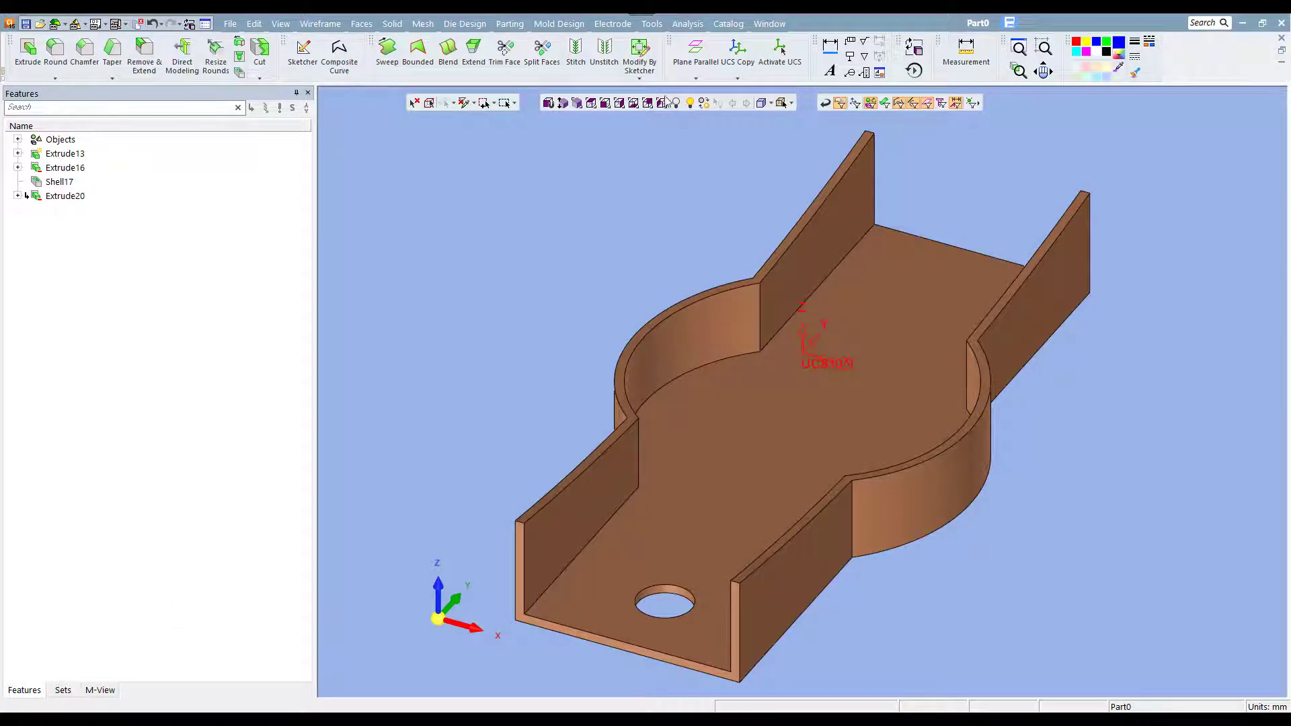
Step: Open the Tools menu, which holds the Compare feature
click(656, 25)
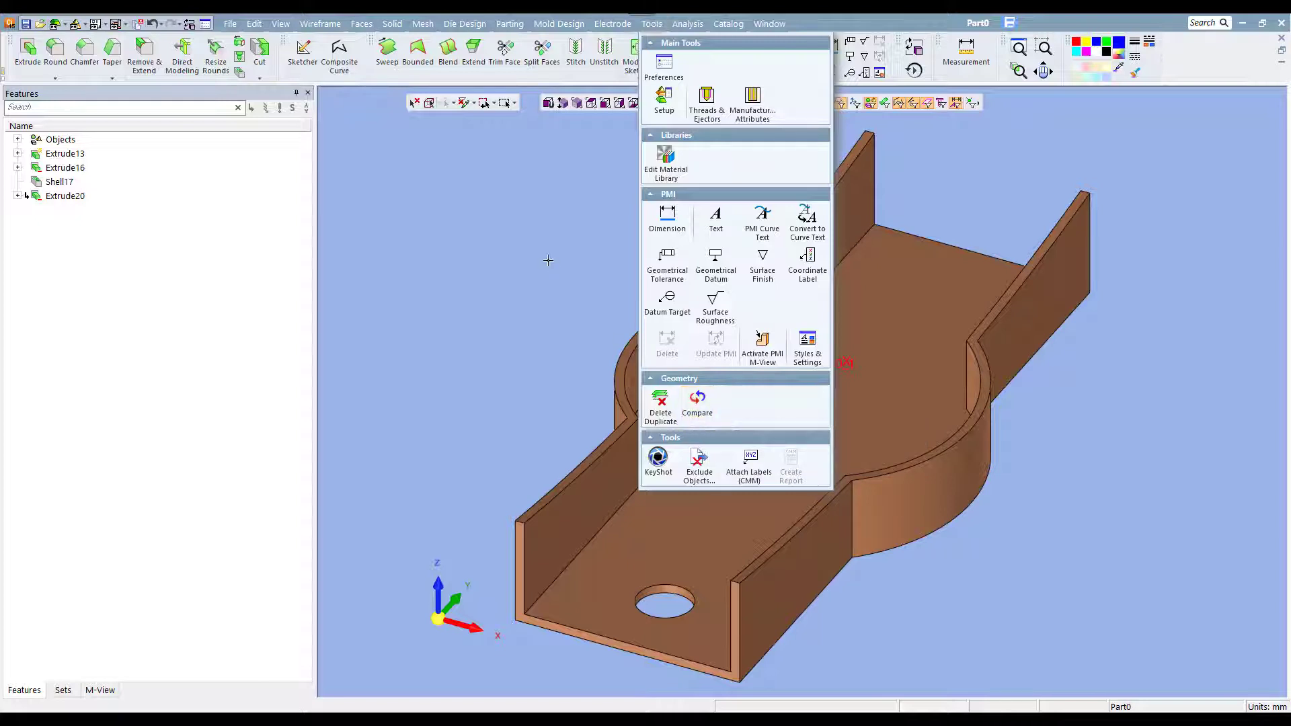
Step: Start a Compare and load Part1.elt from Cimatron_Documents as the revised part
click(650, 23)
click(652, 24)
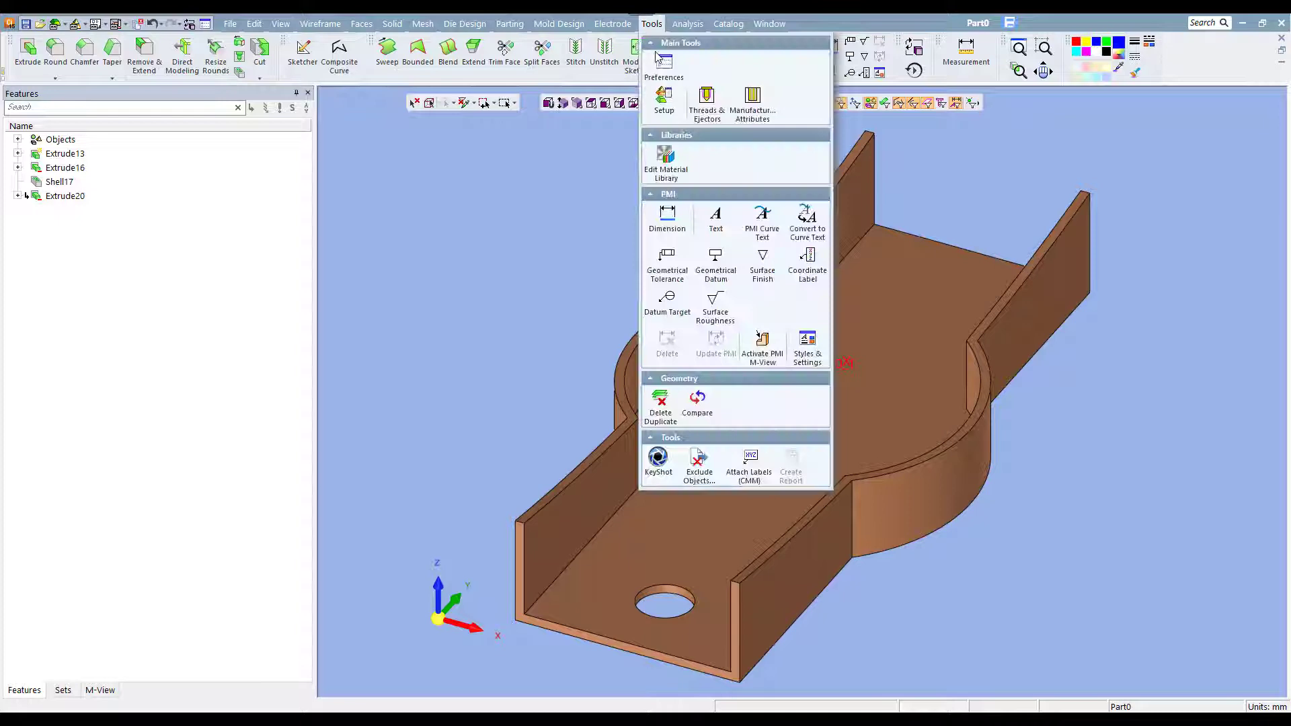
click(703, 403)
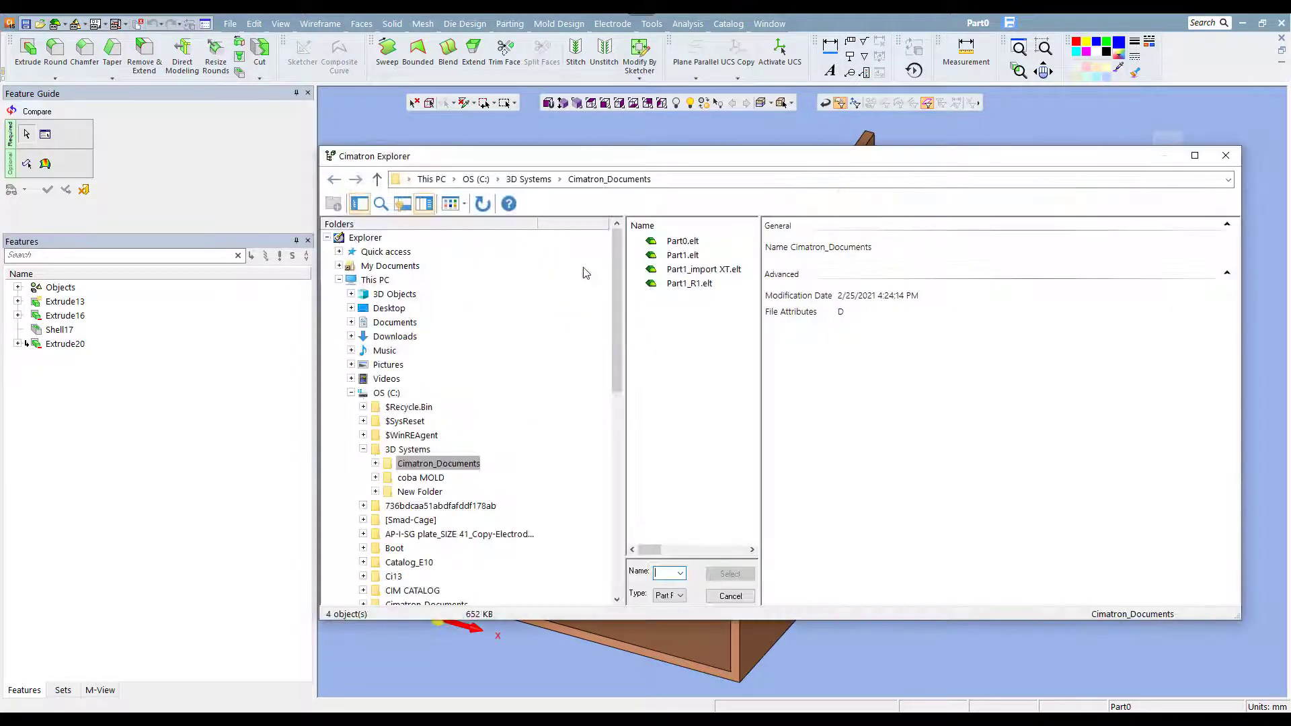
mouse_move(664, 162)
mouse_down()
mouse_move(416, 257)
mouse_move(99, 214)
mouse_move(311, 357)
mouse_move(601, 219)
mouse_up()
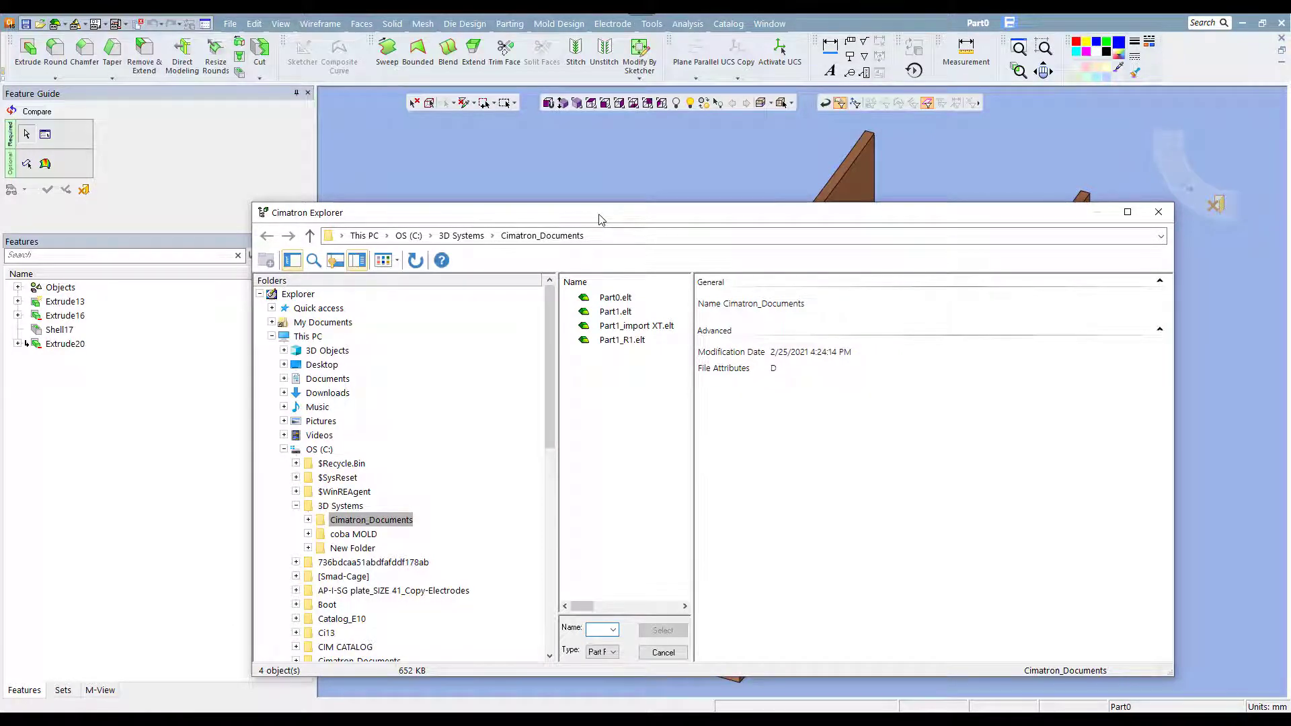
mouse_move(600, 218)
mouse_down()
mouse_move(234, 272)
mouse_move(450, 240)
mouse_up()
click(447, 338)
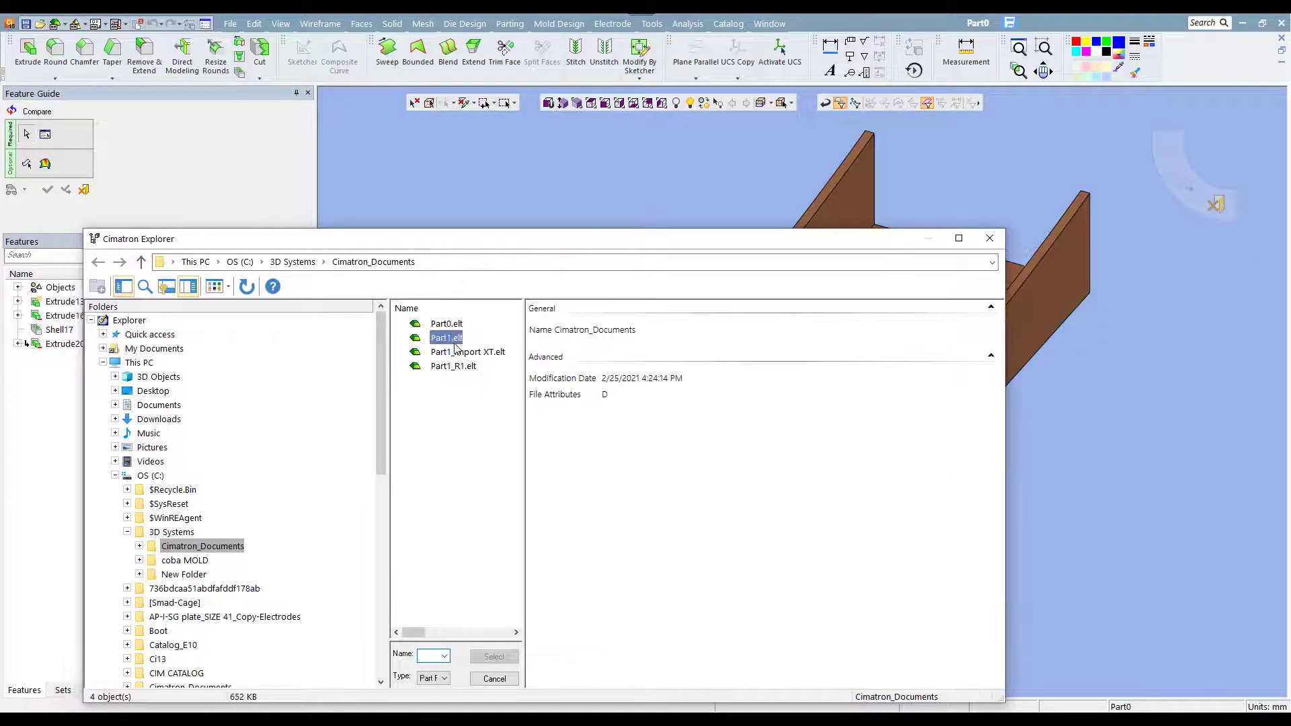
drag(549, 244, 570, 147)
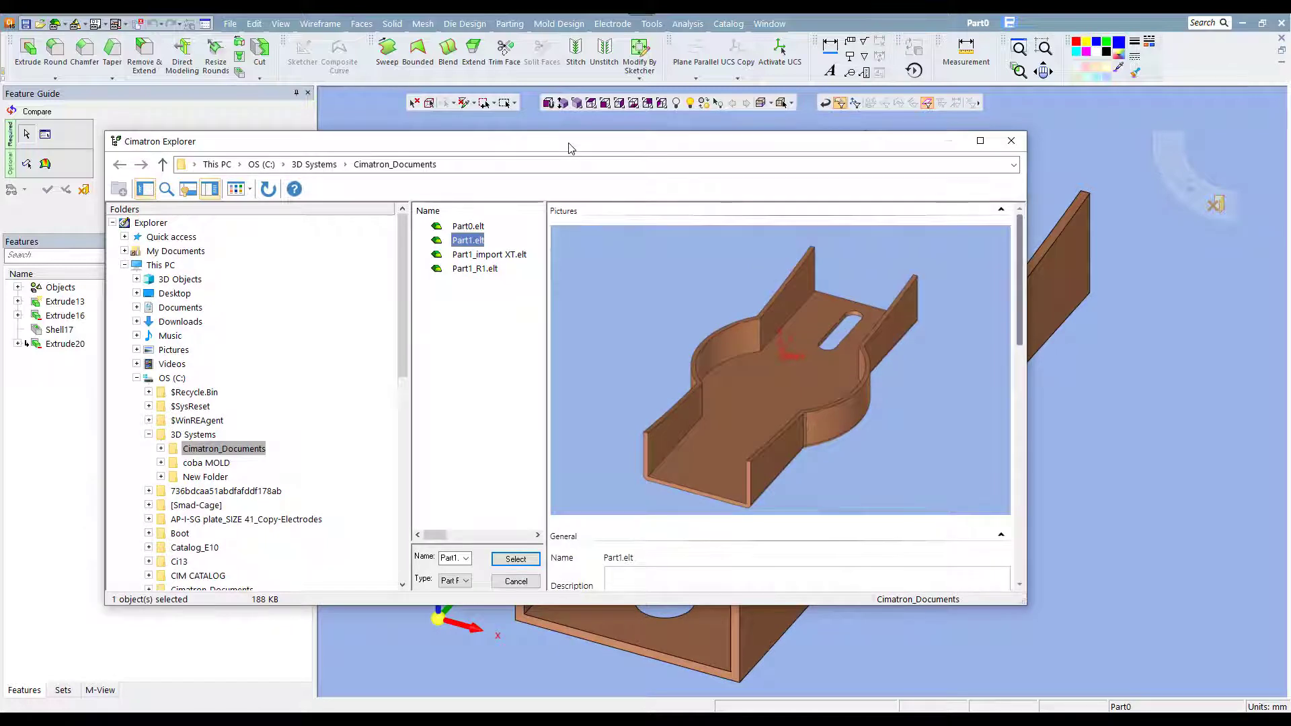
mouse_move(610, 145)
mouse_down()
mouse_move(303, 88)
mouse_move(327, 56)
mouse_up()
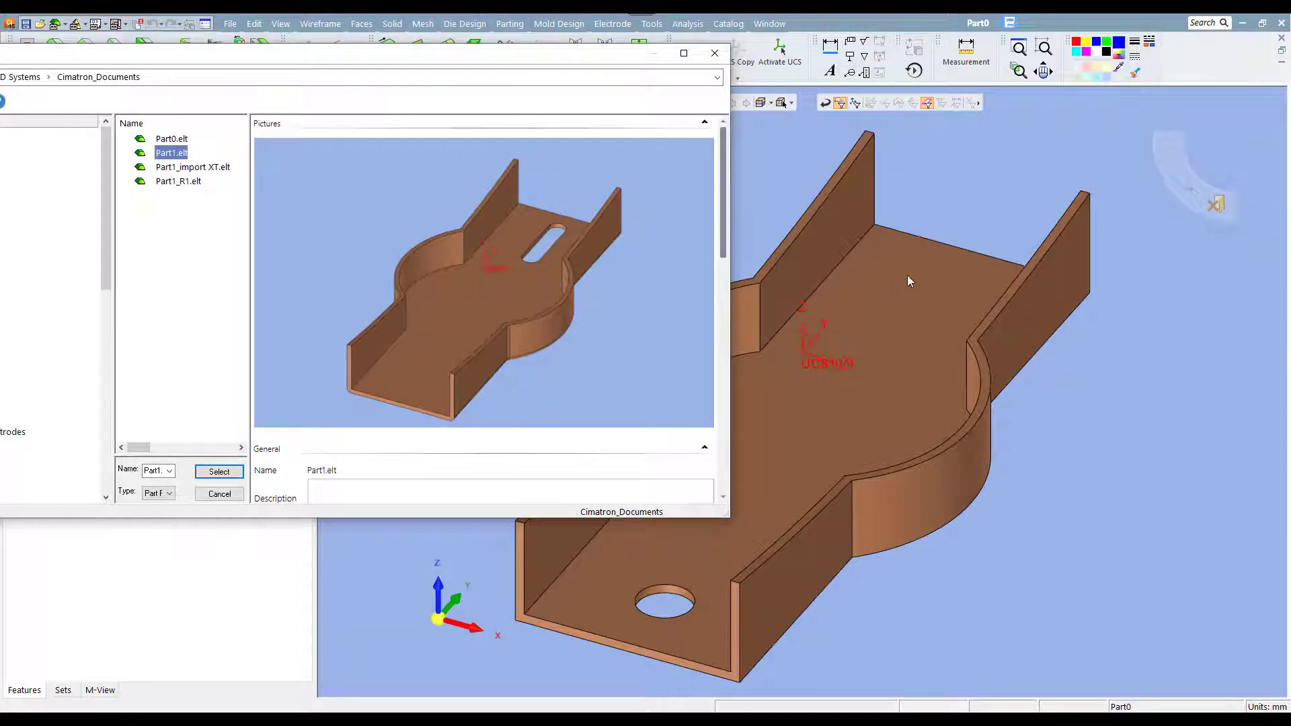
click(219, 471)
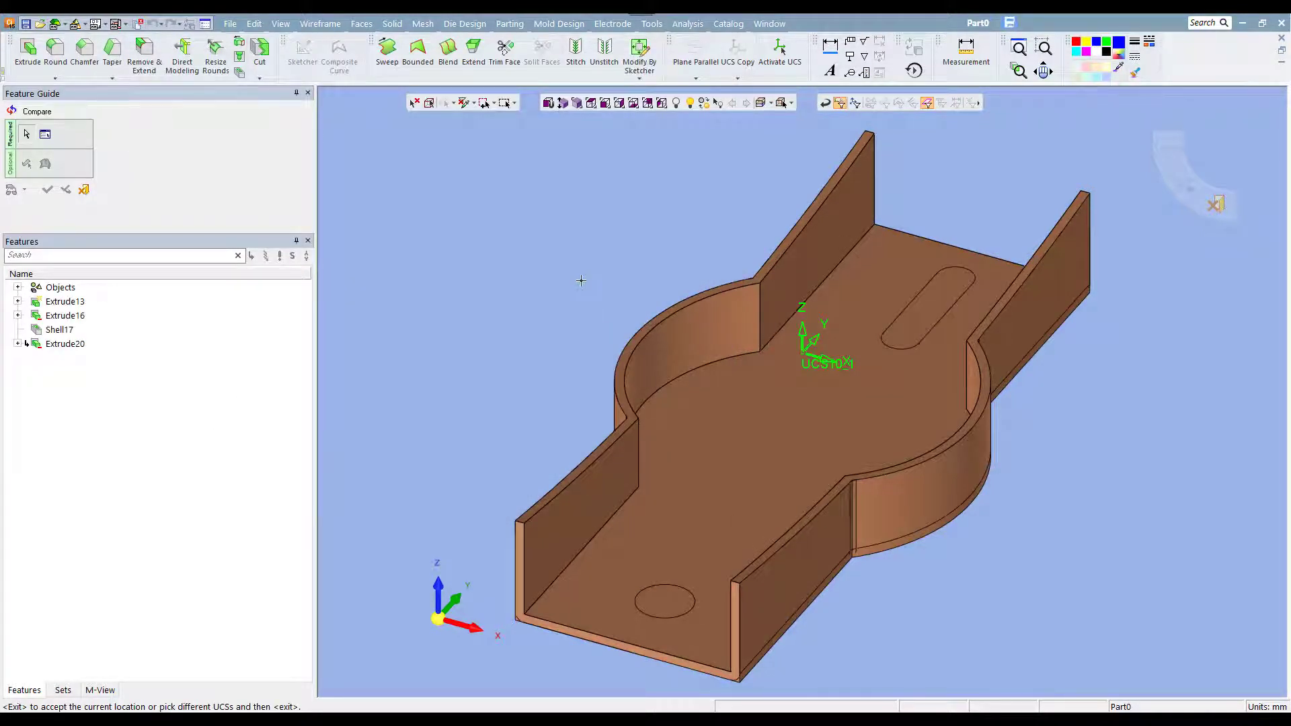
Step: Run the comparison and toggle visibility of the Unchanged and New Faces
middle_click(581, 280)
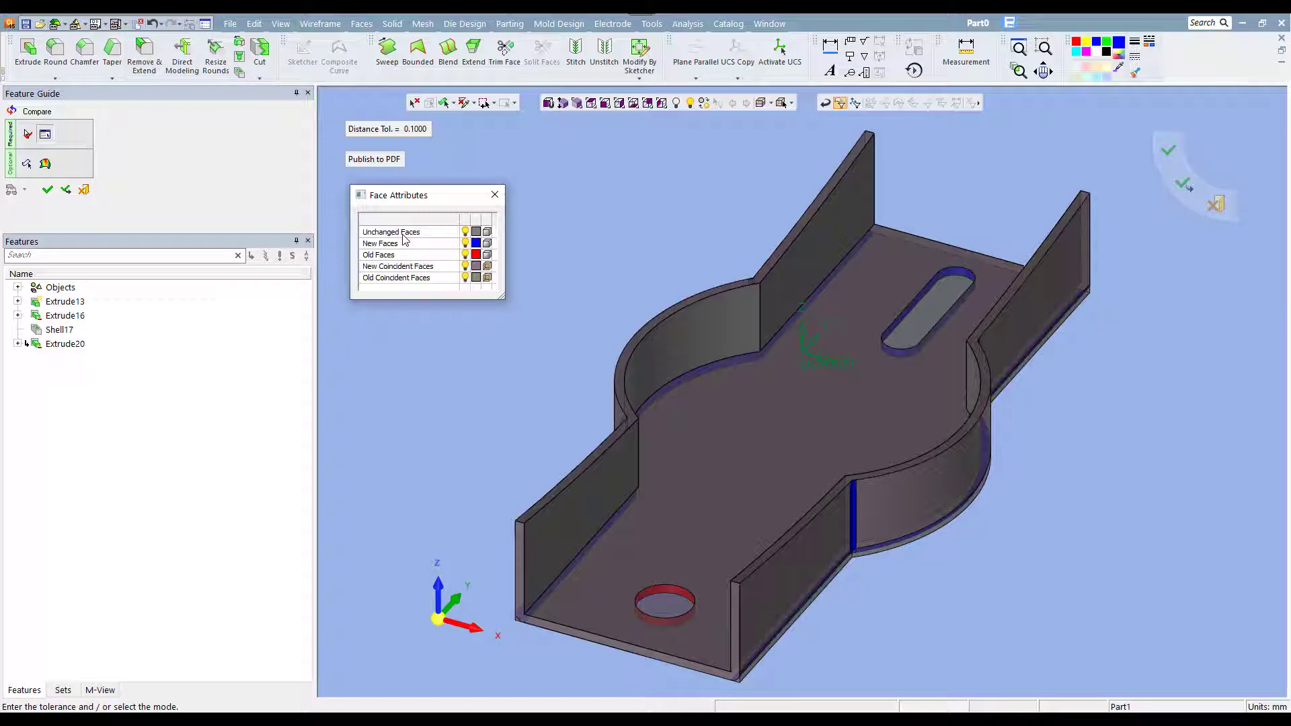
click(465, 232)
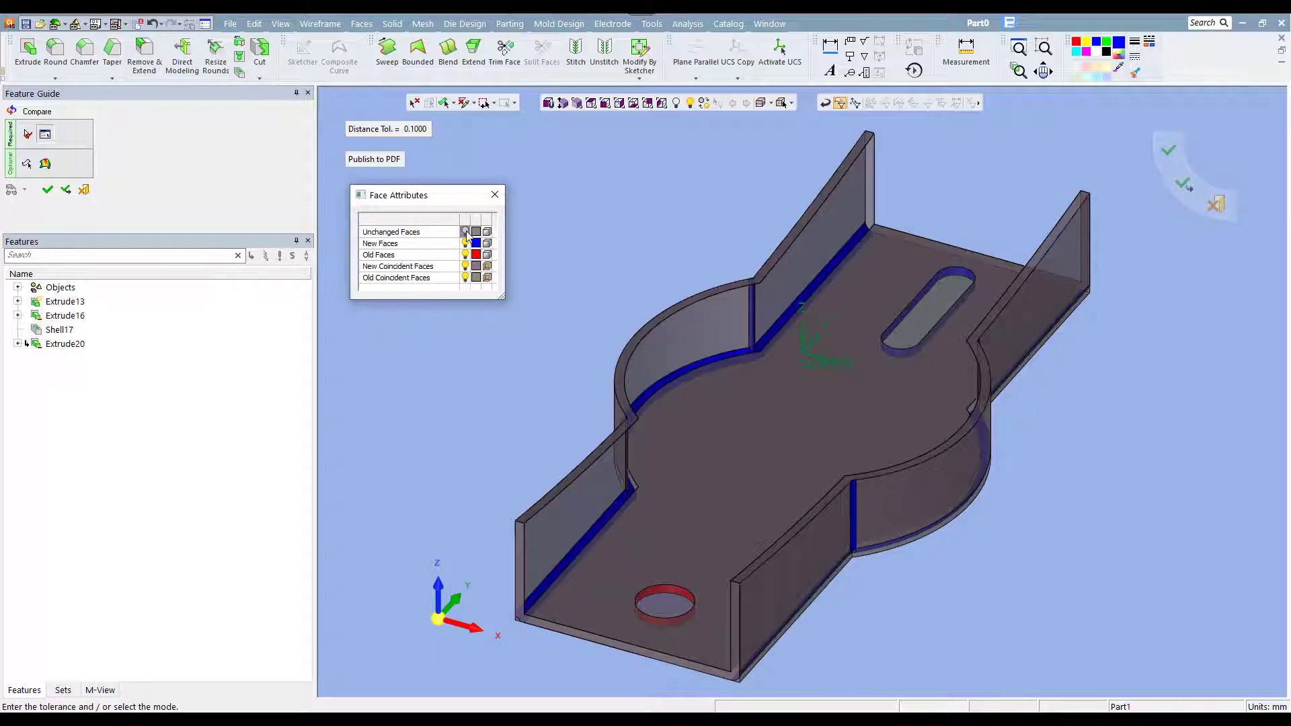
click(465, 232)
click(466, 231)
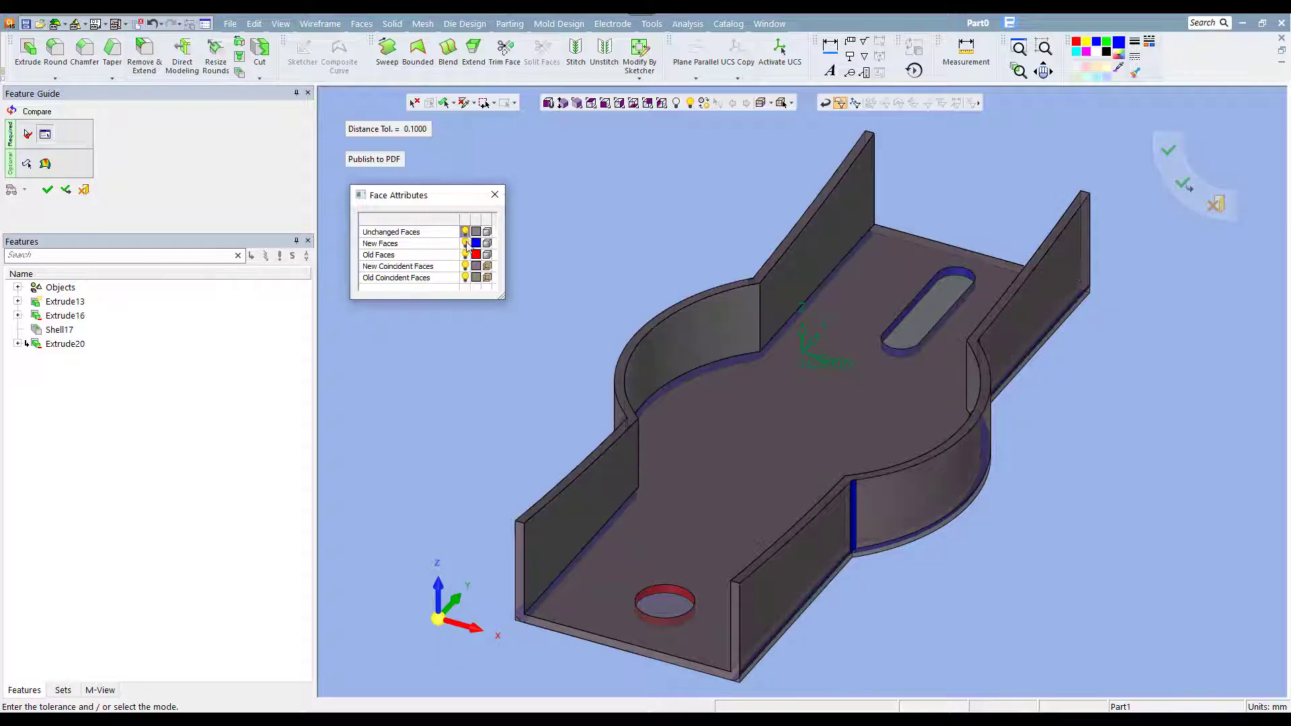
click(465, 243)
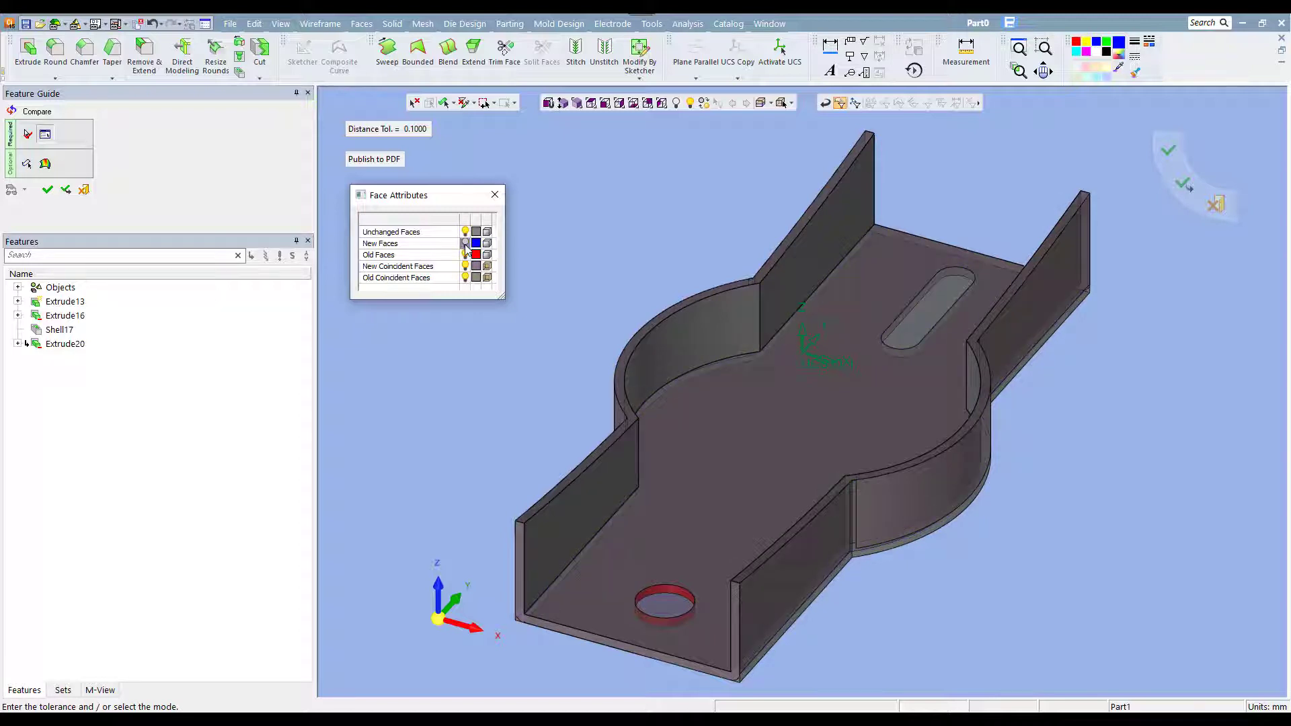
click(465, 245)
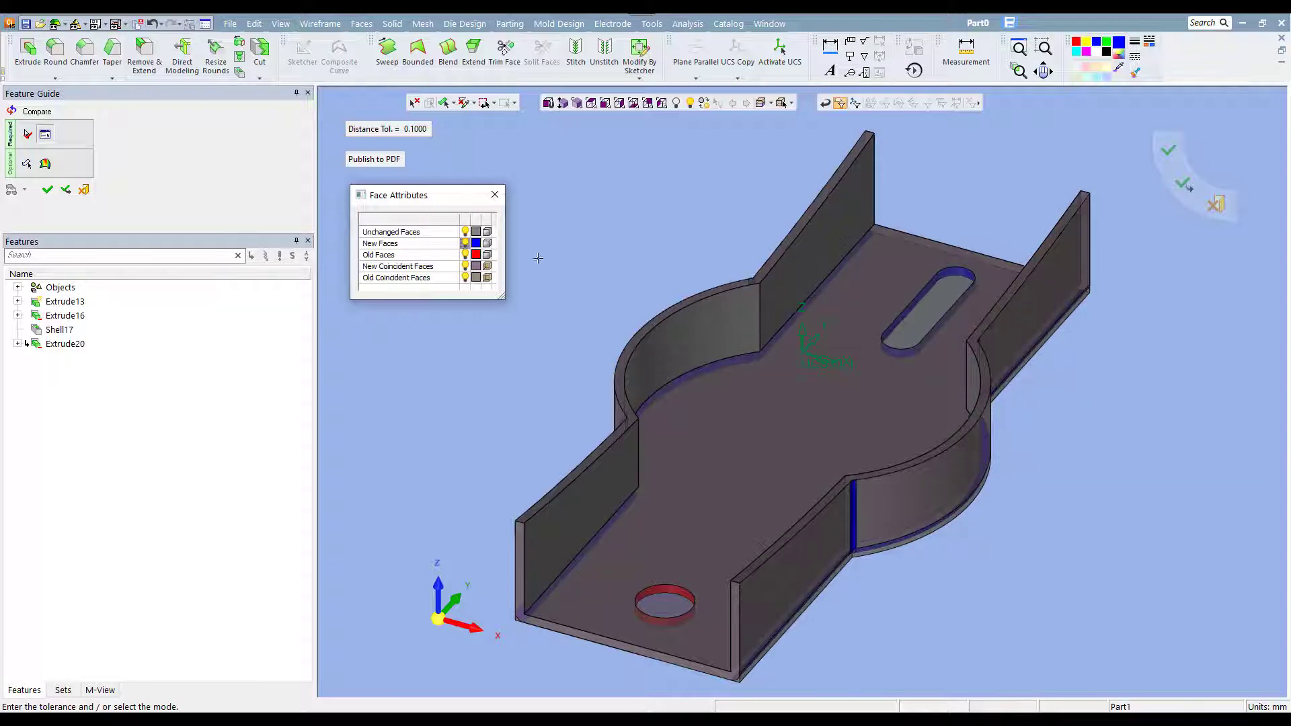
Step: Orbit to view the bracket from below and toggle the Old Faces highlight
middle_drag(538, 258, 750, 240)
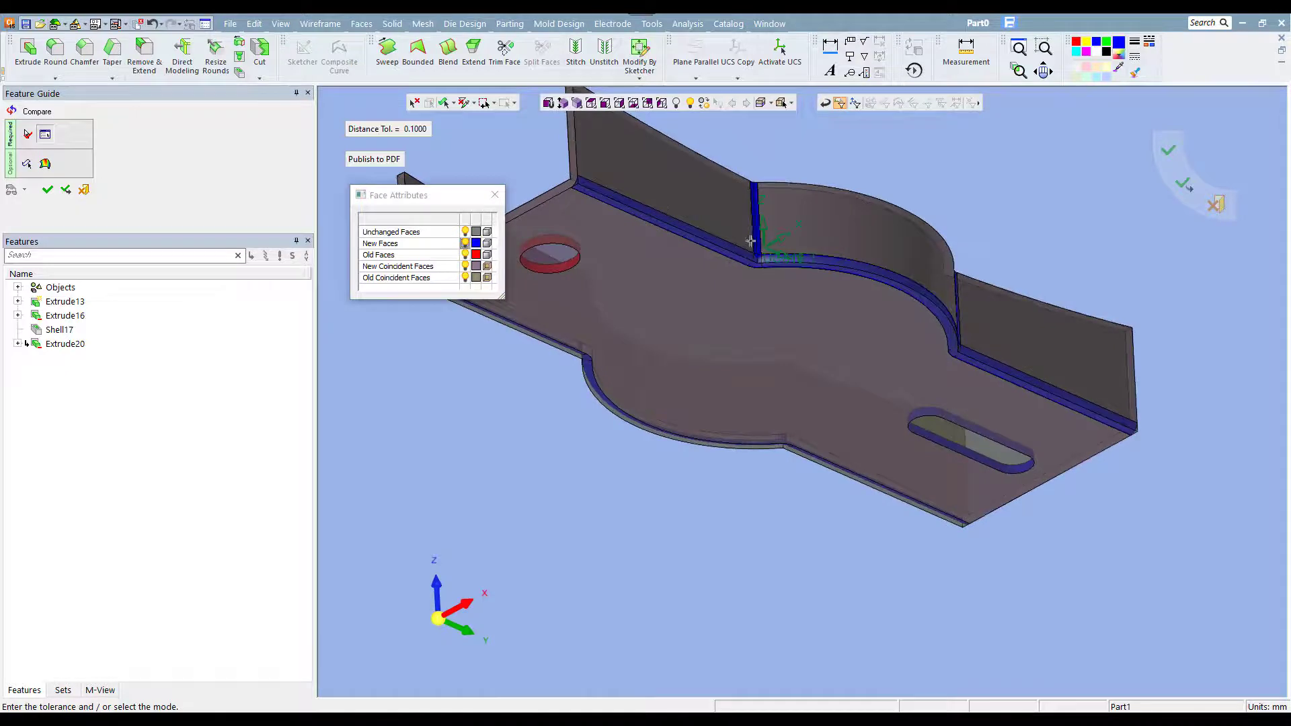
mouse_move(800, 323)
middle_down()
mouse_move(807, 397)
mouse_move(899, 429)
mouse_move(864, 357)
mouse_move(833, 357)
middle_up()
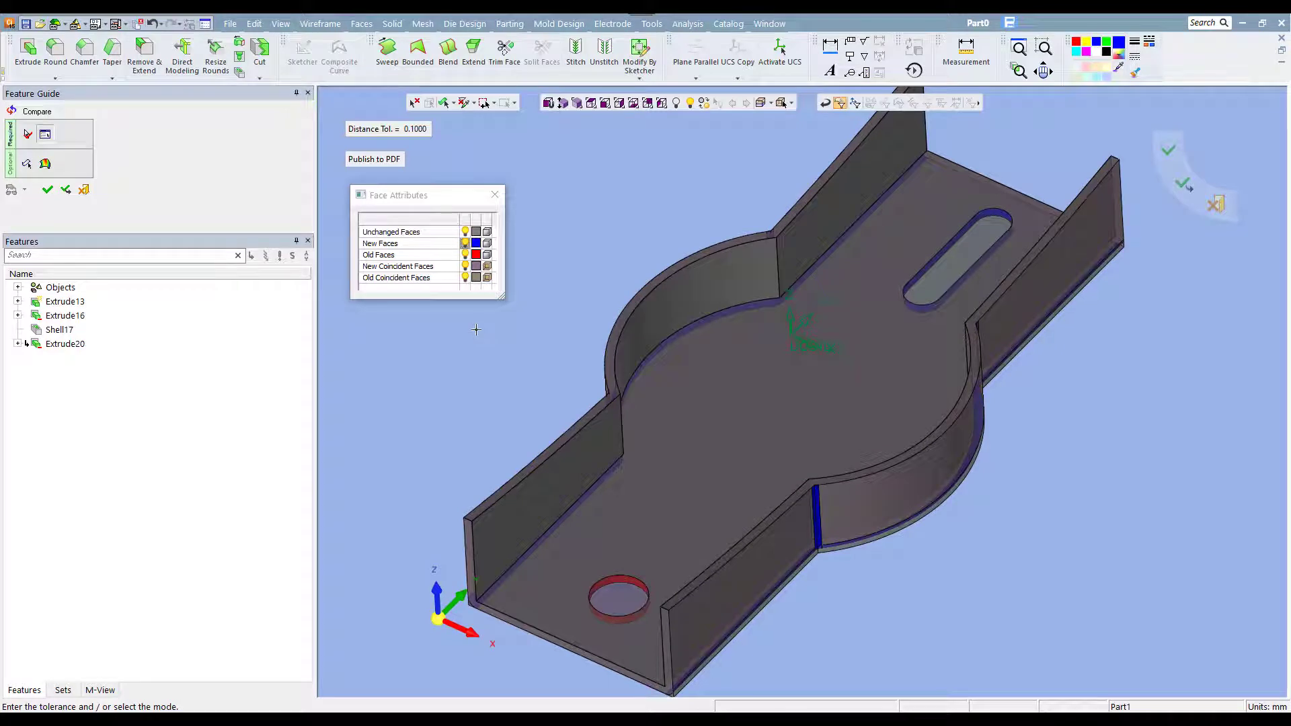
click(464, 256)
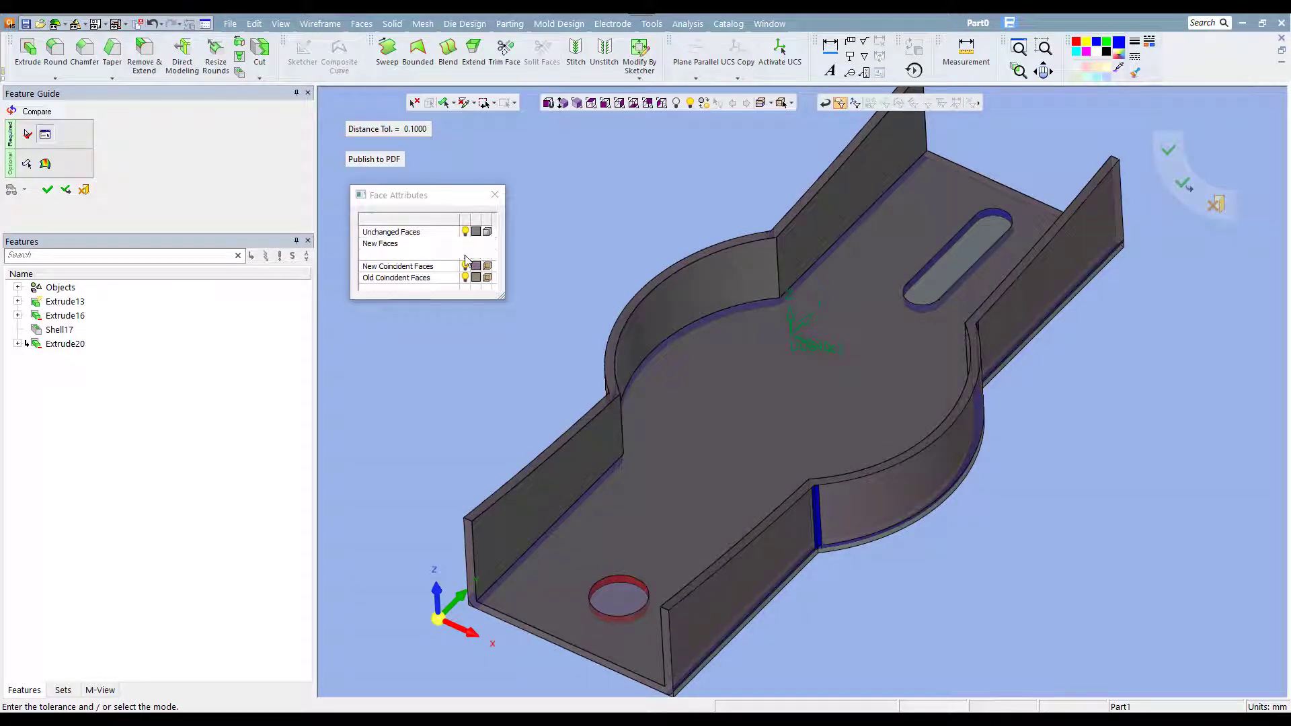
click(465, 256)
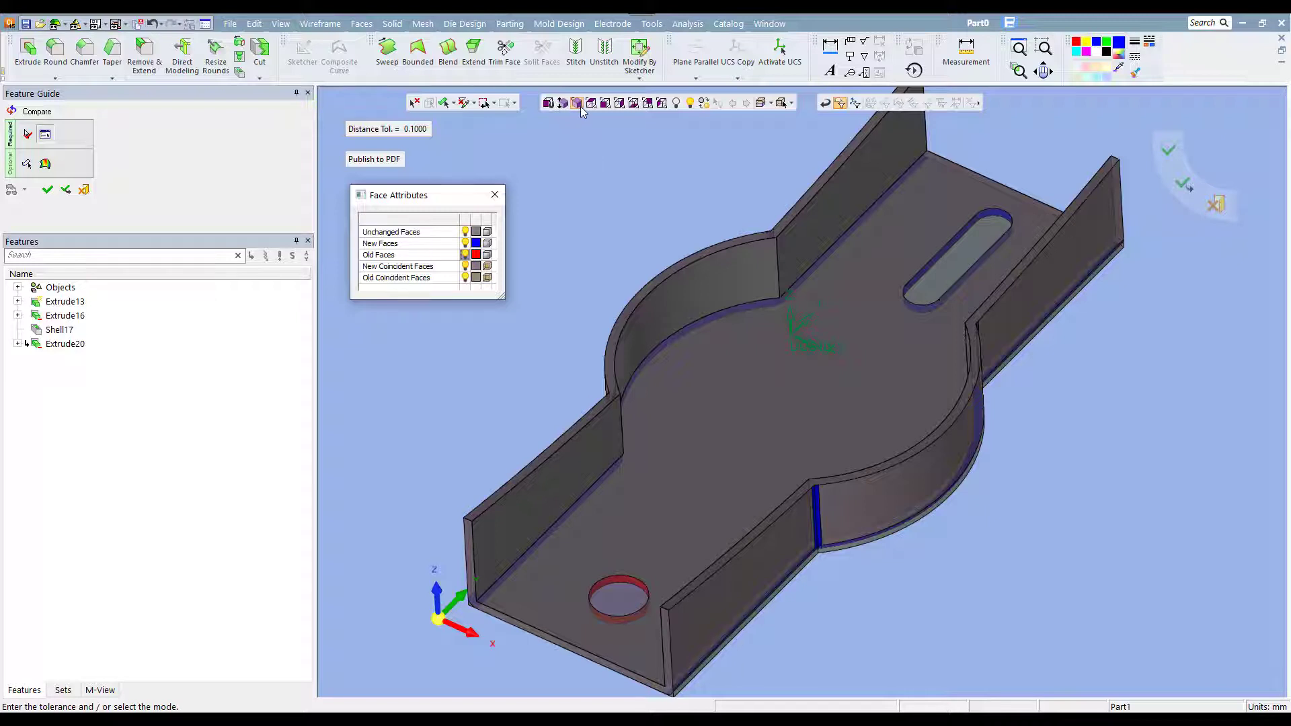
middle_drag(580, 114, 570, 182)
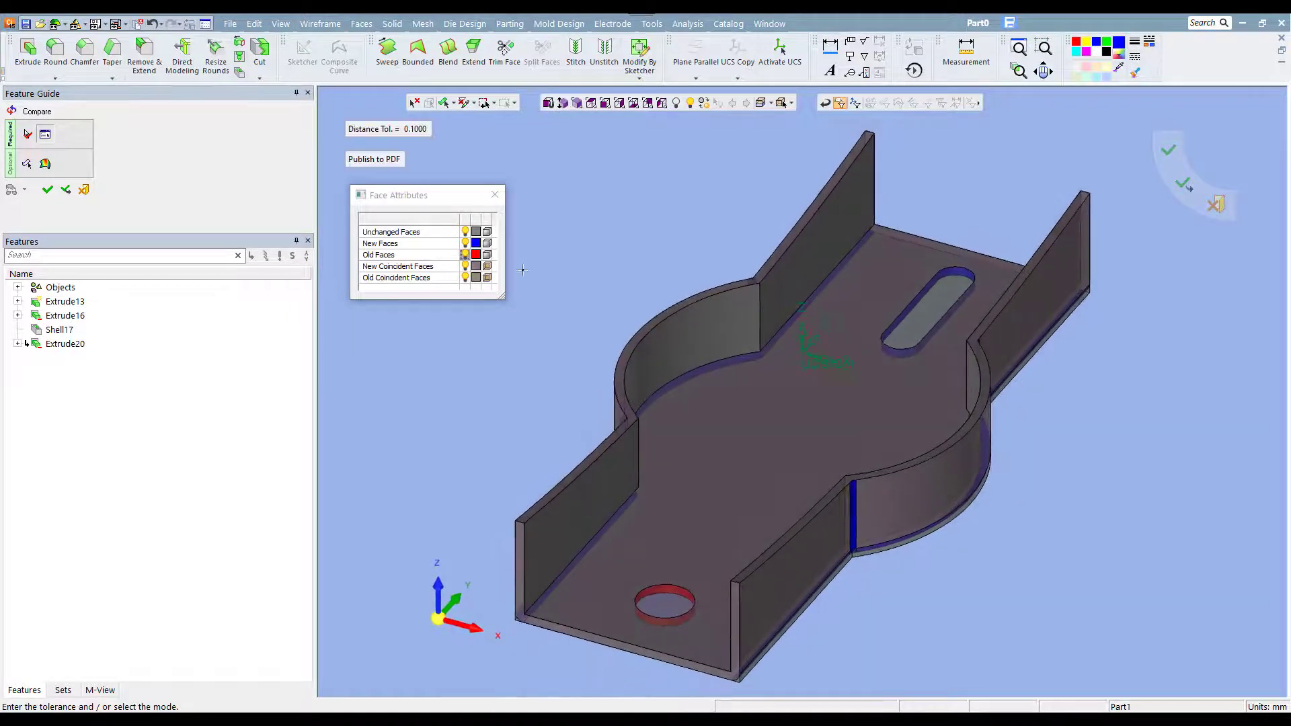
click(465, 267)
click(465, 267)
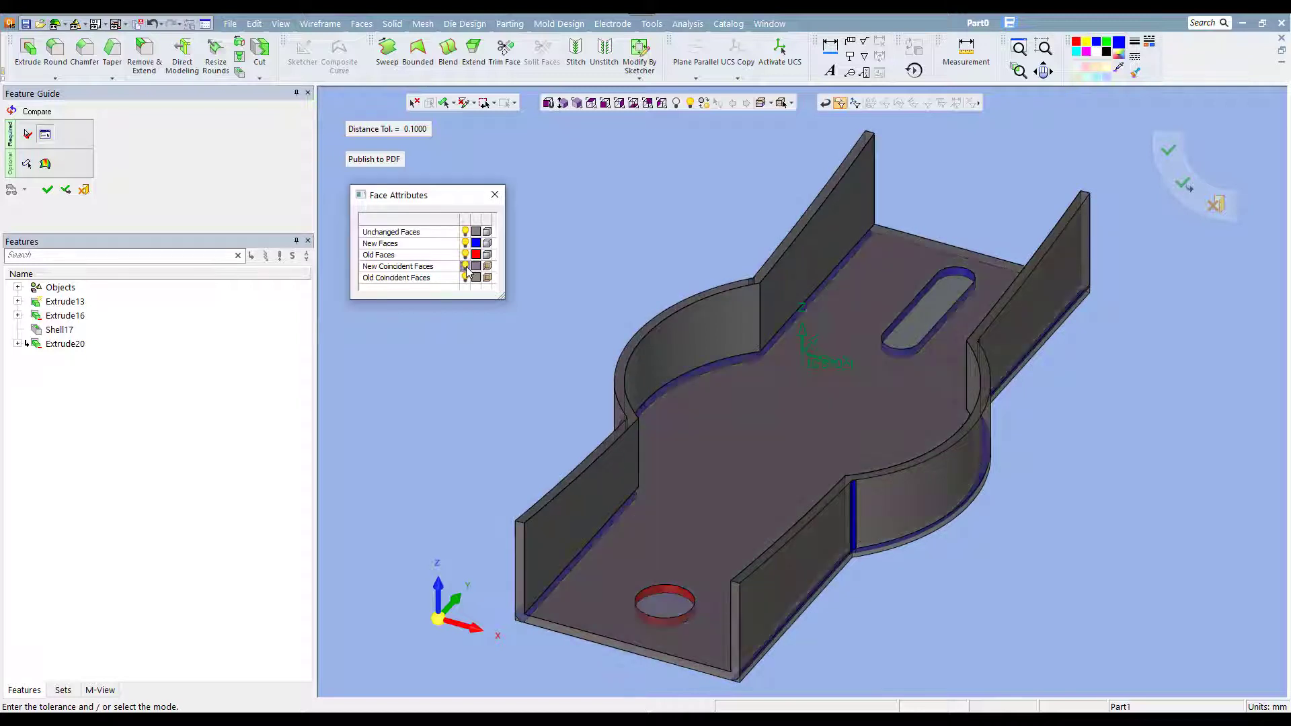
click(466, 266)
click(465, 266)
click(465, 267)
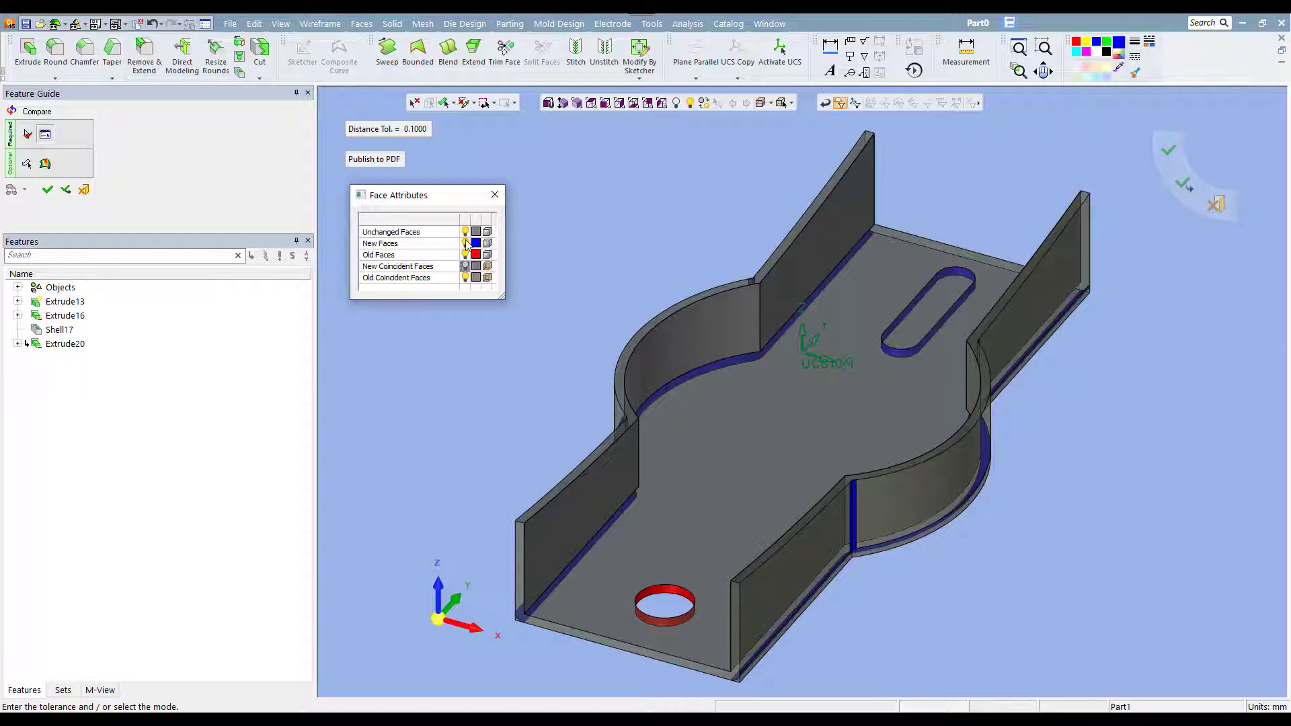
click(465, 265)
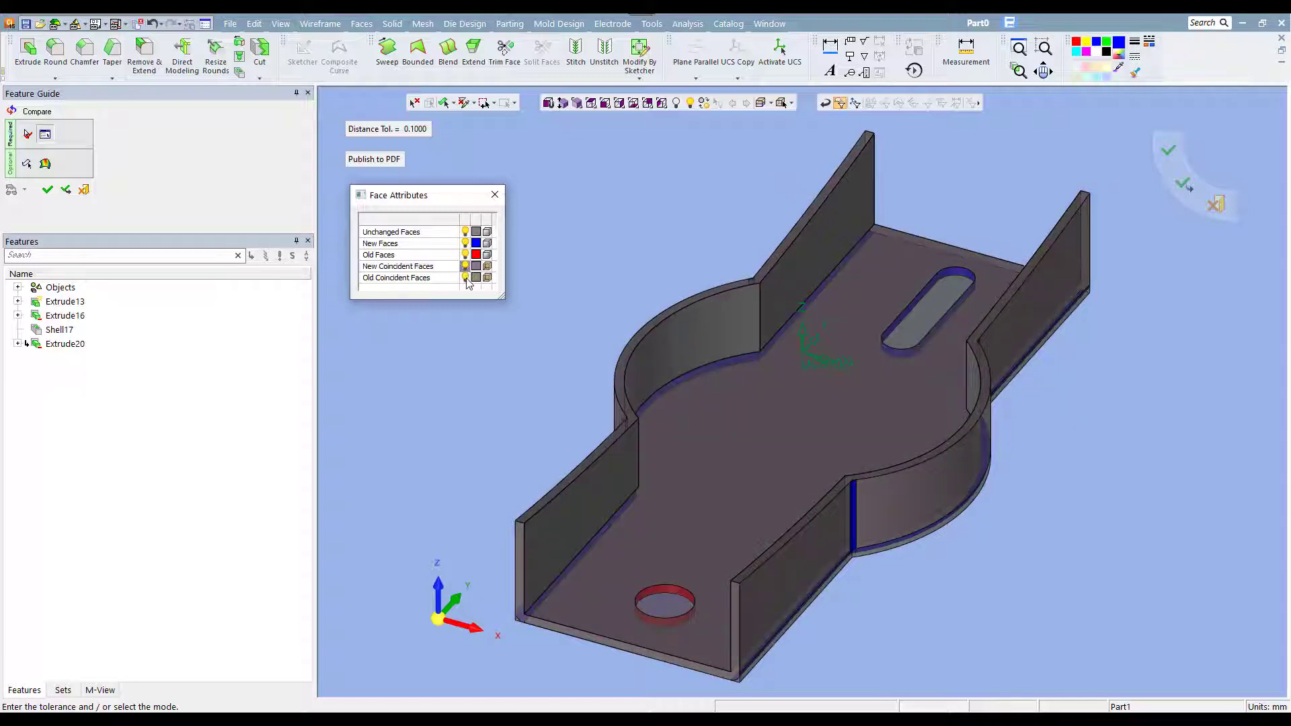
click(466, 278)
click(466, 278)
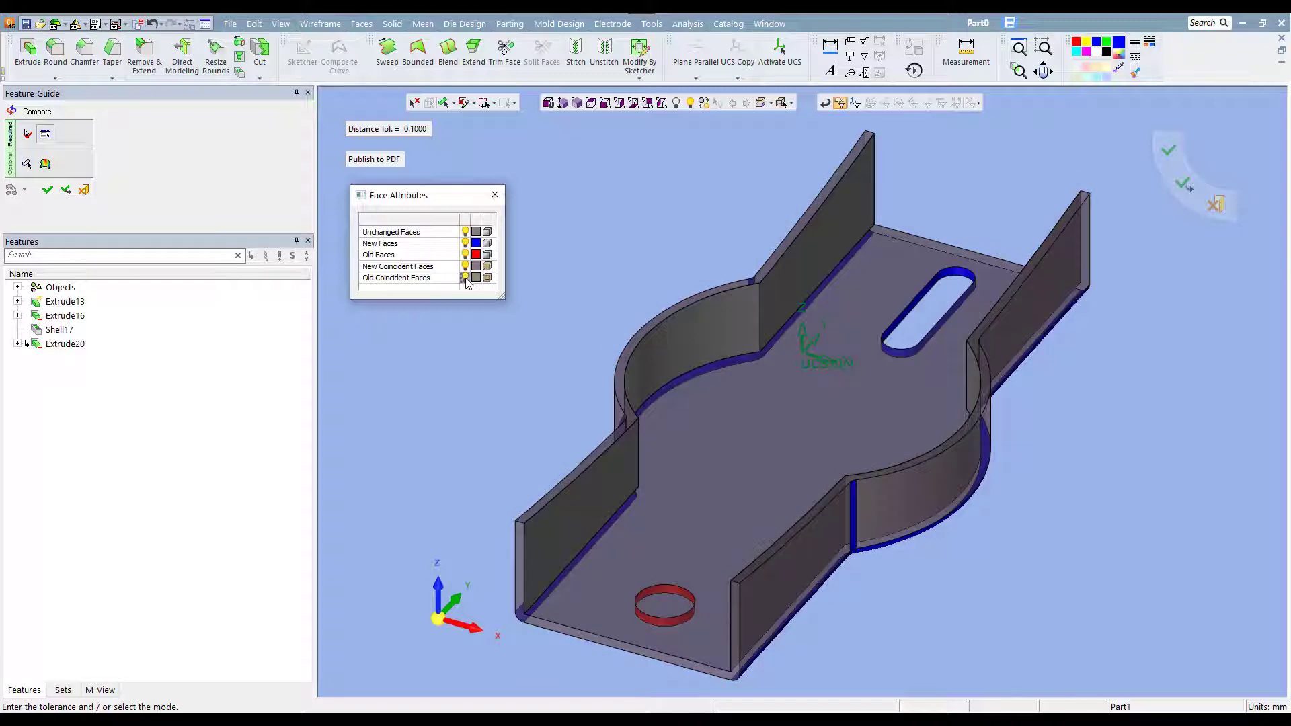
click(466, 278)
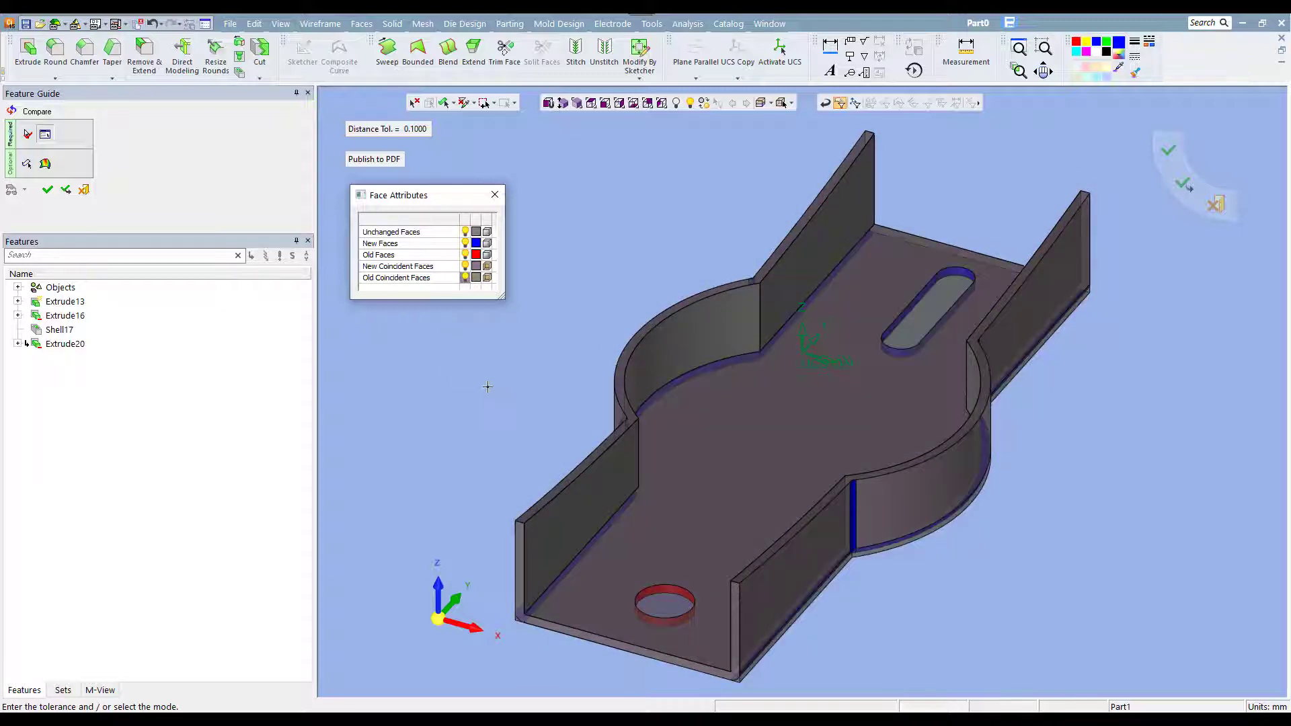
middle_drag(522, 364, 527, 361)
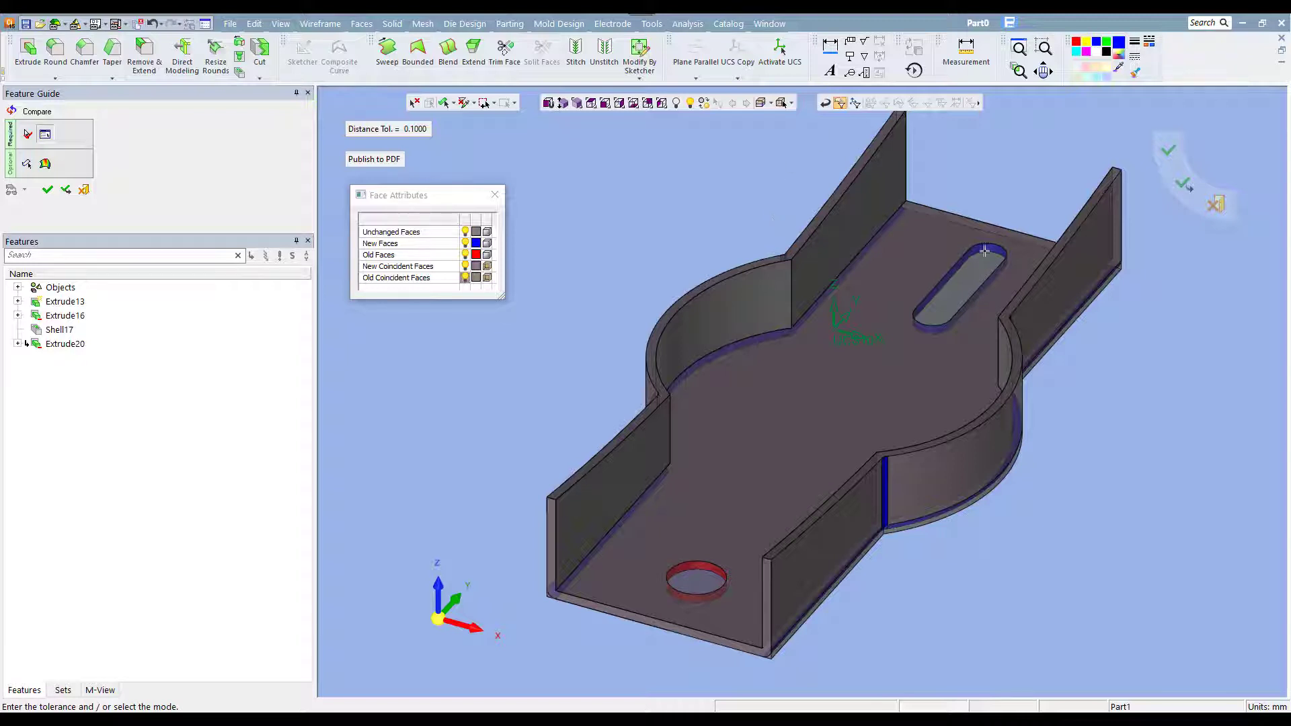
Step: Apply the comparison to create Compare35, then return to the isometric view
click(48, 191)
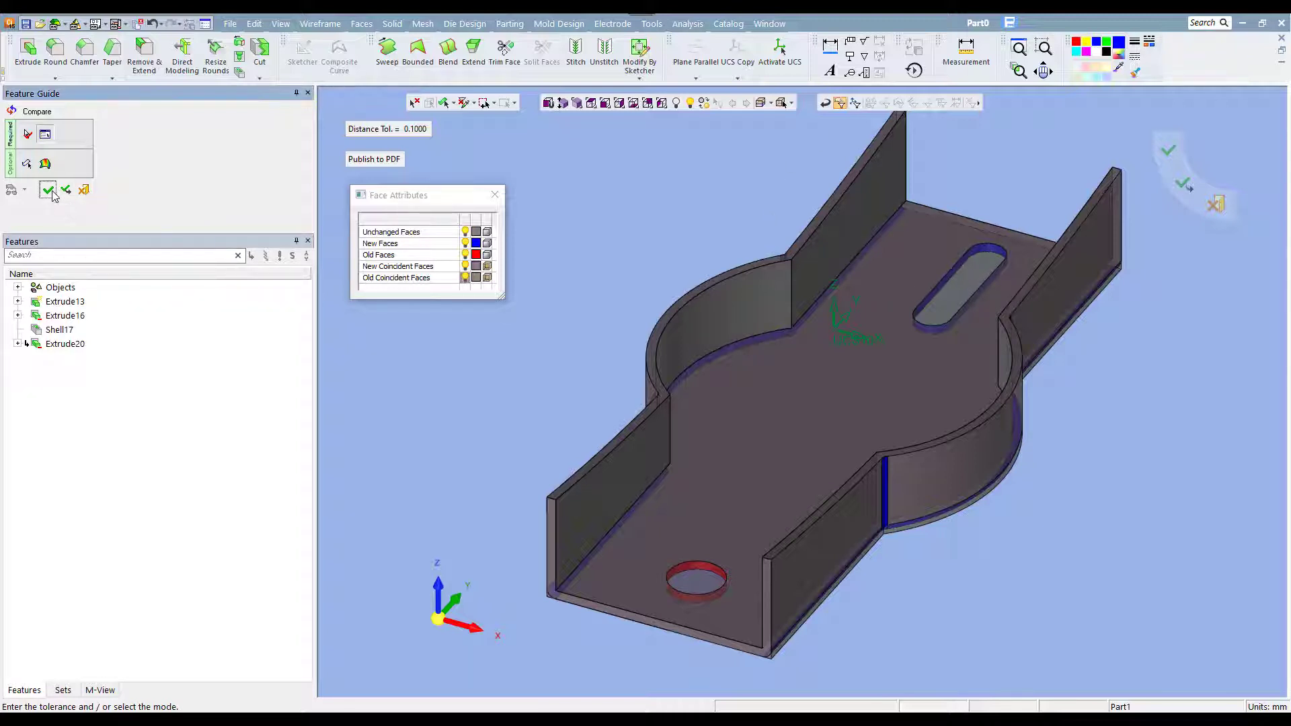
mouse_move(547, 288)
middle_down()
mouse_move(496, 183)
mouse_move(523, 329)
mouse_move(517, 299)
mouse_move(526, 310)
middle_up()
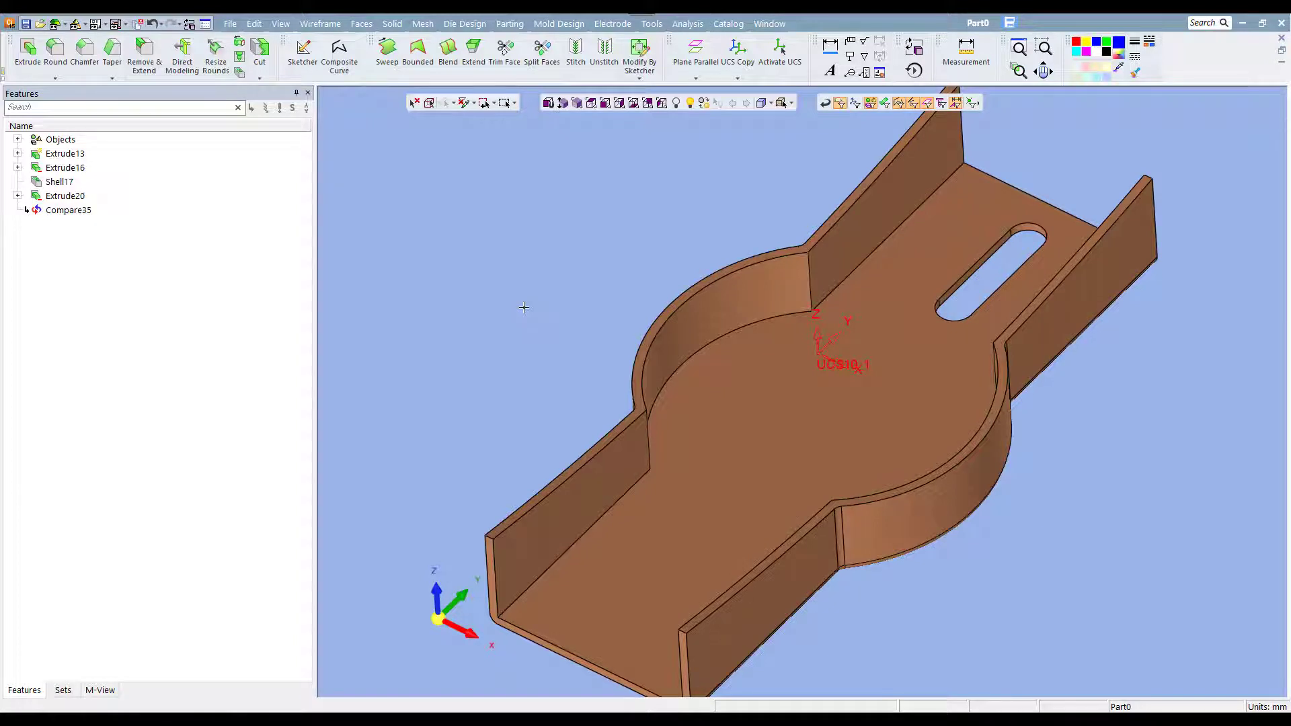
middle_drag(611, 311, 589, 282)
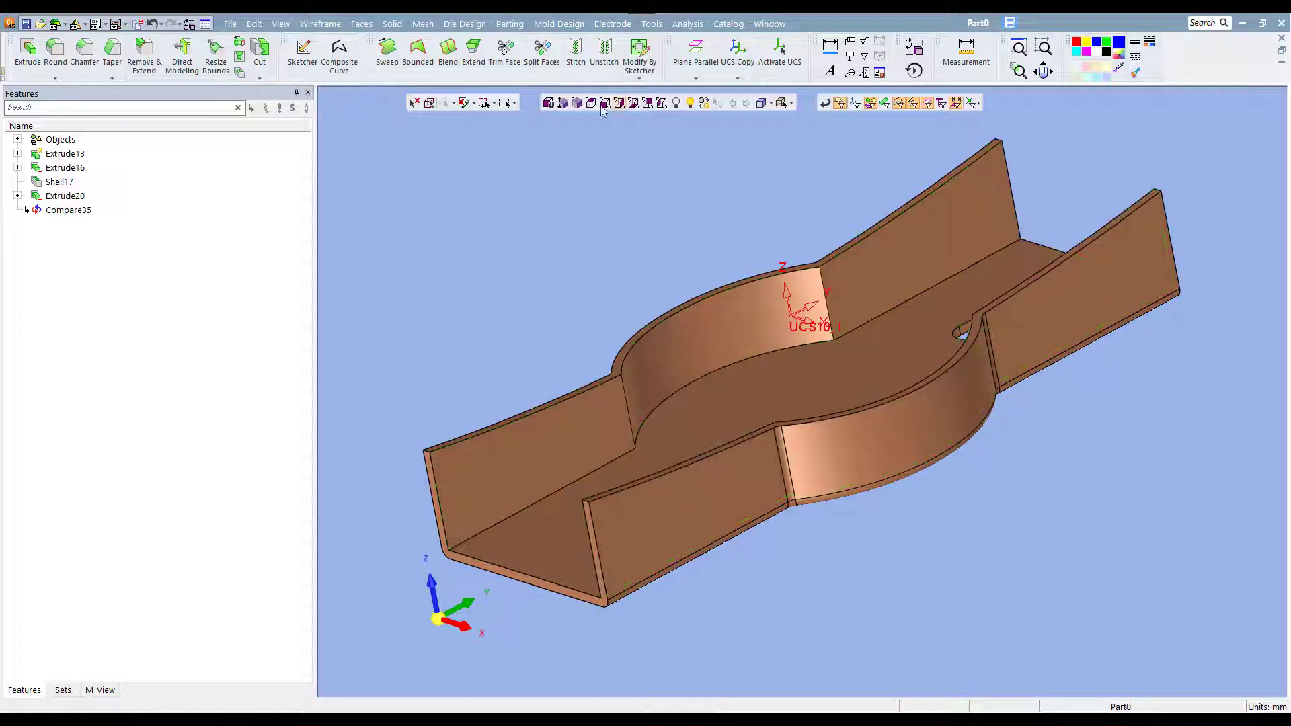
click(581, 103)
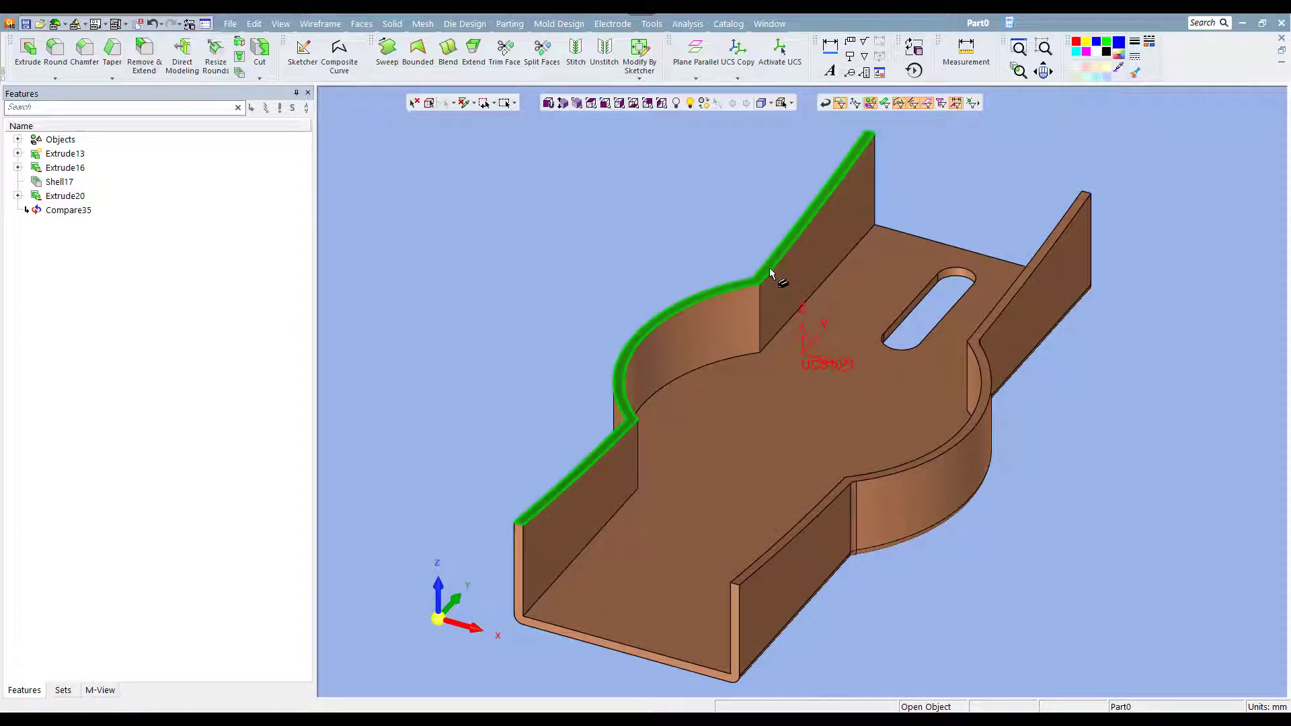
click(575, 50)
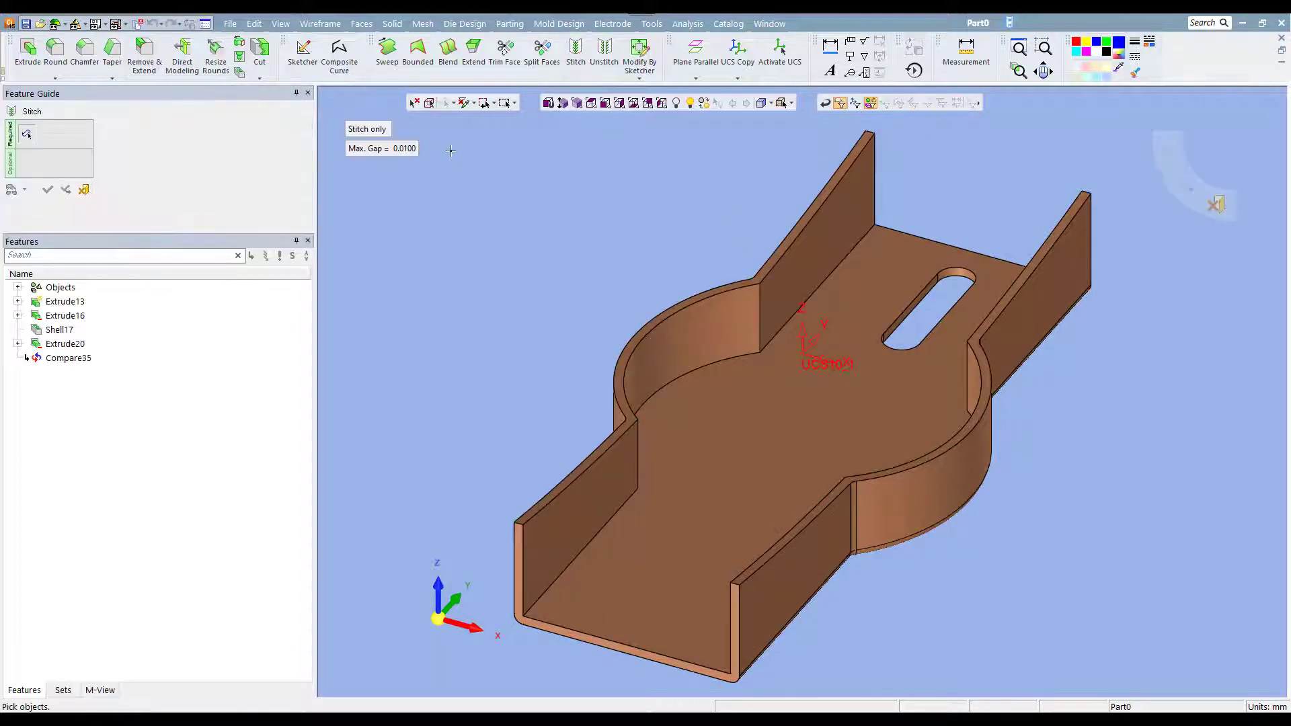
click(429, 102)
click(570, 263)
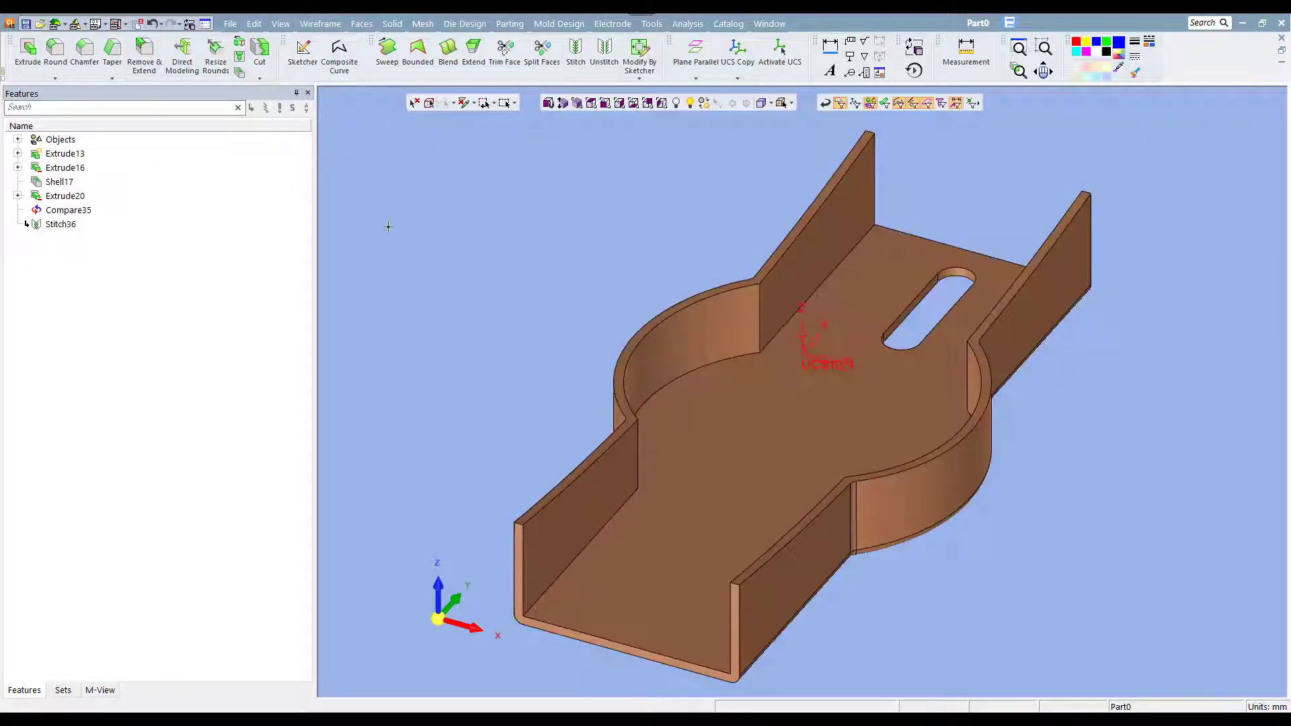
click(59, 225)
right_click(59, 226)
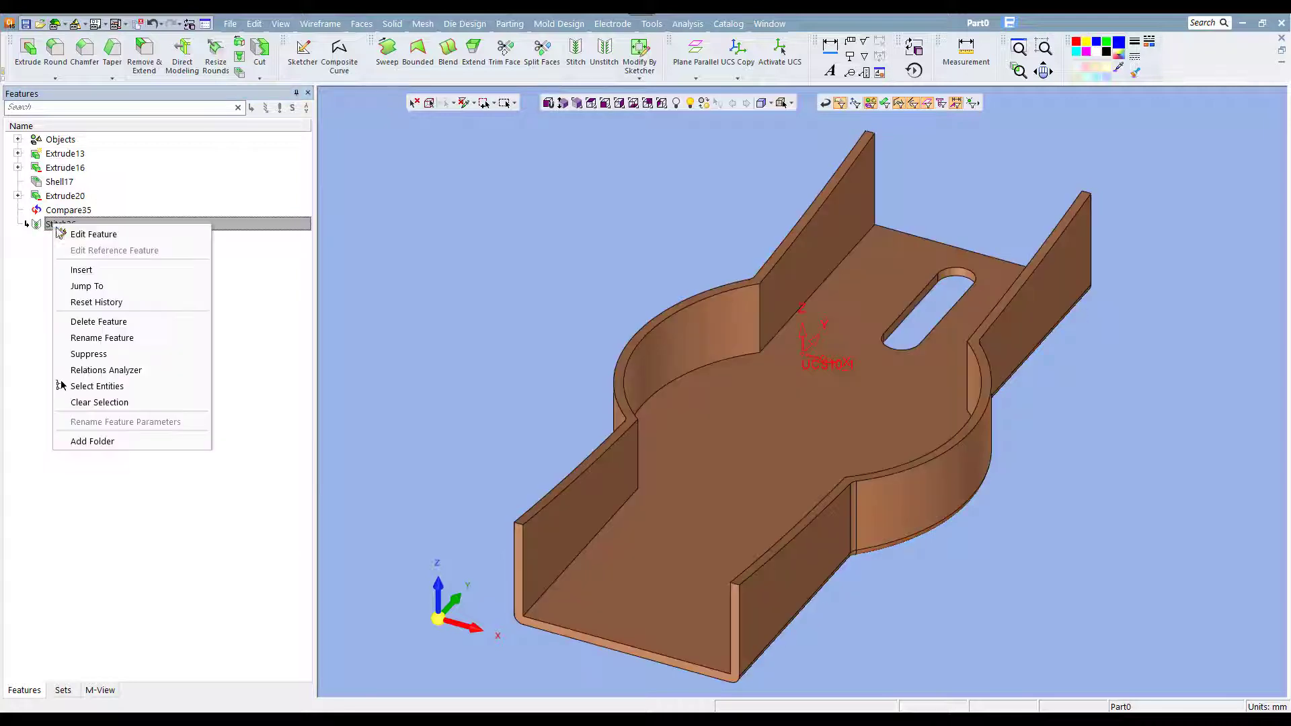
click(113, 321)
click(602, 398)
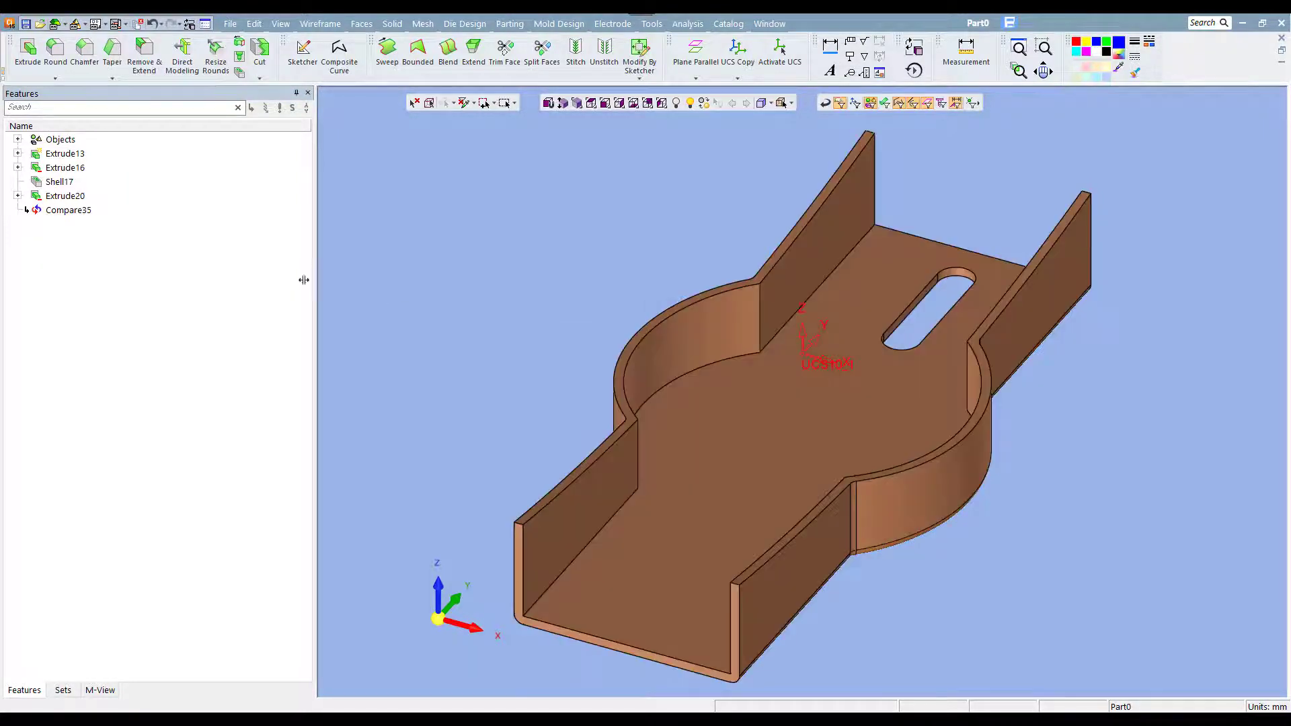
click(70, 214)
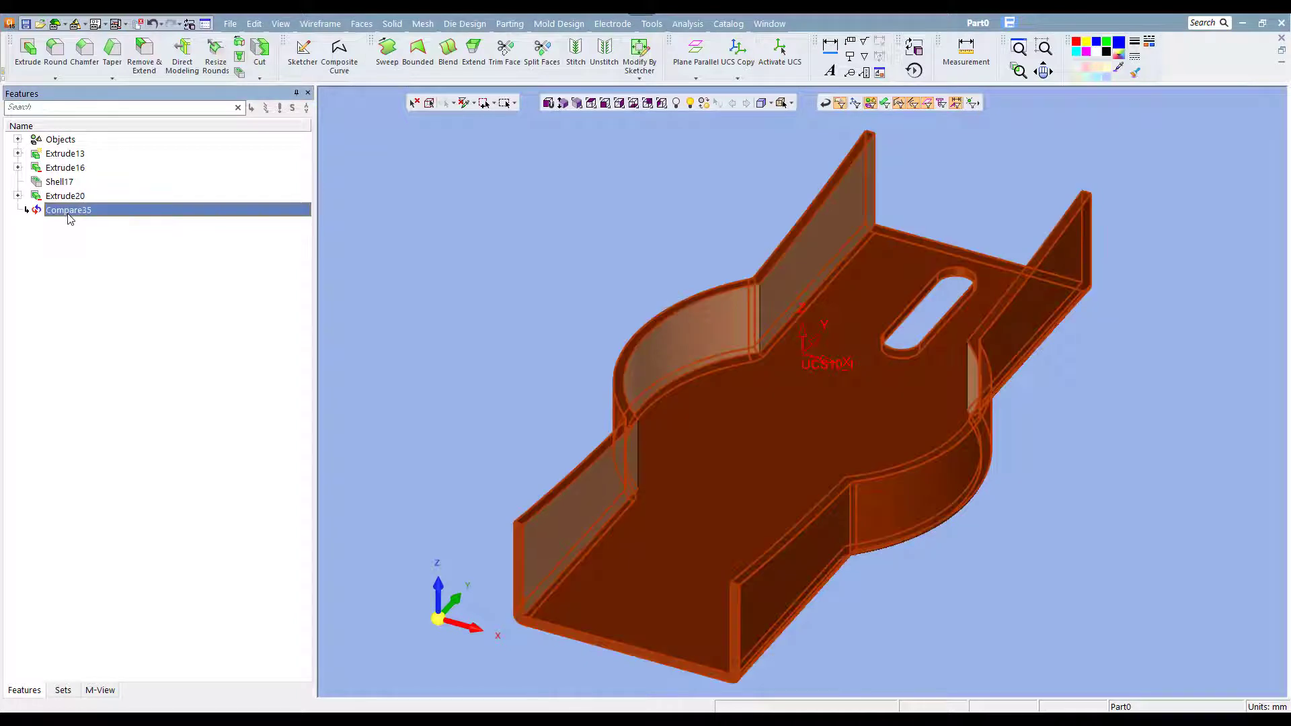
Step: Delete Compare35 from the feature tree after Edit Feature proves unavailable
right_click(68, 214)
click(90, 221)
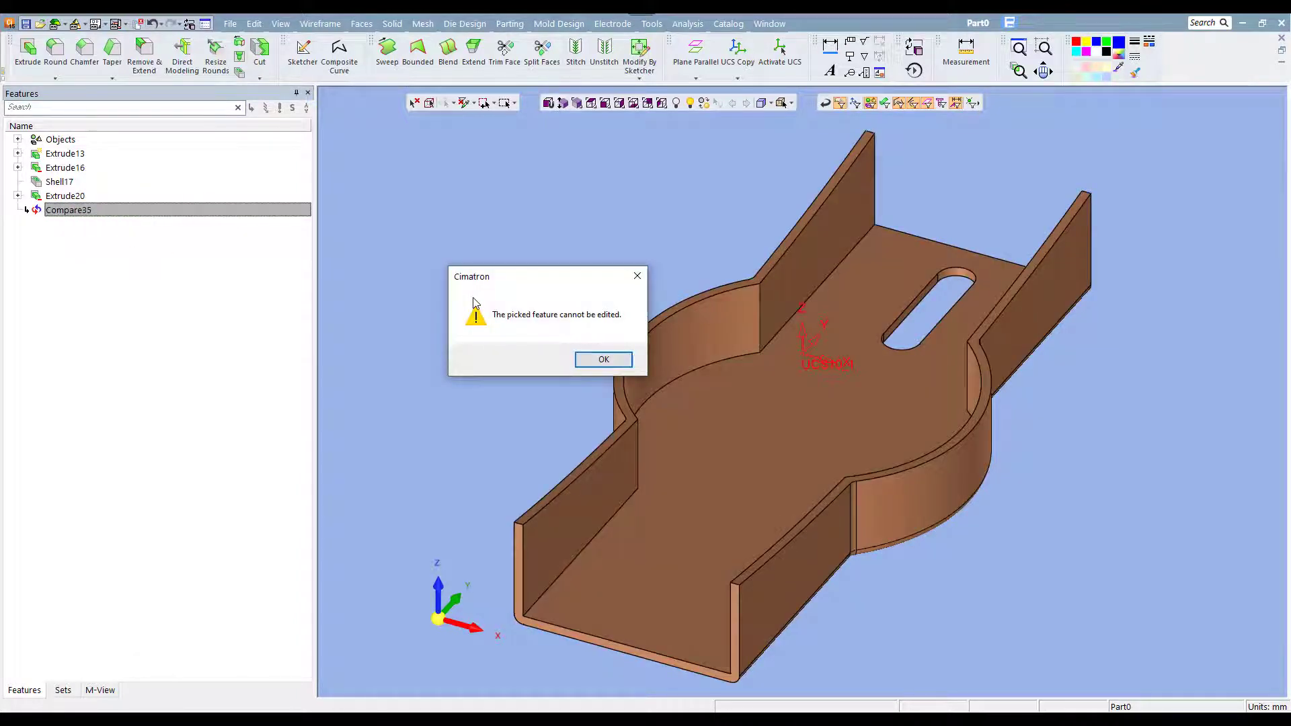
click(594, 358)
right_click(130, 215)
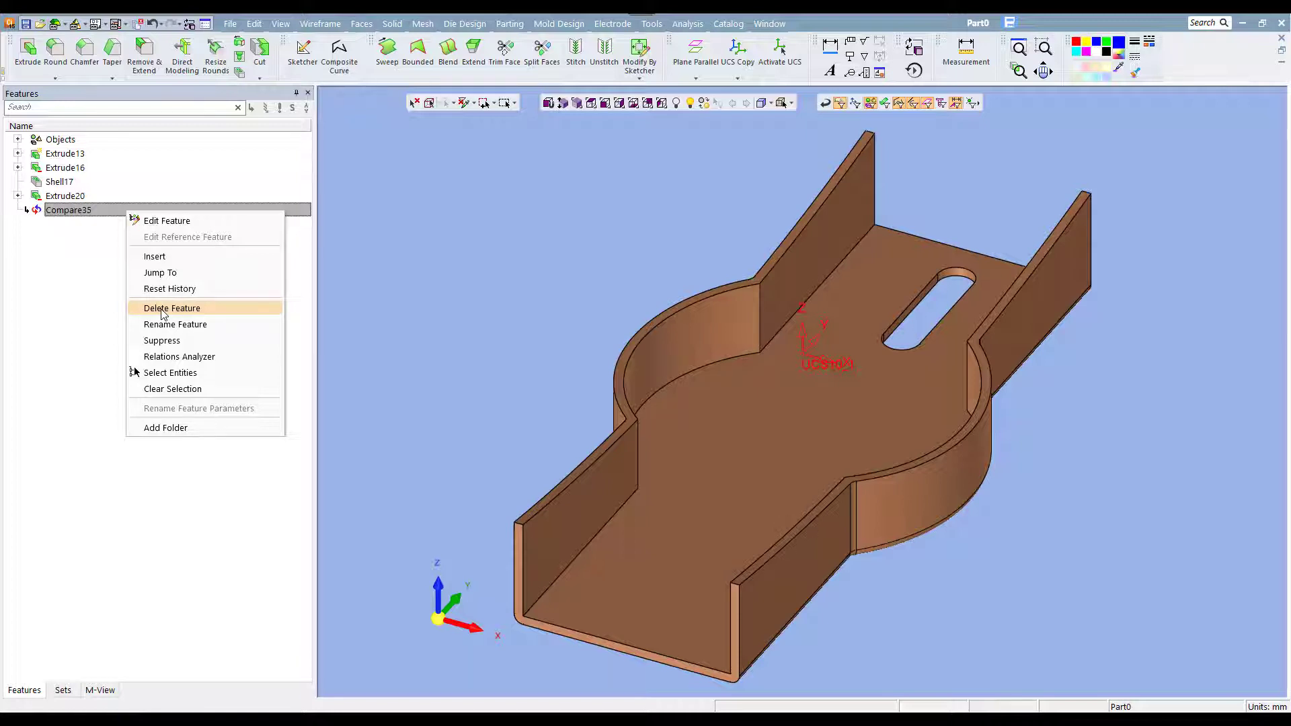
click(164, 315)
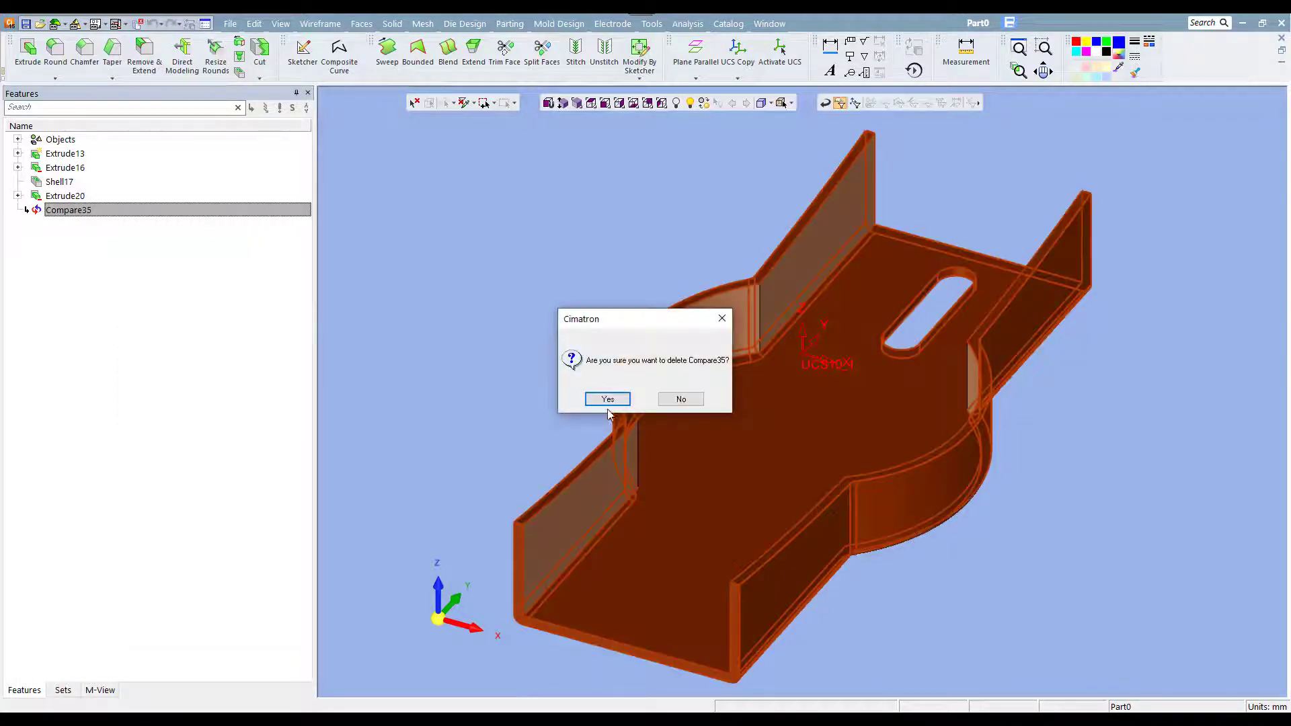
click(607, 400)
mouse_move(727, 462)
middle_down()
mouse_move(648, 283)
mouse_move(663, 274)
mouse_move(708, 429)
mouse_move(613, 279)
middle_up()
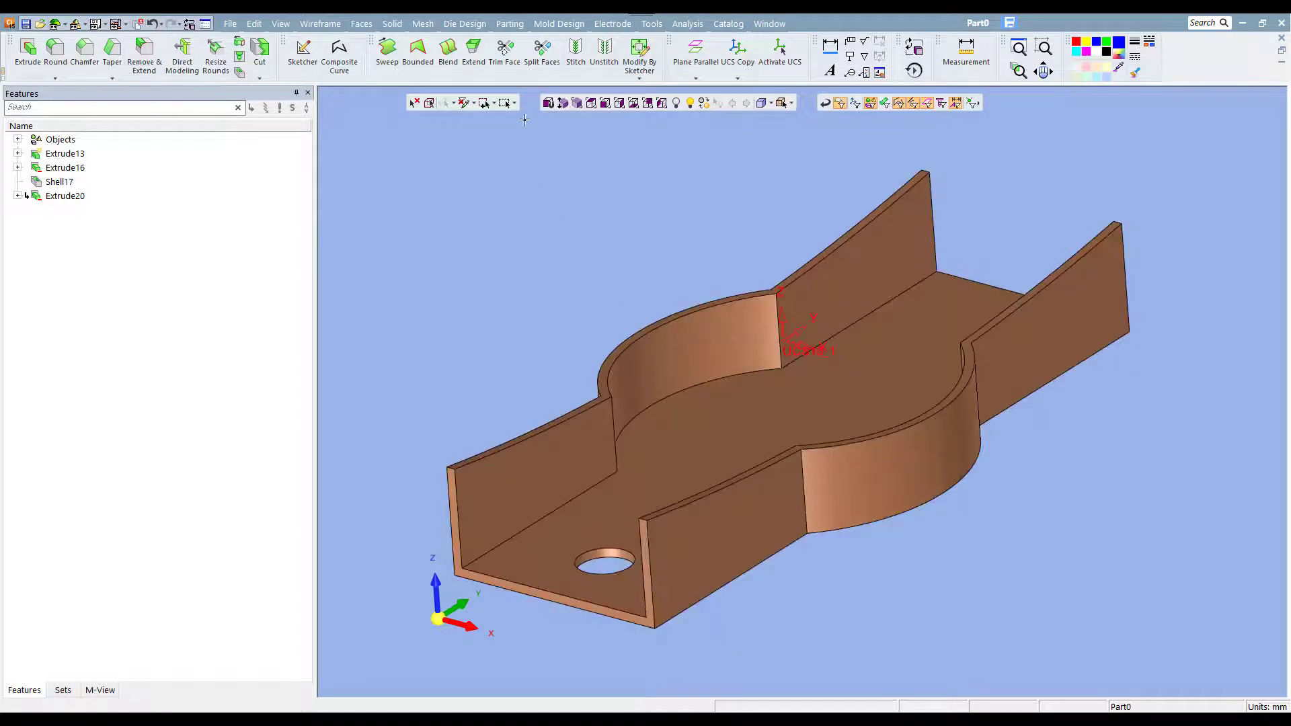
Step: Start a new Compare and load Part1.elt as the part to compare
click(652, 24)
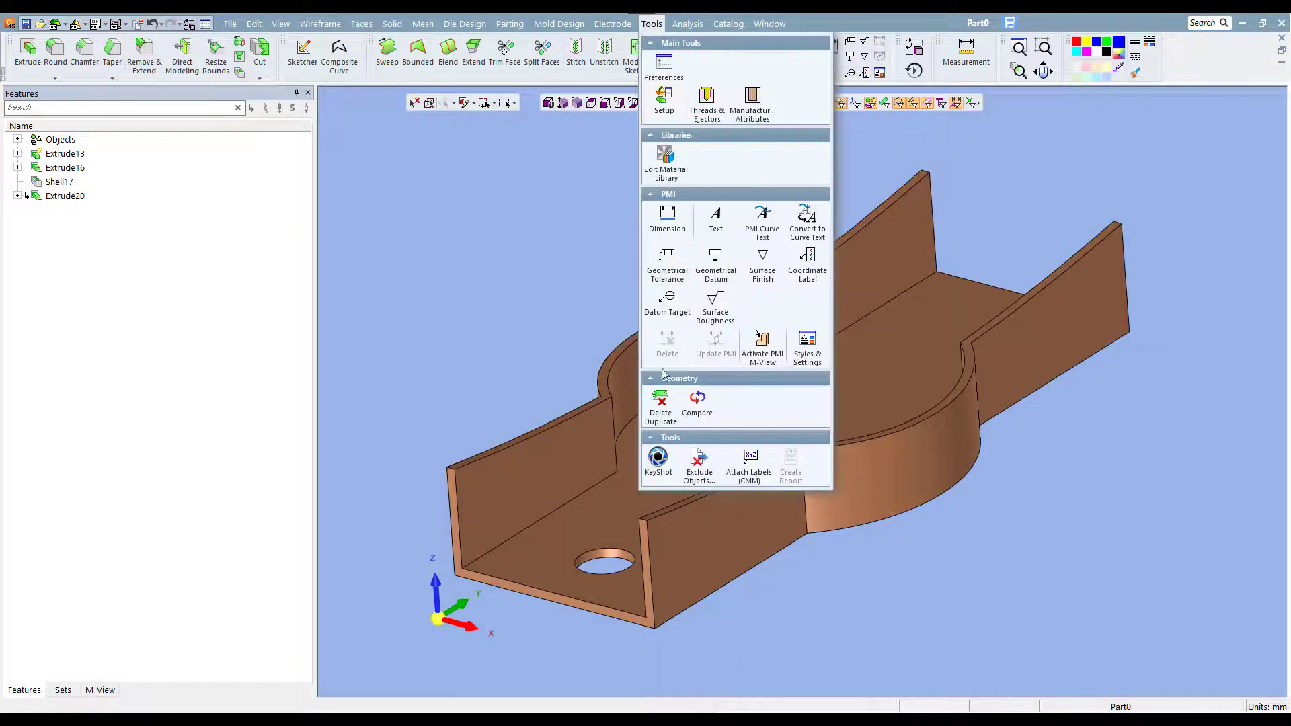
click(697, 401)
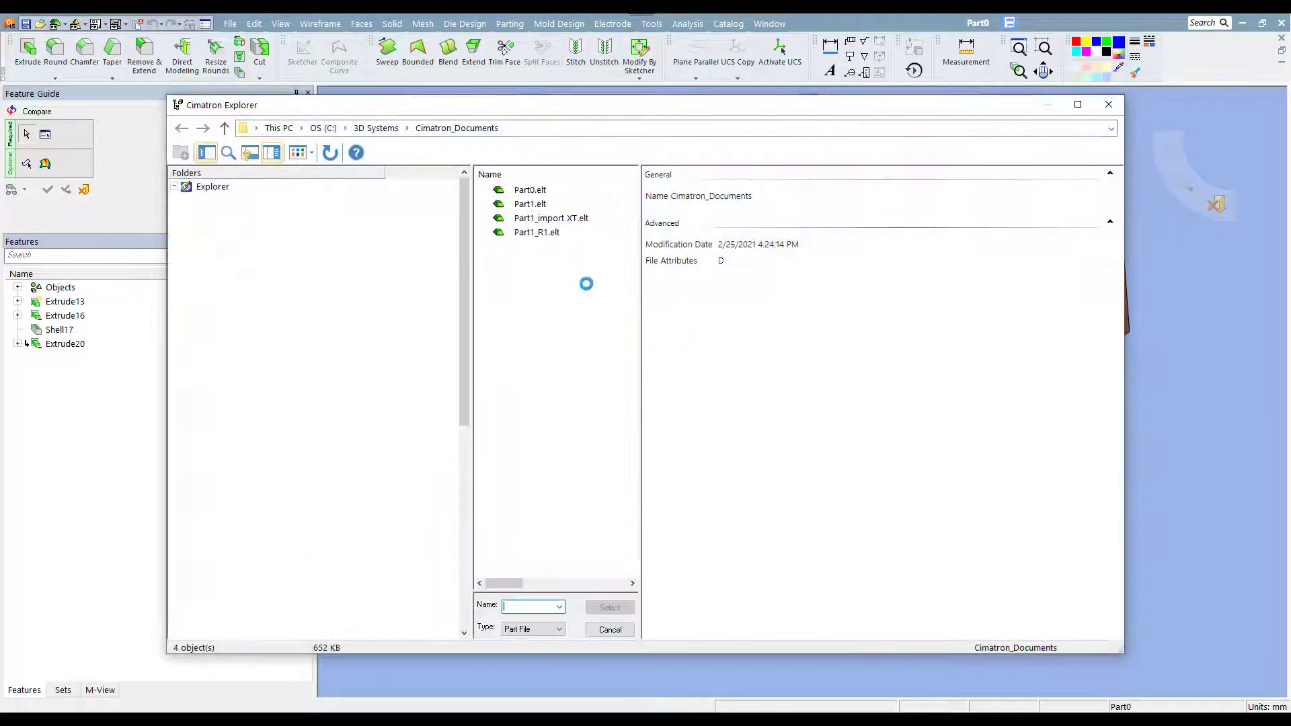
click(538, 204)
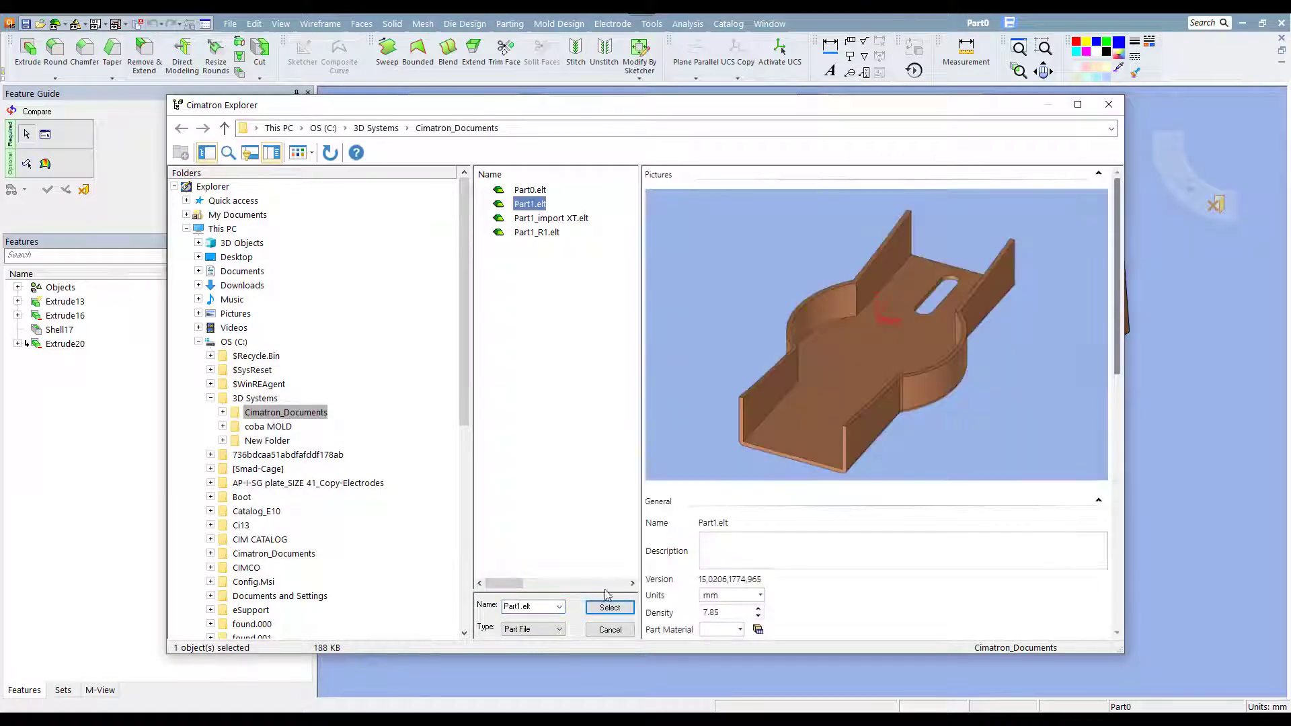
click(608, 607)
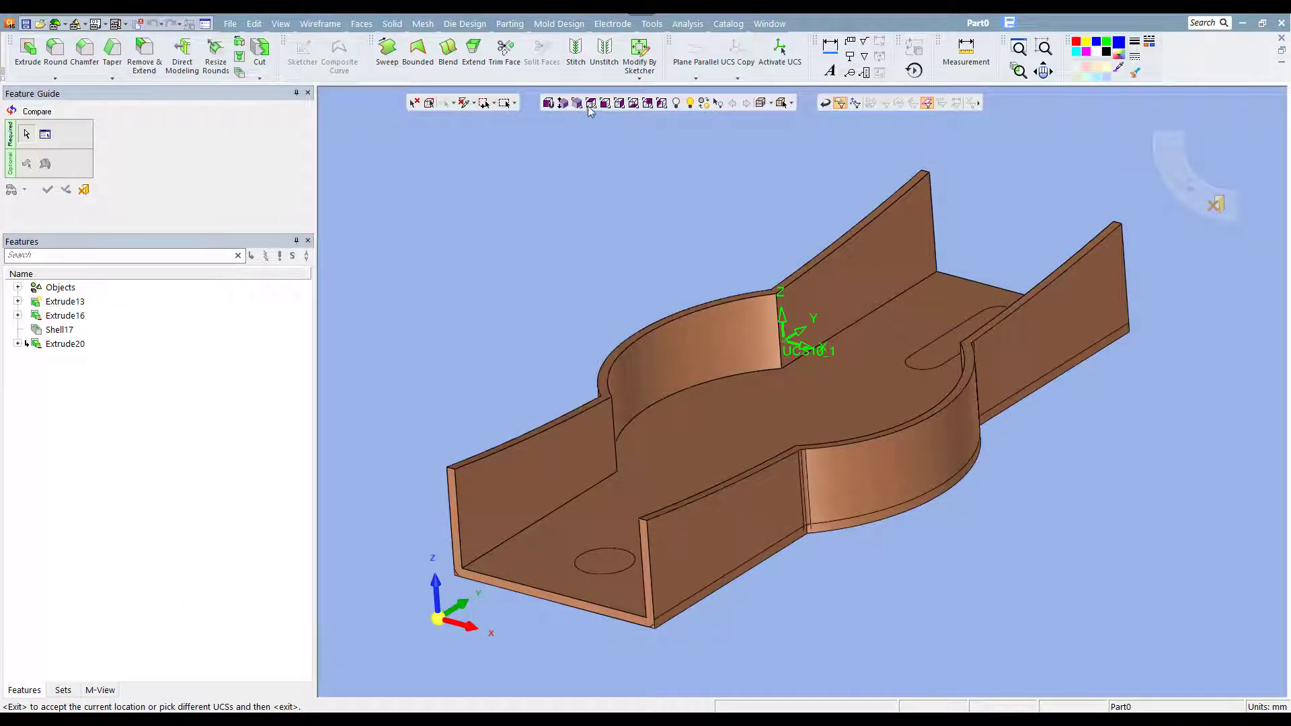
Step: Reset to isometric view, then accept the current location to run the comparison
click(591, 104)
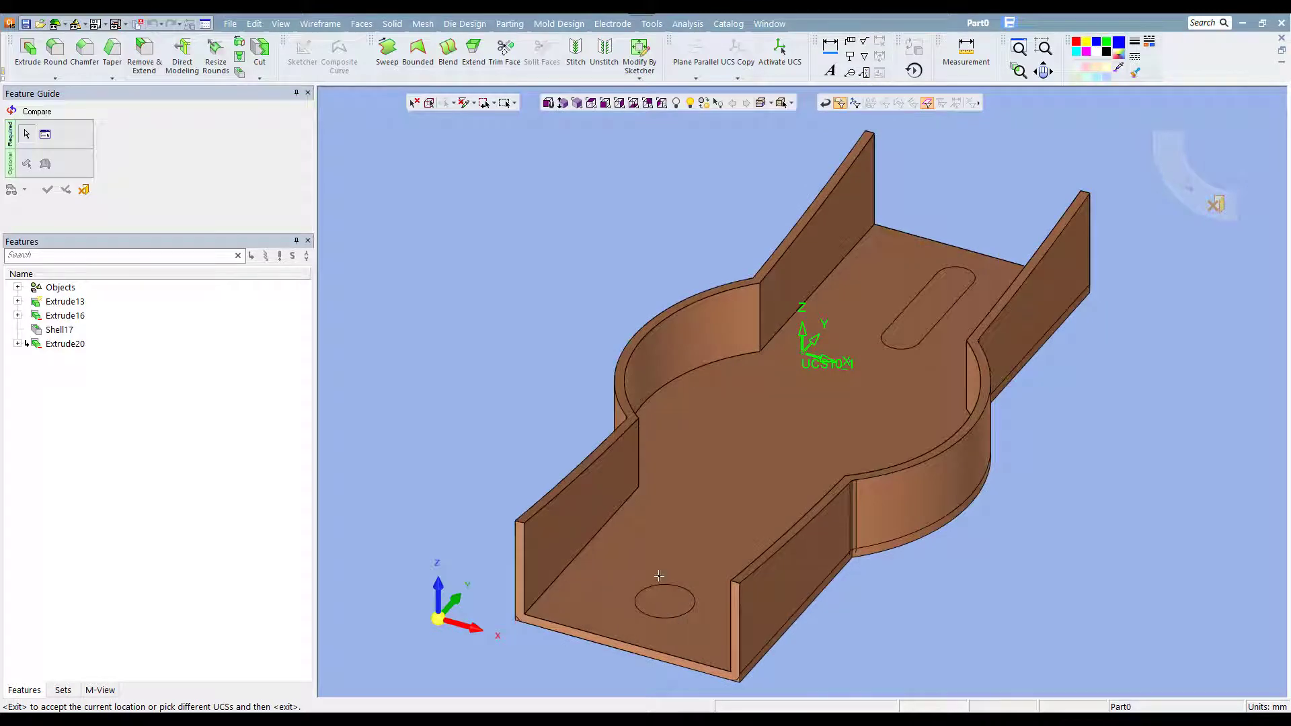
scroll(657, 587, up, 2)
scroll(656, 537, up, 2)
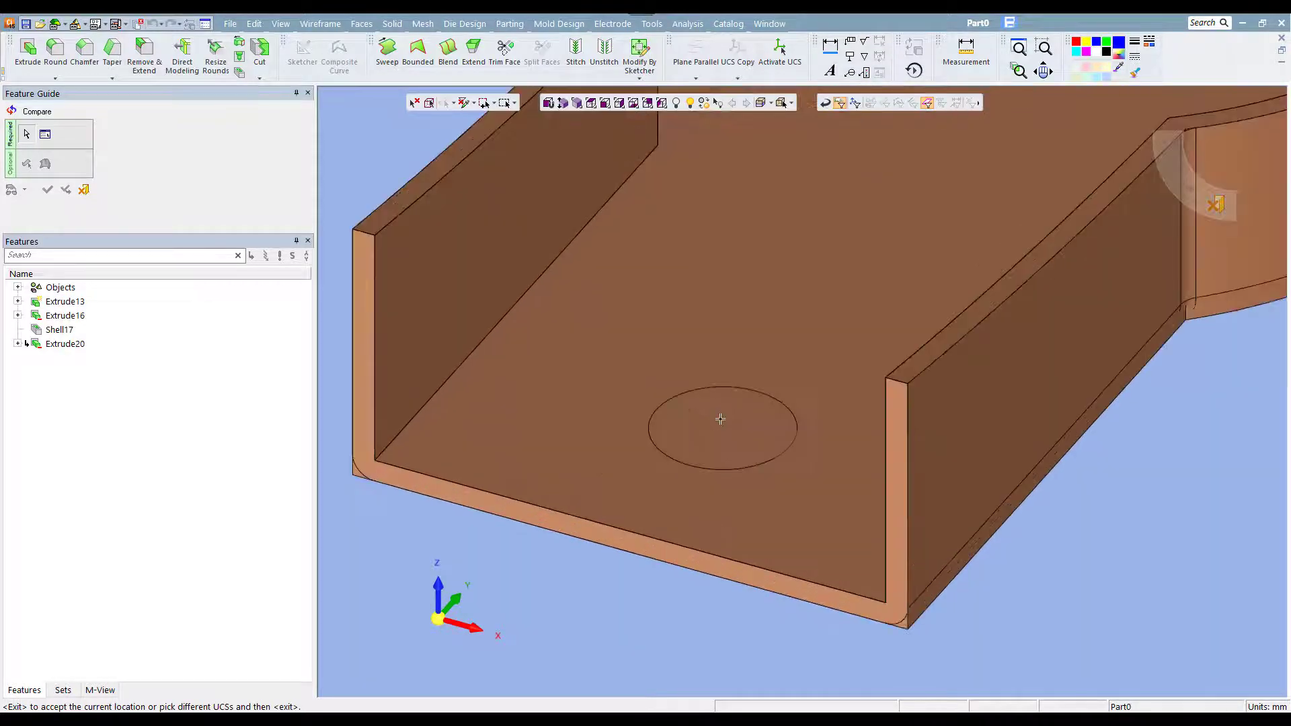
scroll(652, 471, up, 3)
scroll(739, 392, down, 5)
middle_drag(699, 457, 585, 262)
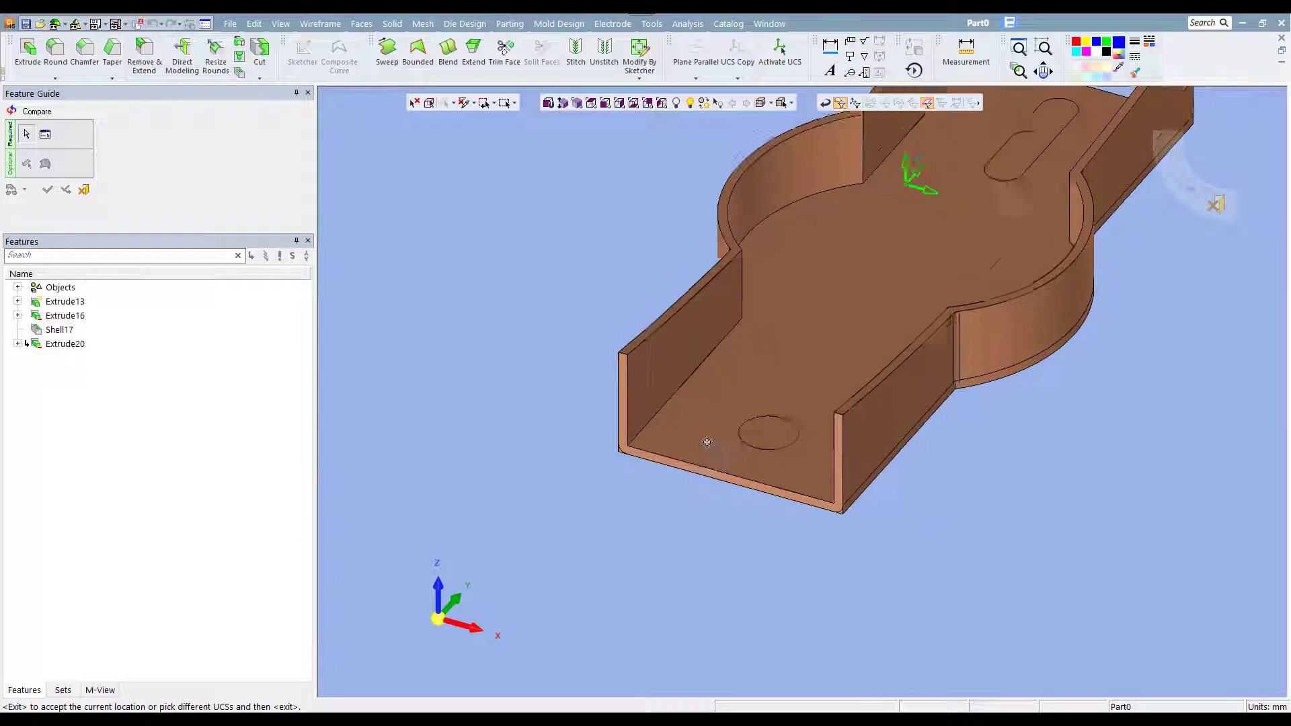
middle_click(571, 271)
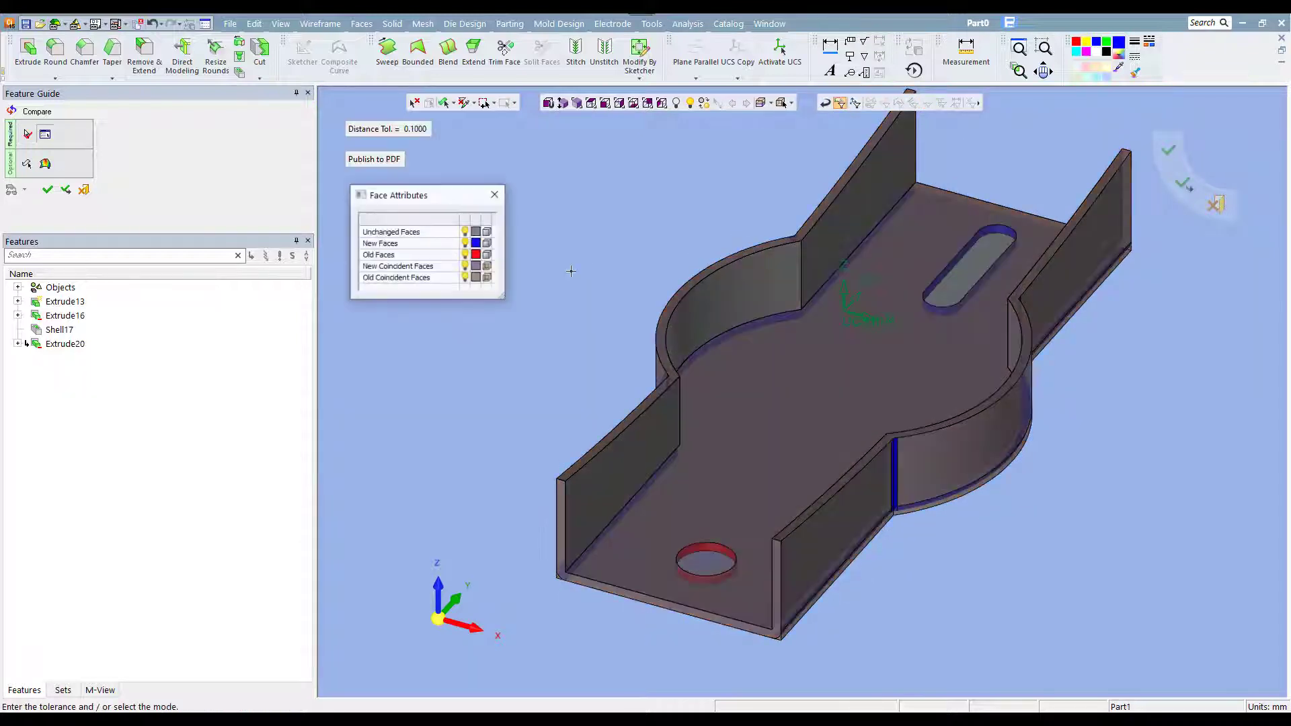
Step: Add the floor face to the comparison and confirm to create Compare37
click(29, 166)
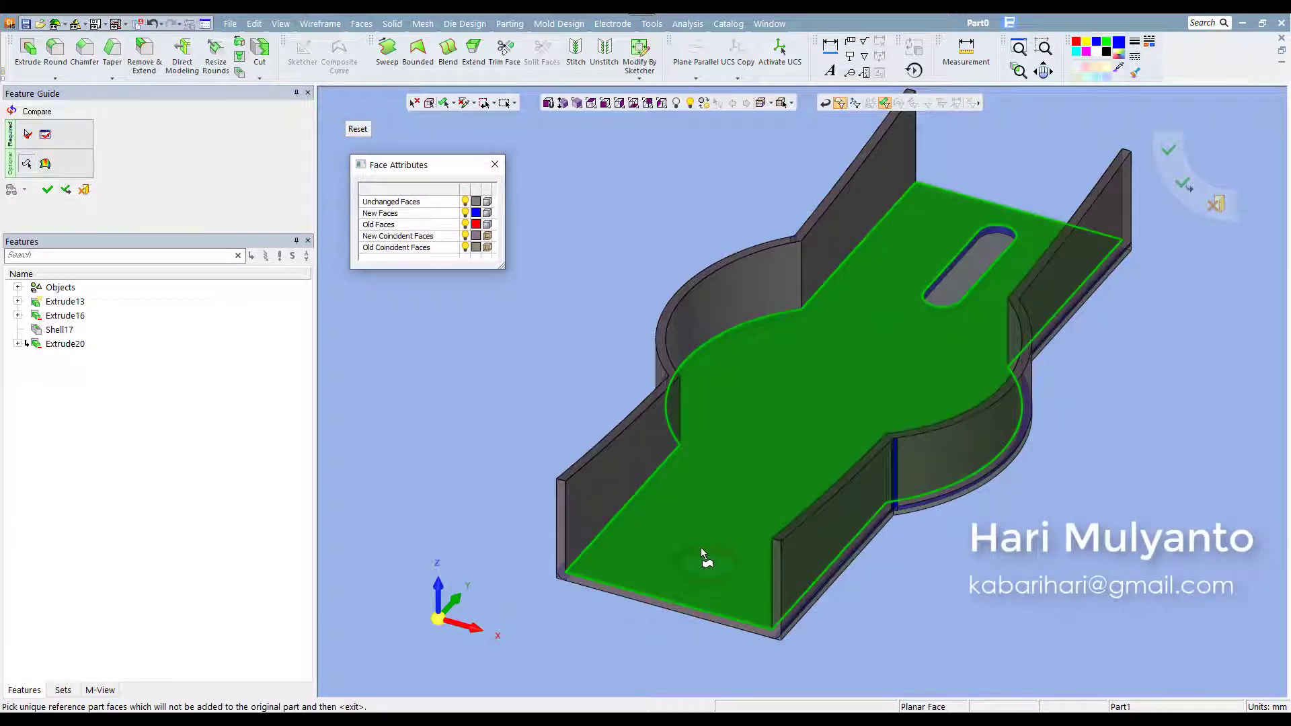
click(700, 547)
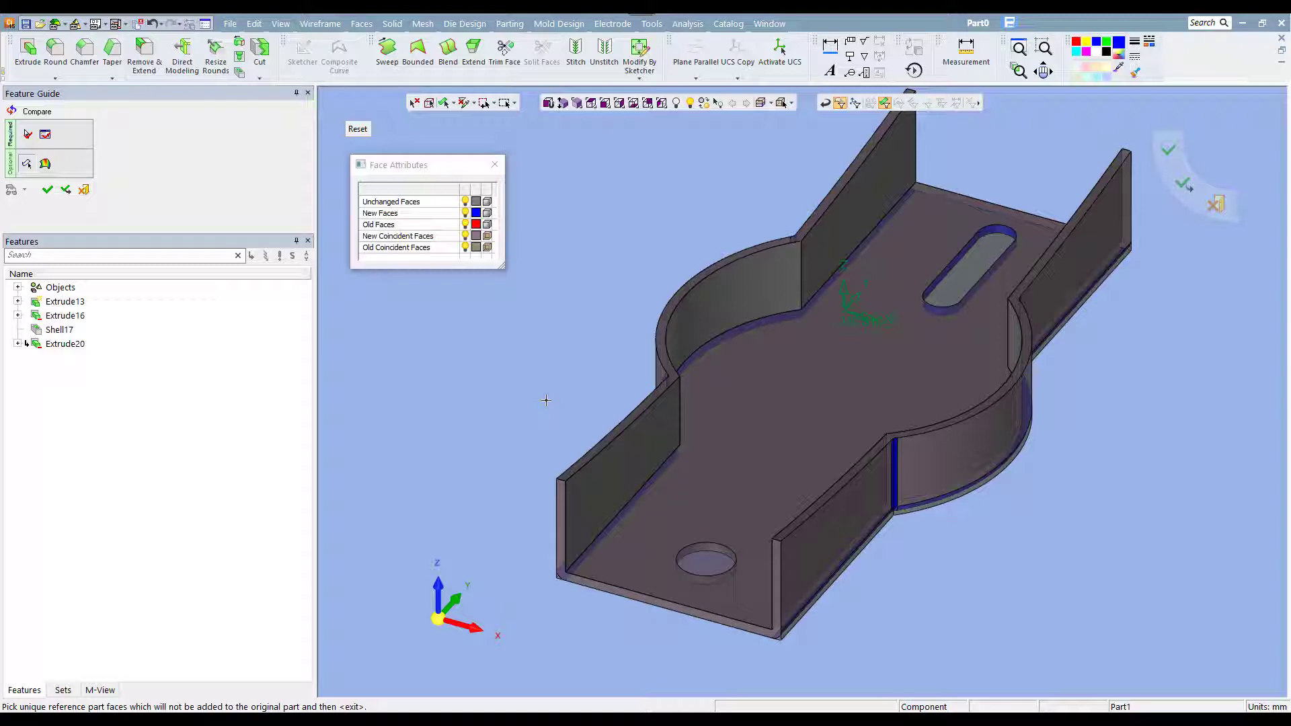
click(48, 190)
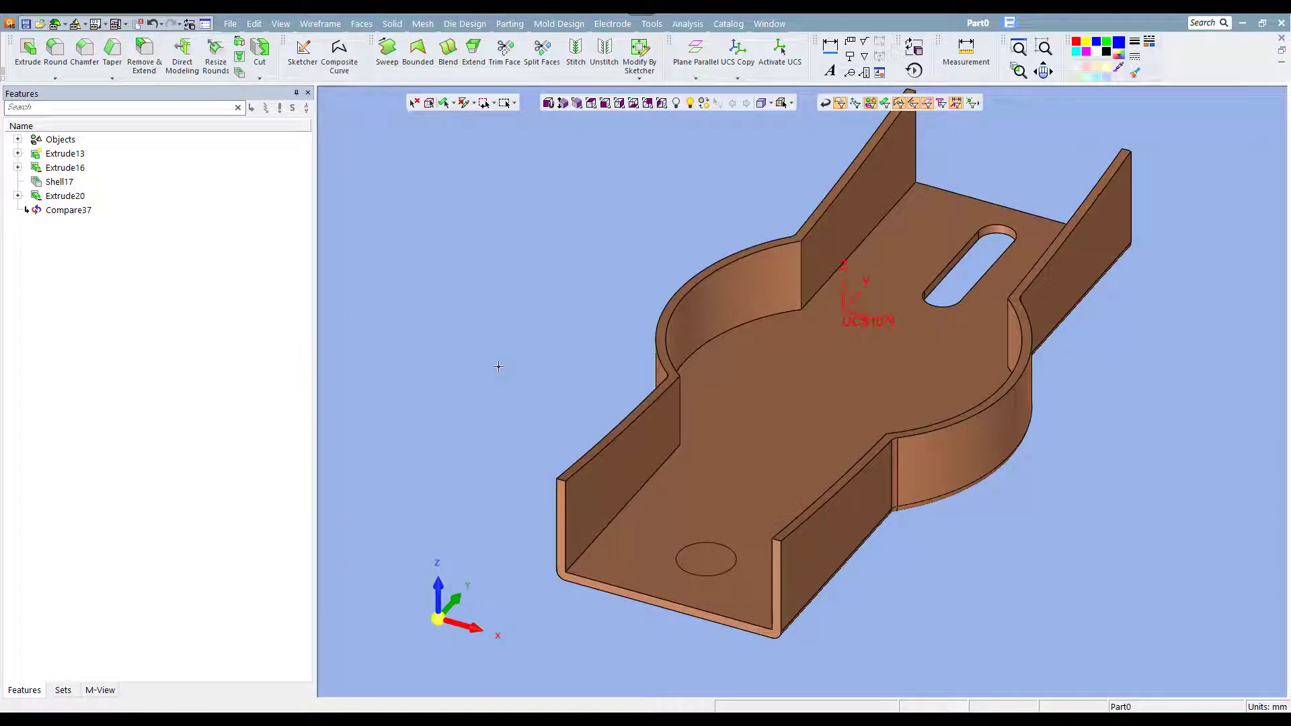
Step: Inspect the bracket in wireframe display from several orbit angles
middle_drag(879, 372, 837, 245)
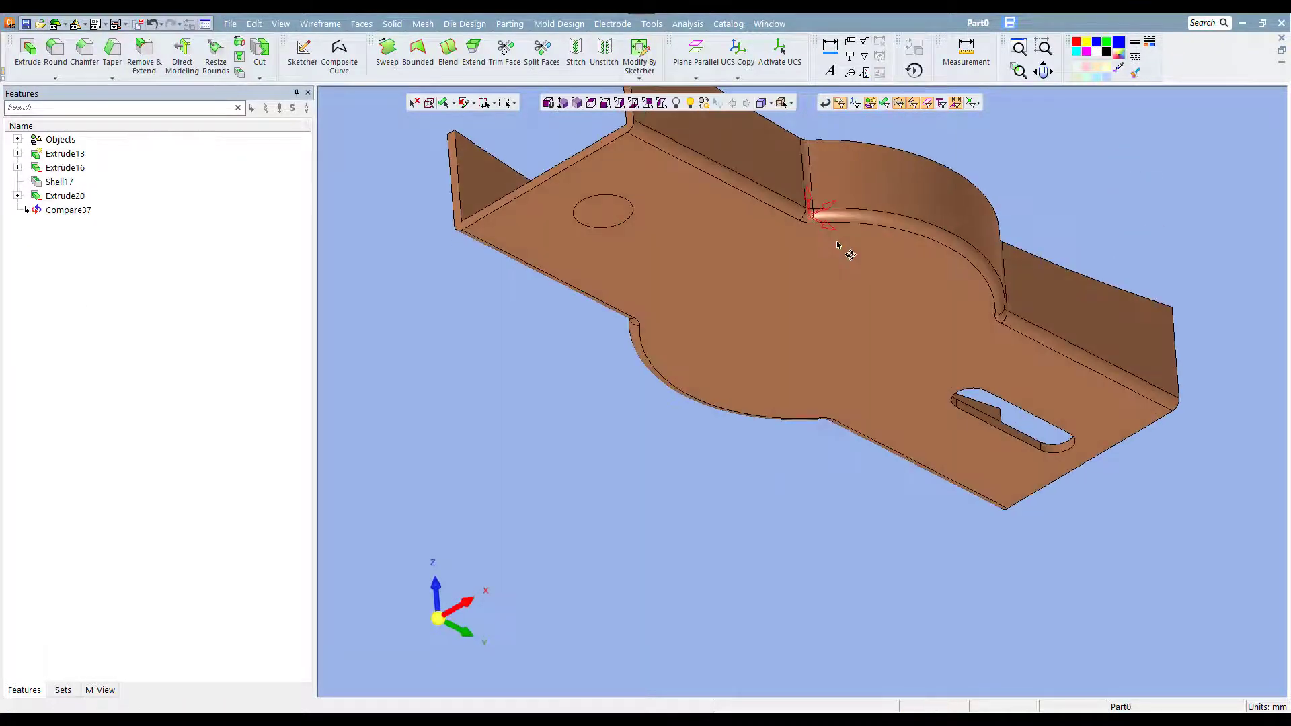
scroll(615, 232, up, 2)
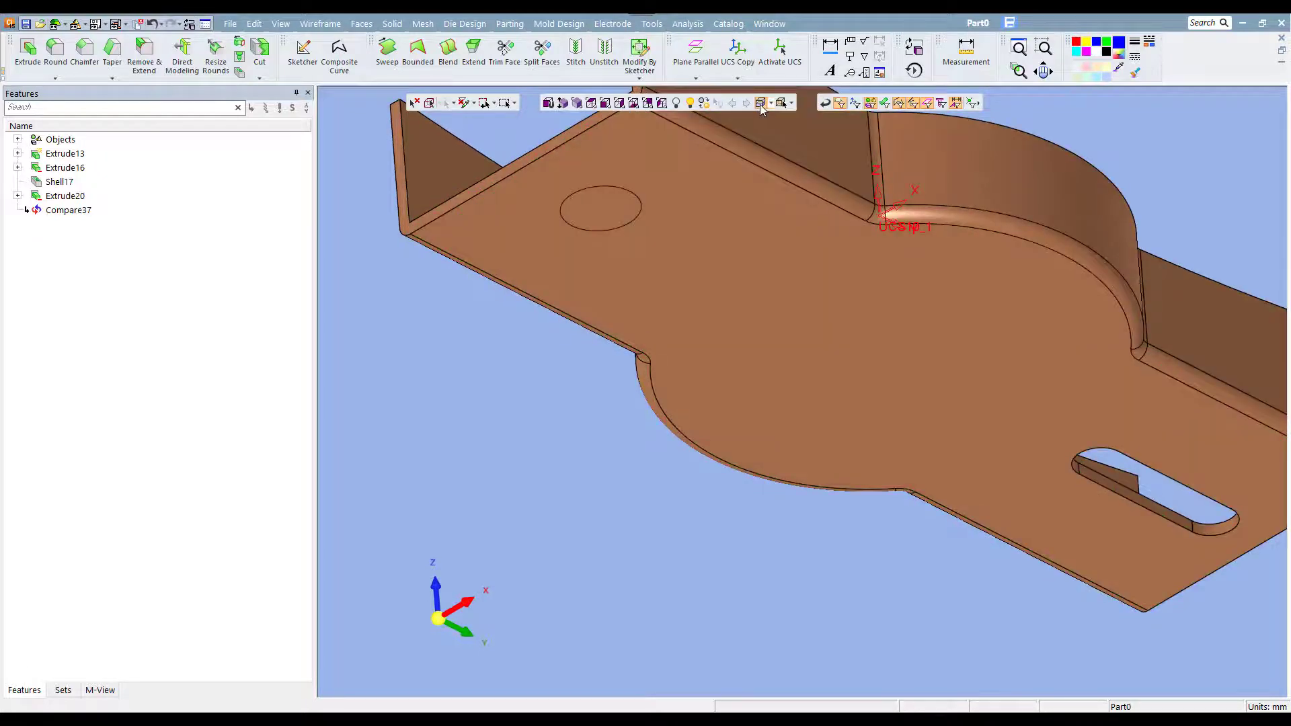
click(760, 103)
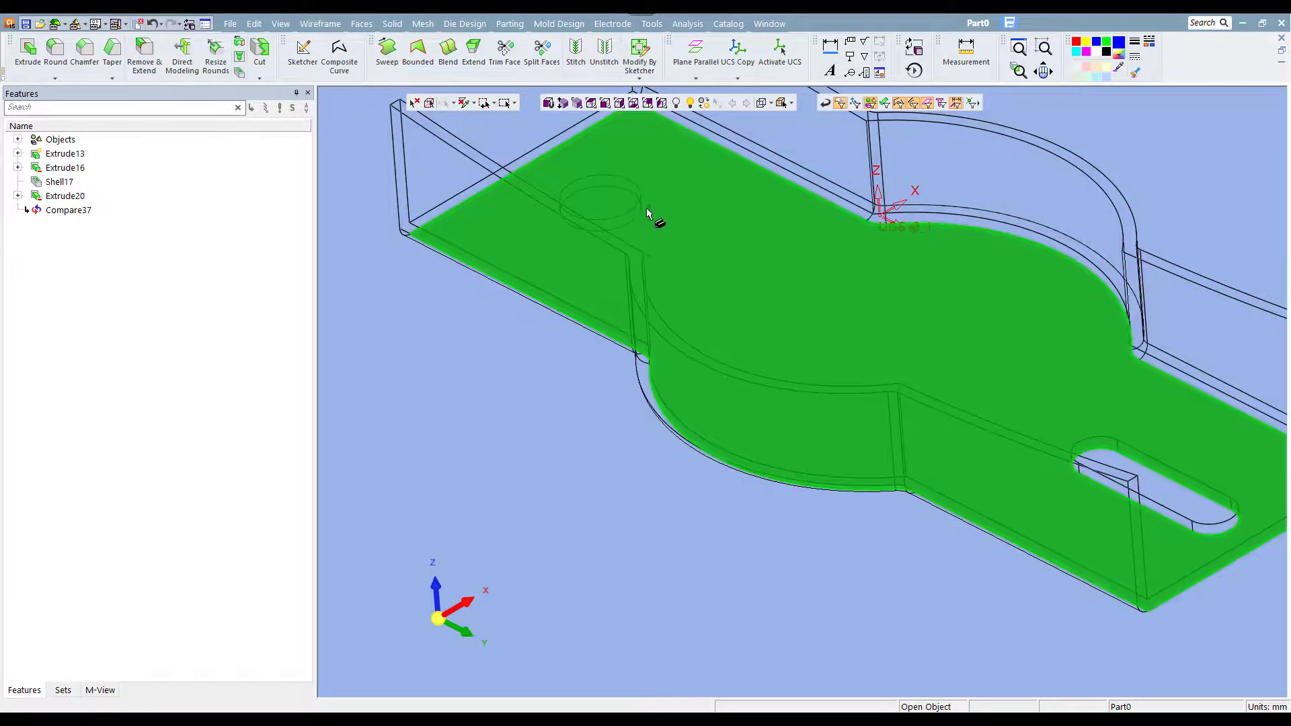
middle_drag(648, 214, 712, 375)
middle_drag(646, 268, 671, 363)
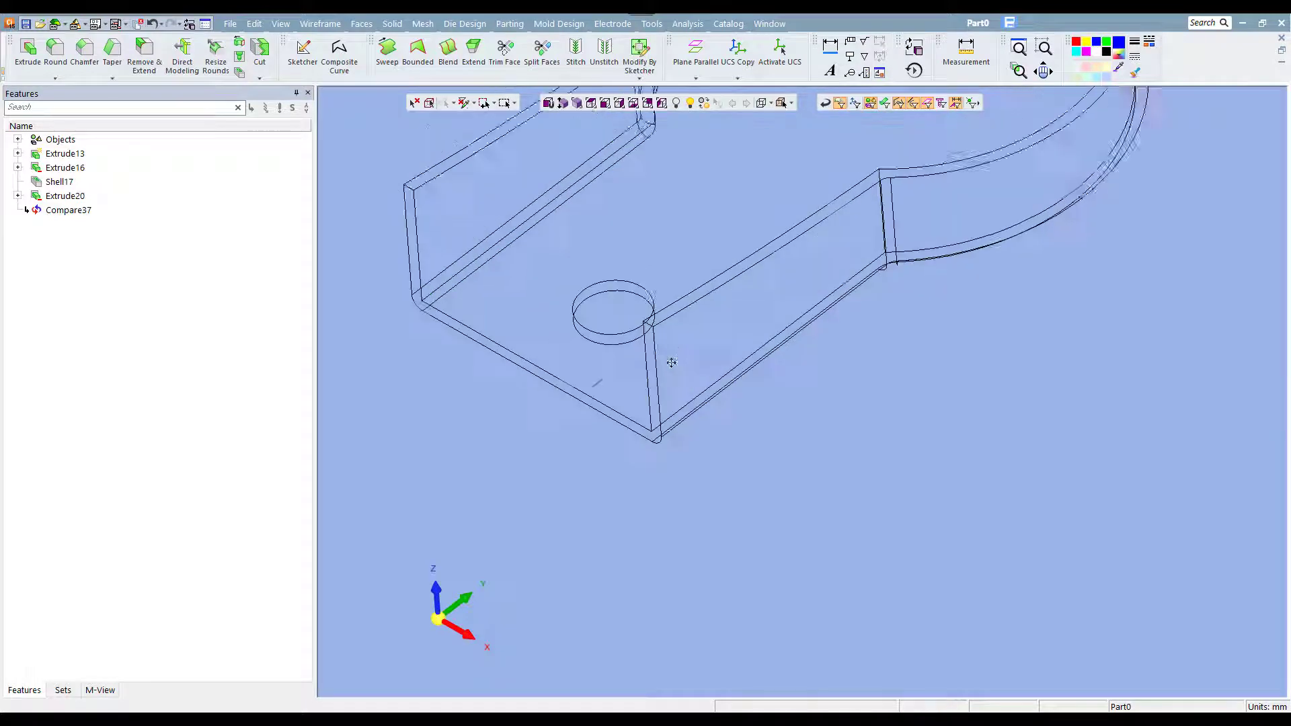
scroll(801, 323, down, 3)
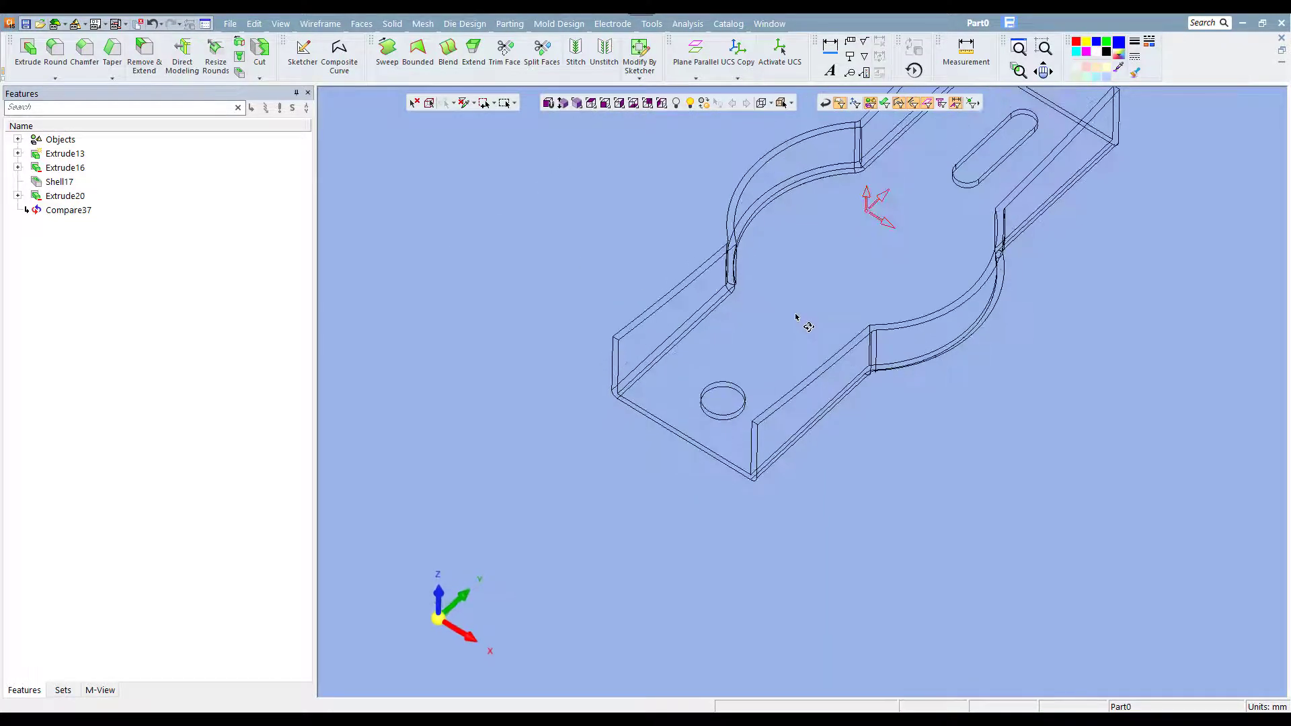
mouse_move(795, 317)
middle_down()
mouse_move(785, 309)
mouse_move(749, 389)
middle_up()
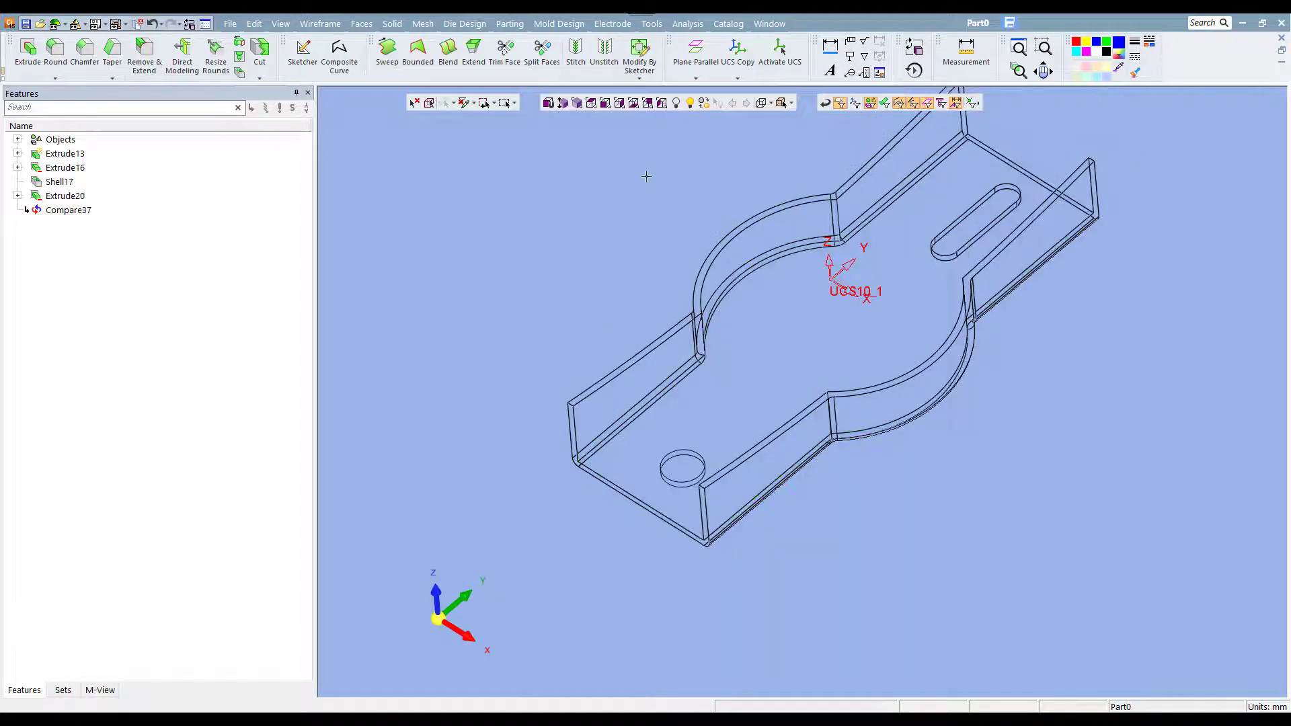
mouse_move(593, 118)
middle_down()
mouse_move(679, 607)
mouse_move(735, 247)
middle_up()
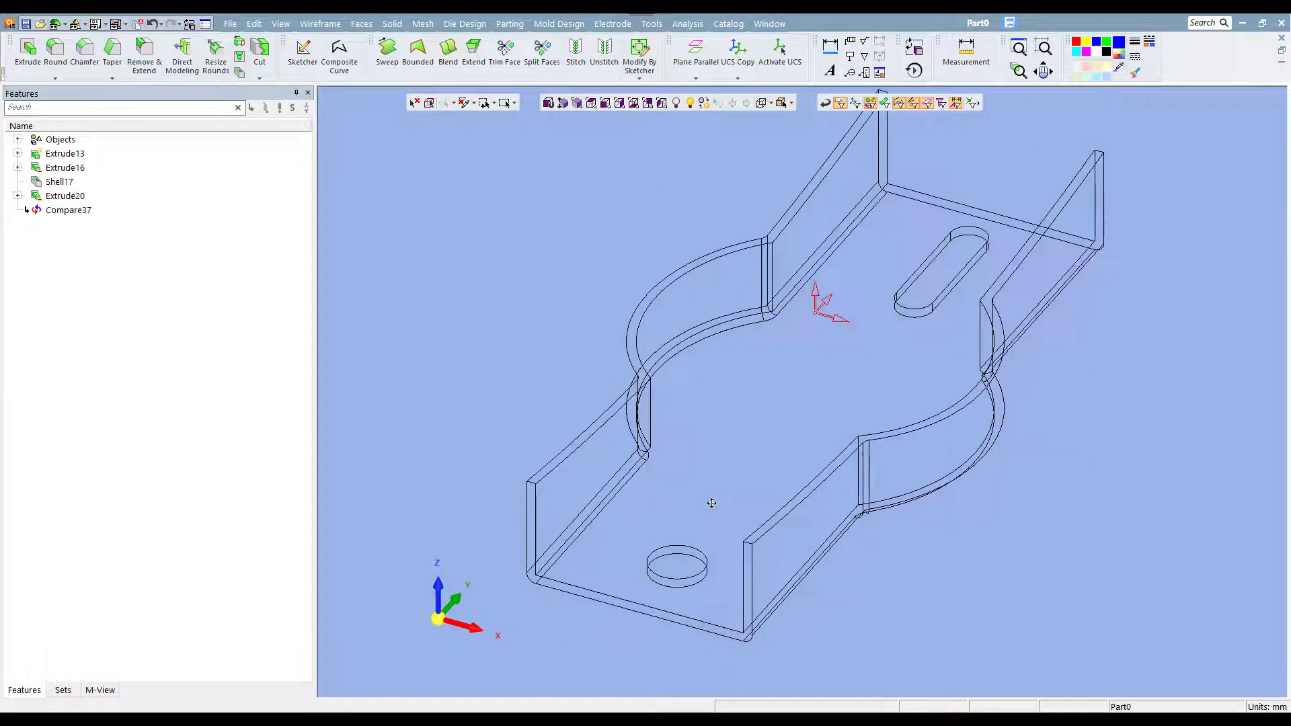
Step: Return to shaded display, view the underside, and open the Faces menu
click(770, 105)
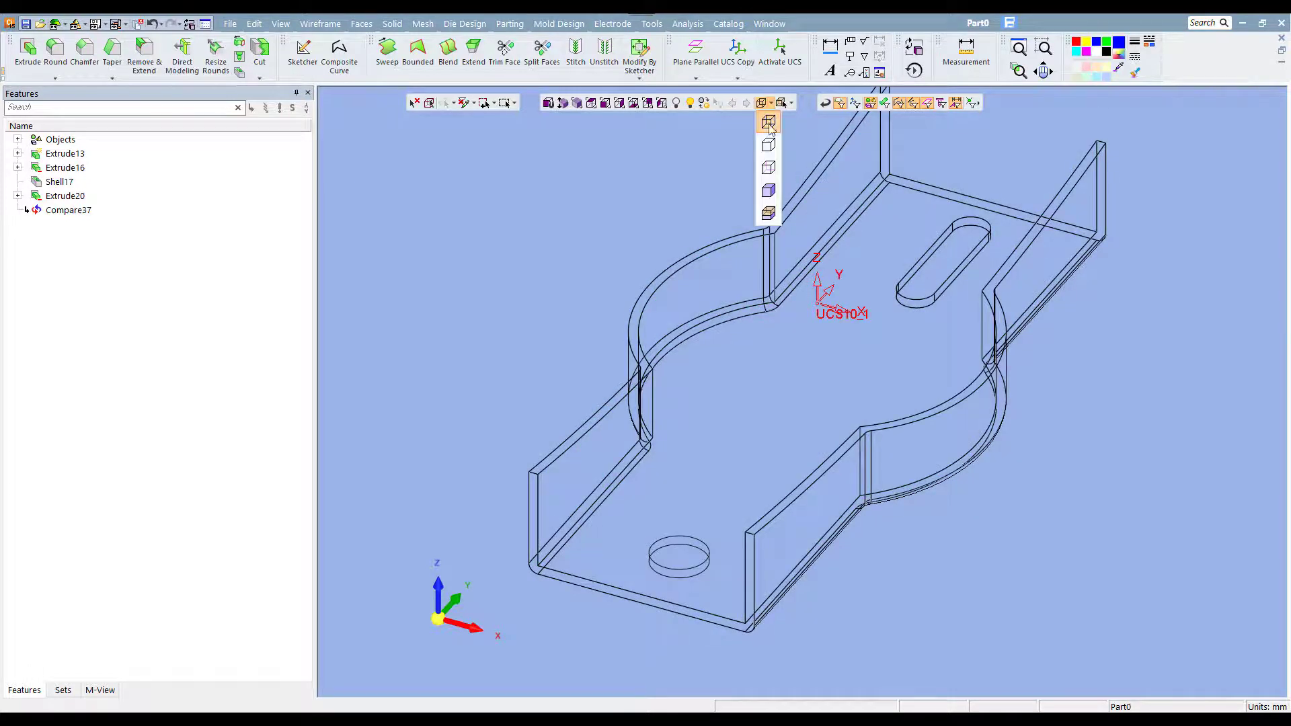
click(770, 191)
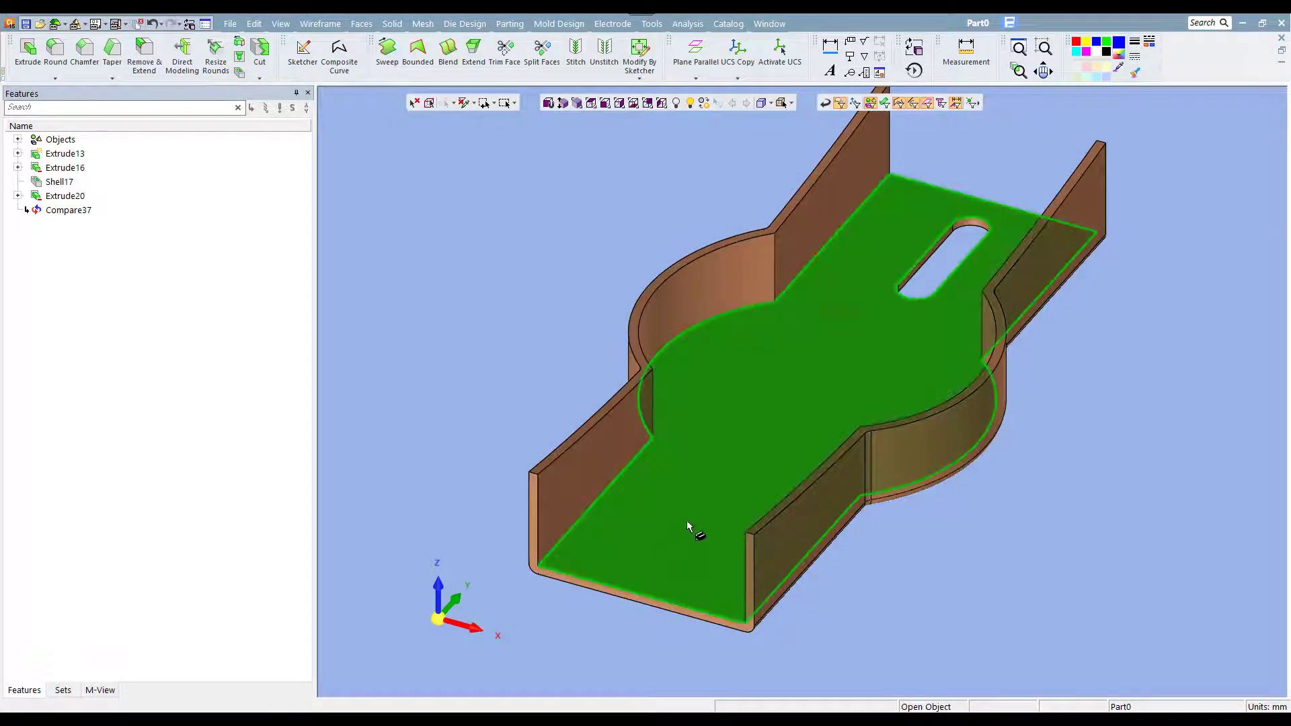
mouse_move(724, 484)
middle_down()
mouse_move(700, 296)
mouse_move(703, 480)
mouse_move(729, 419)
middle_up()
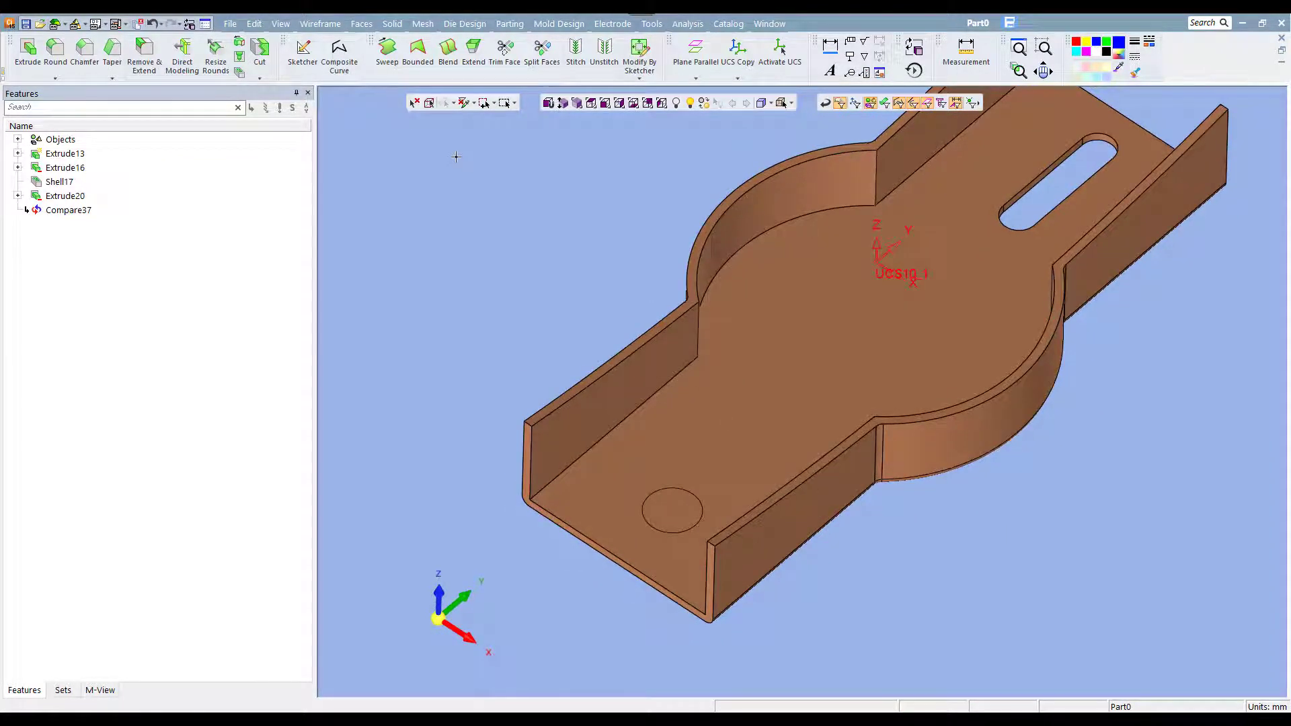
click(364, 24)
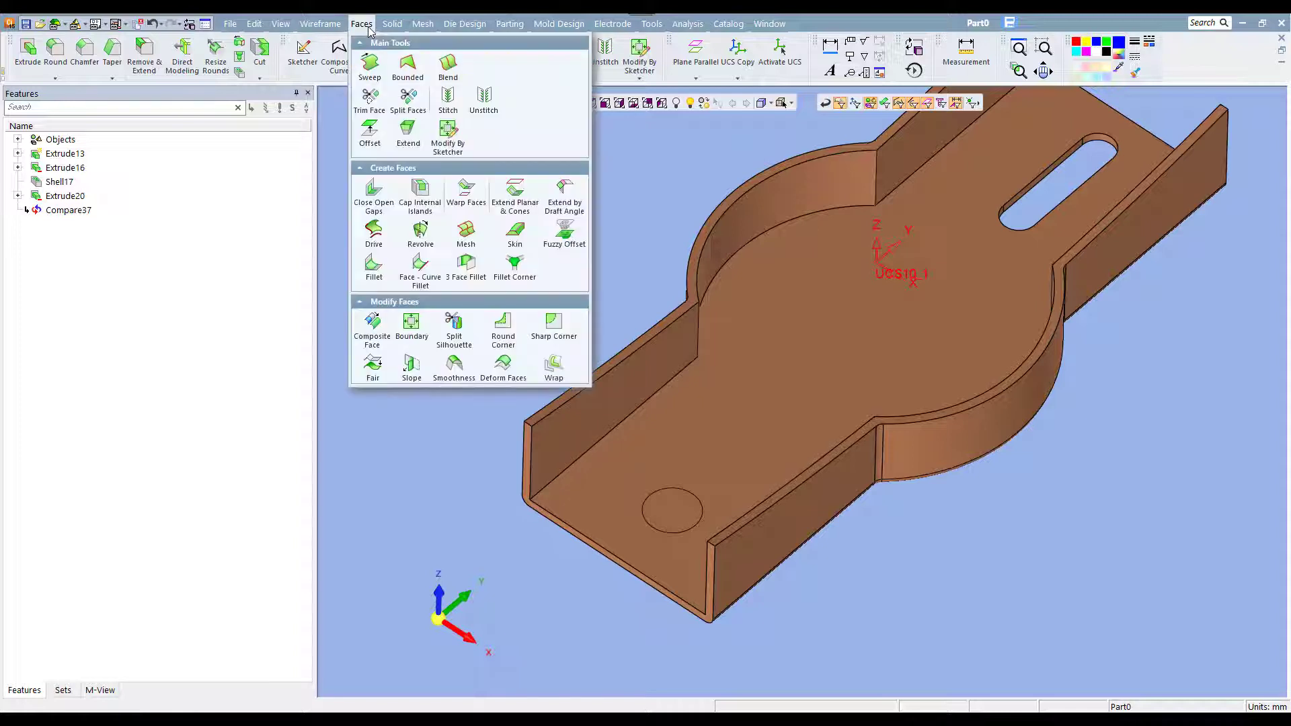
Step: Trim the bracket floor with the circle, creating Trim Face38
click(370, 100)
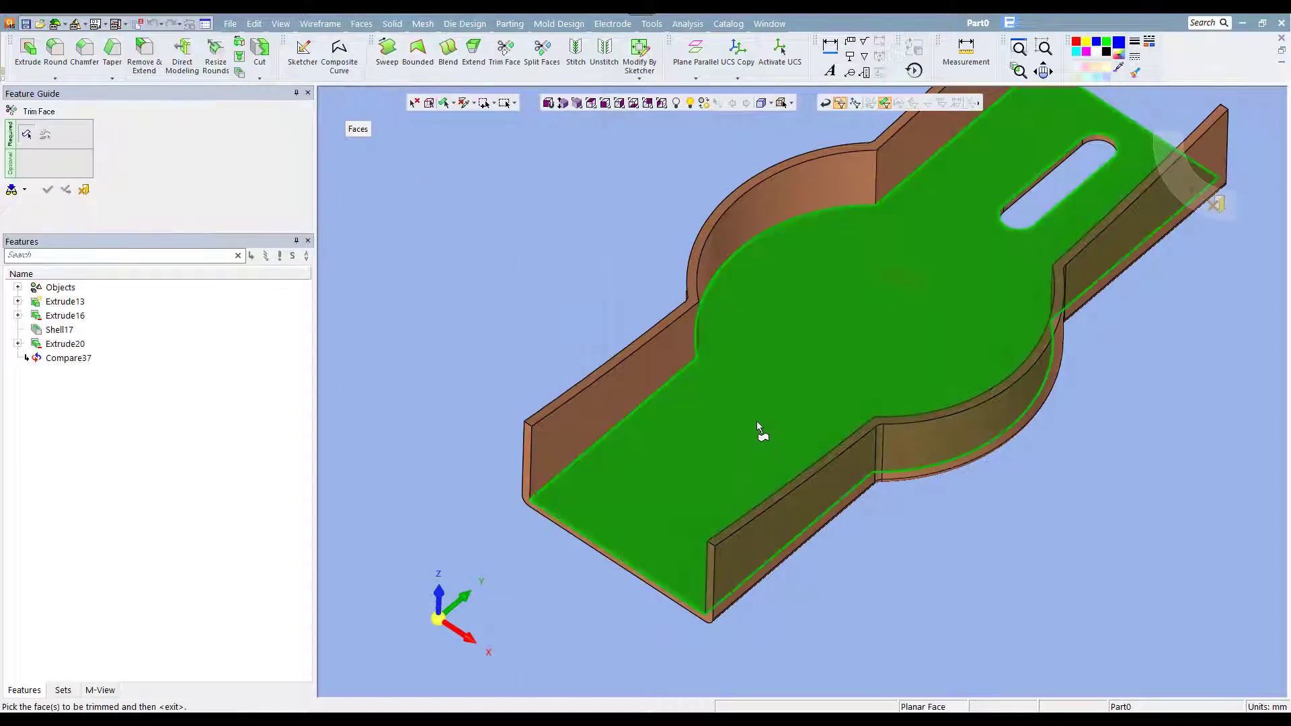
click(716, 395)
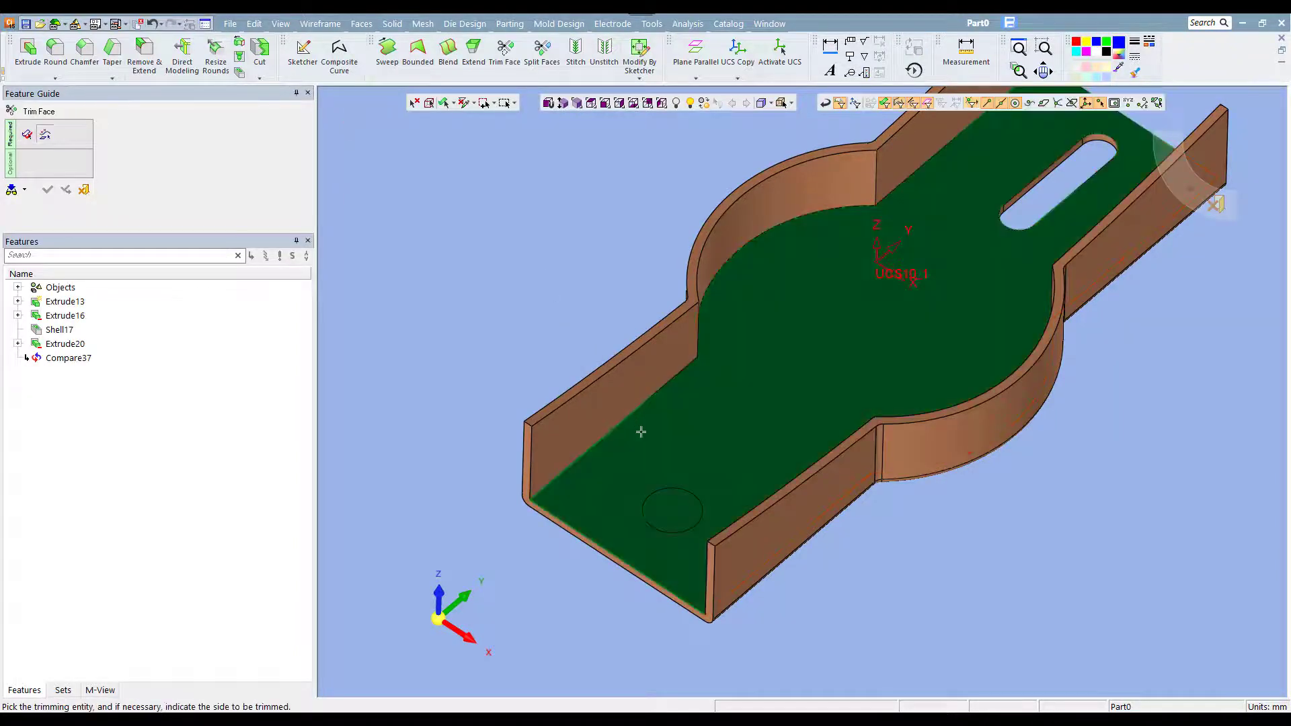
click(682, 493)
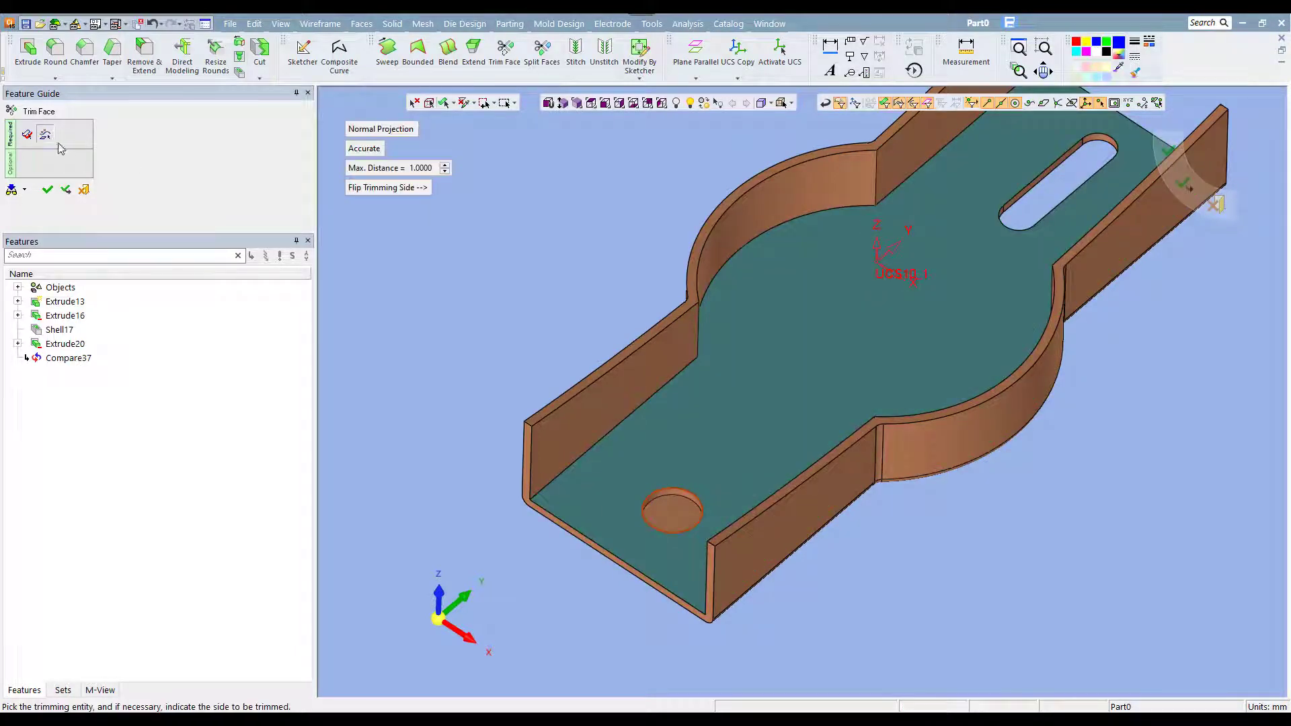
click(27, 135)
middle_drag(682, 314, 685, 251)
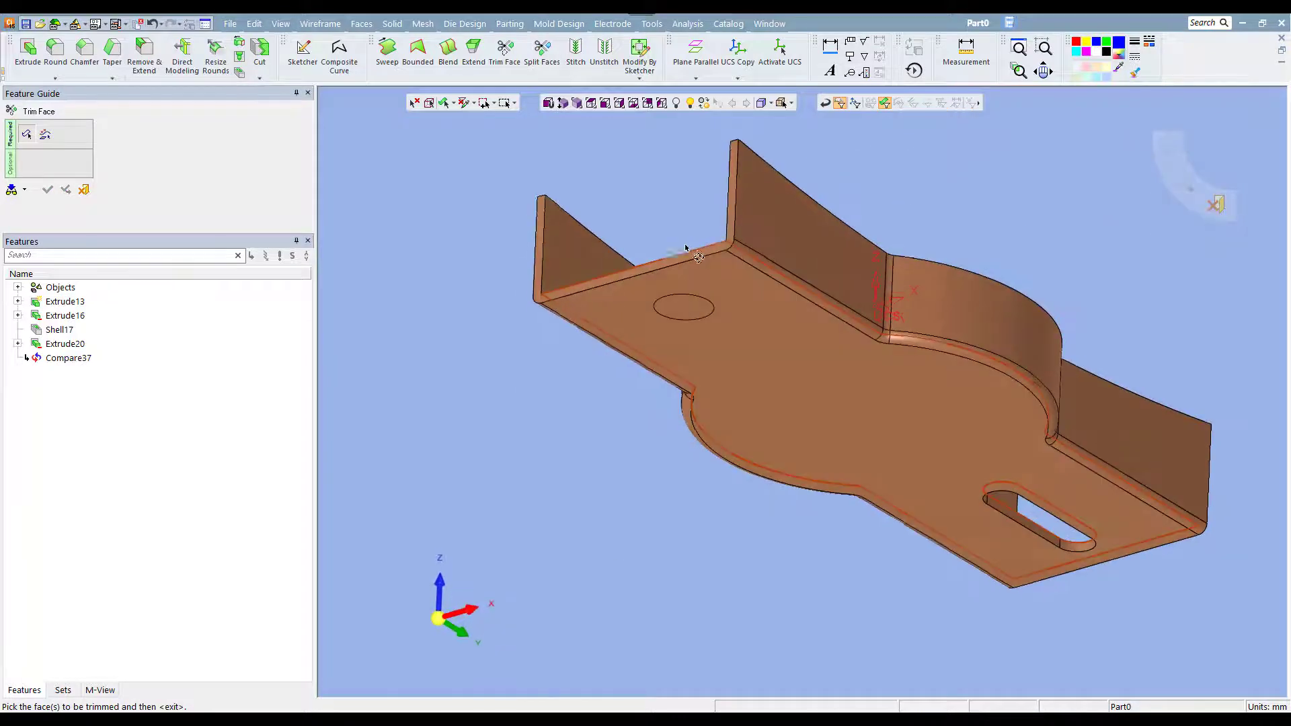
click(641, 398)
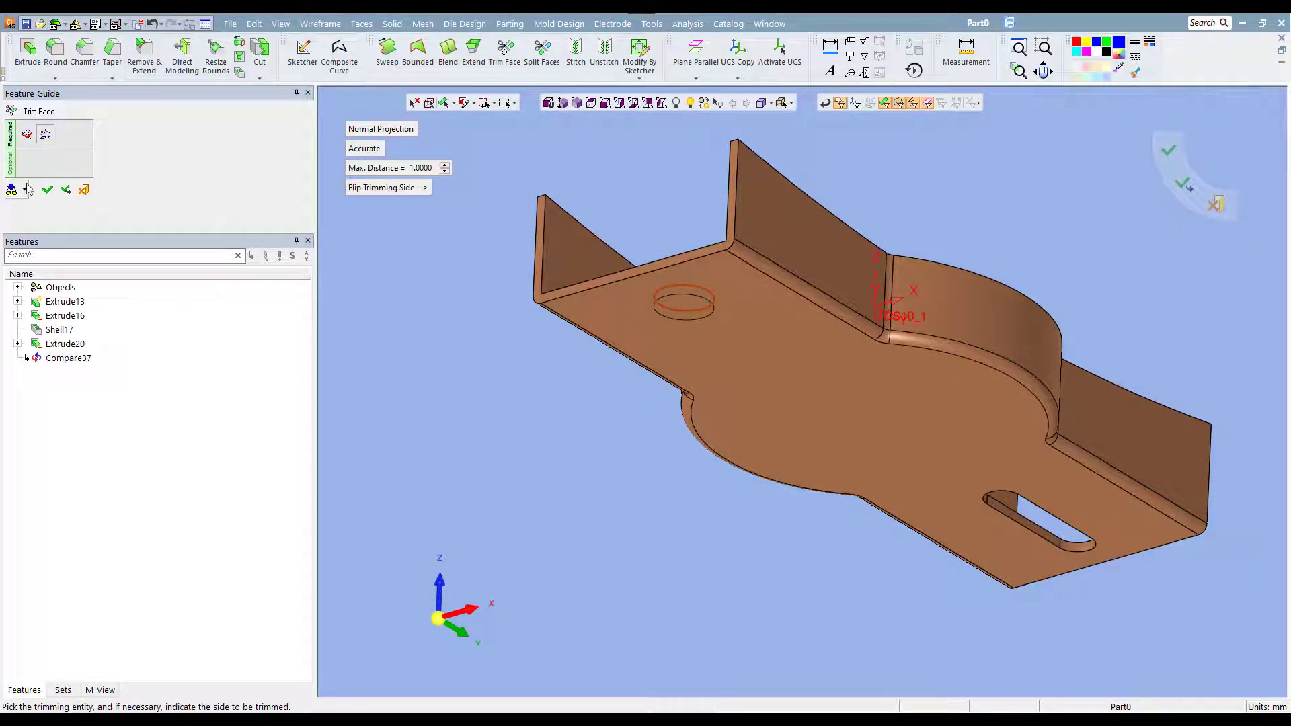
click(47, 190)
Step: Edit Trim Face38 to Direction Projection through Both Sides, then start Stitch
mouse_move(525, 429)
middle_down()
mouse_move(521, 467)
mouse_move(430, 397)
middle_up()
click(50, 226)
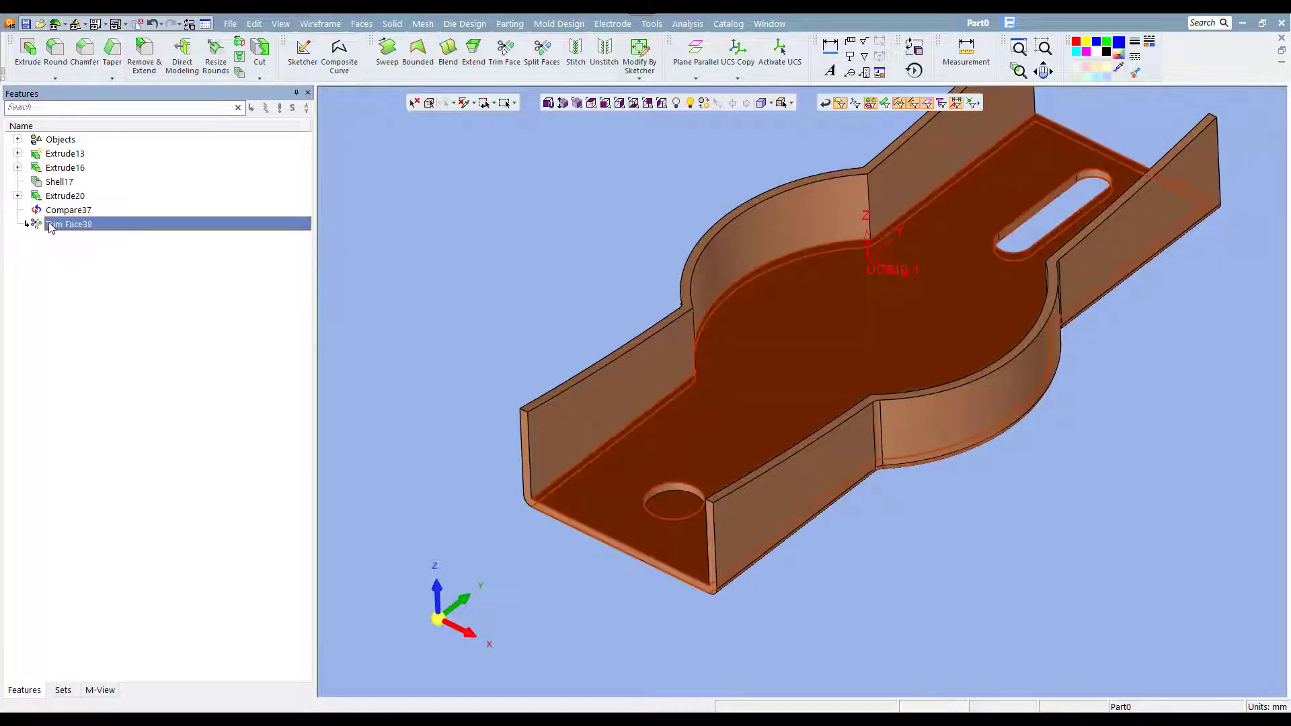
right_click(50, 226)
click(118, 233)
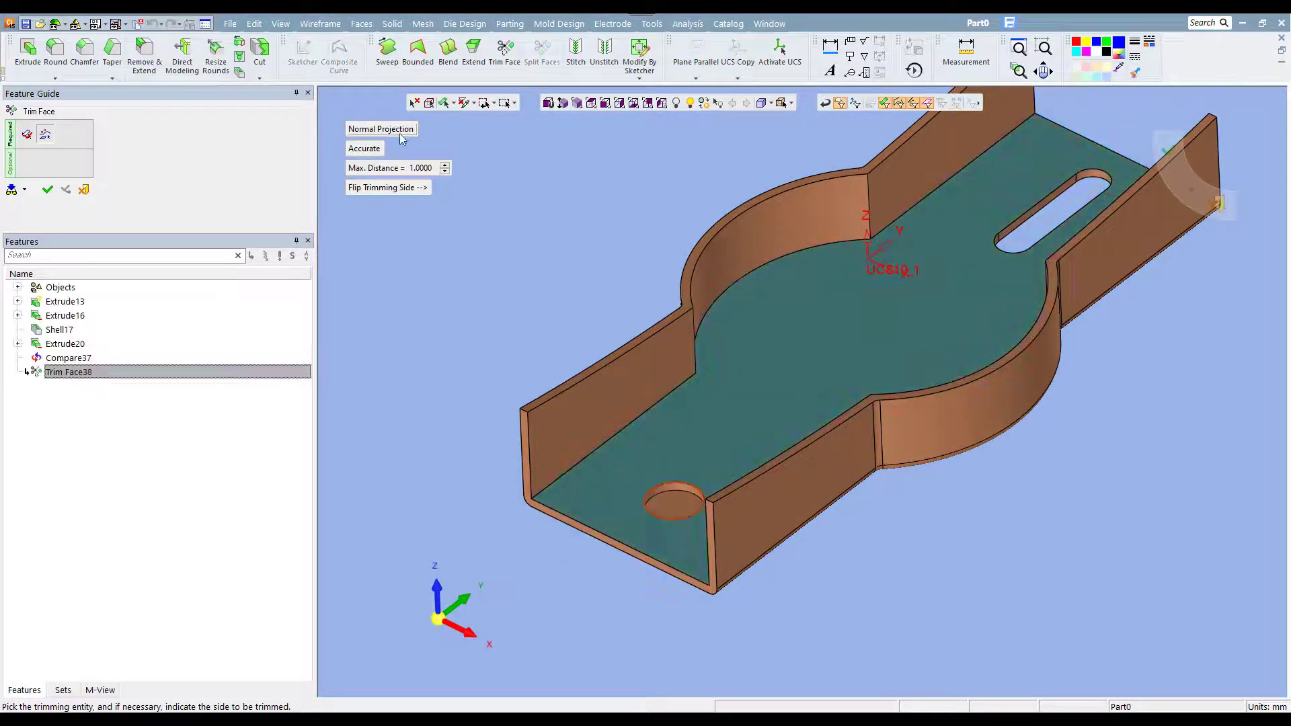
click(402, 130)
click(540, 239)
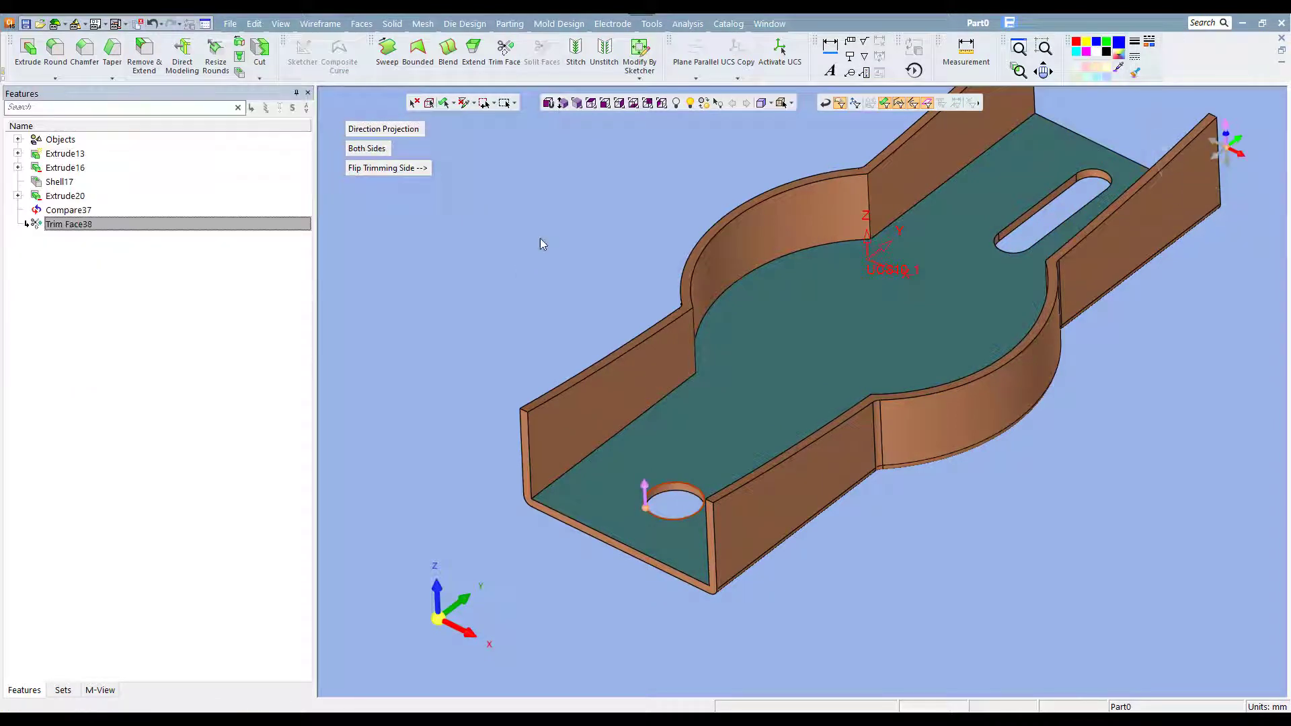
middle_drag(579, 106, 556, 191)
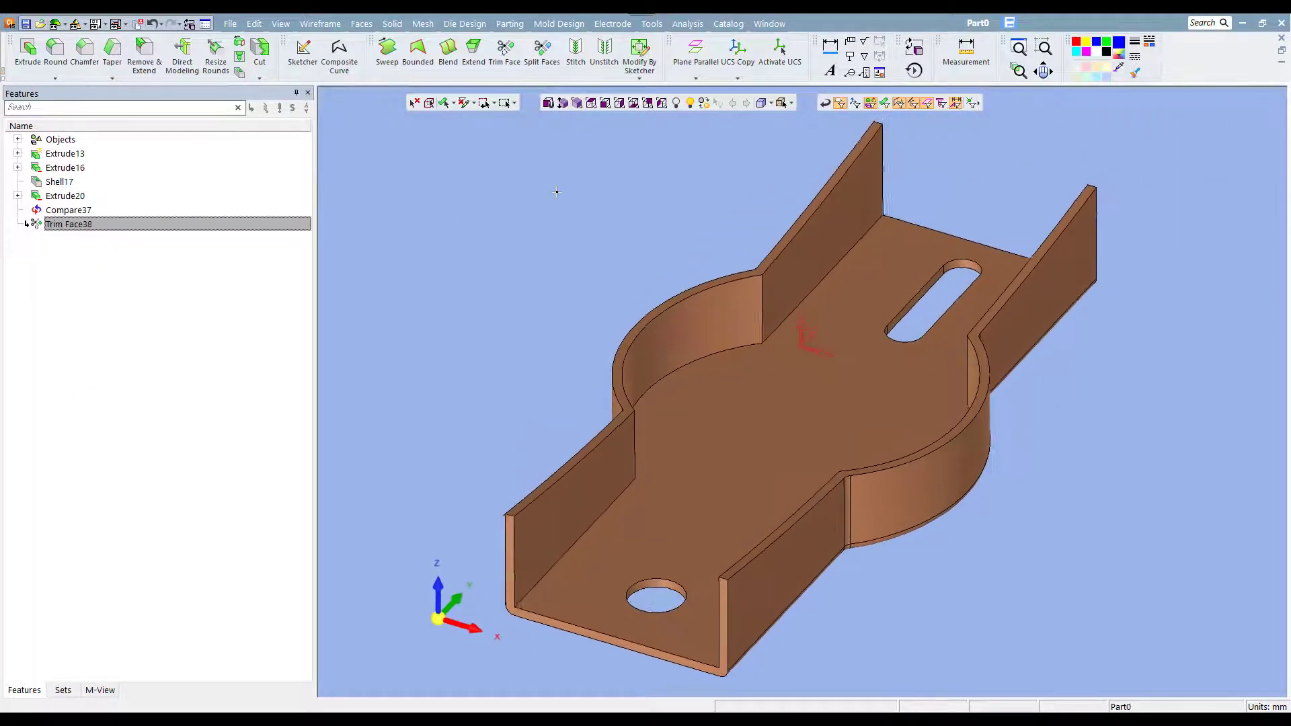
click(575, 52)
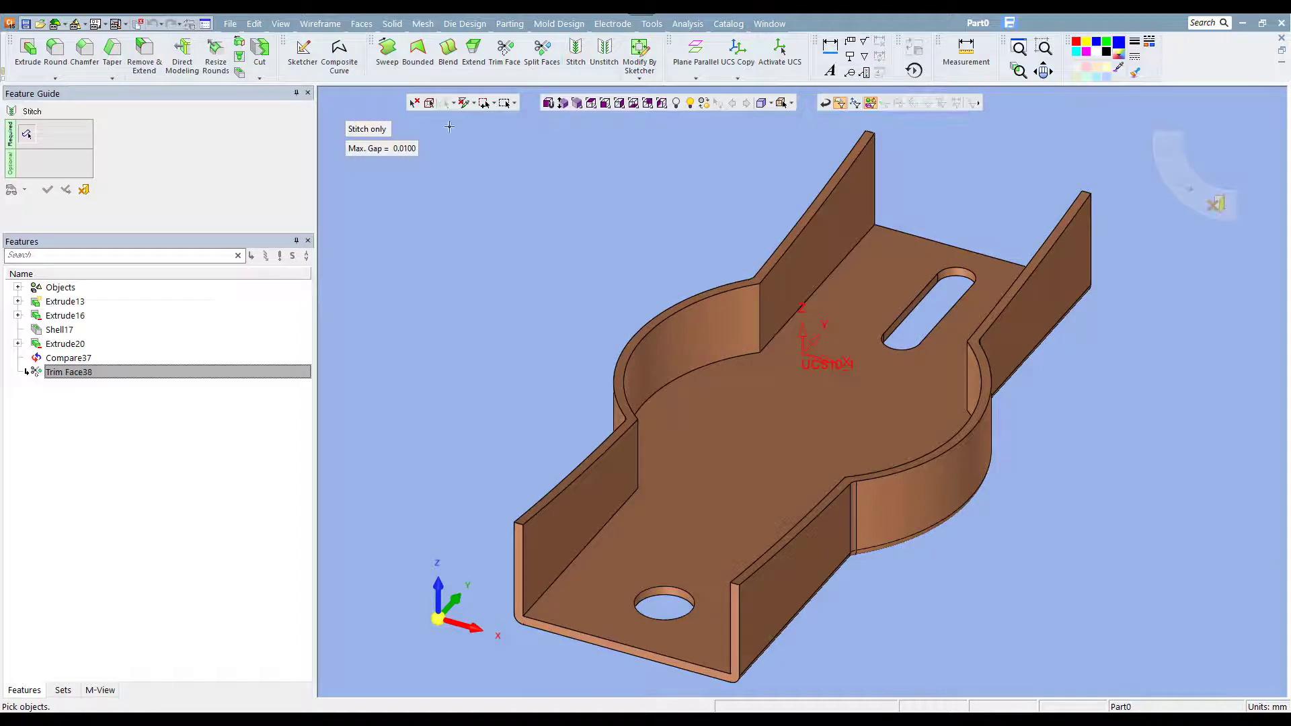
Step: Stitch the model into Stitch39, then delete Compare37, Trim Face38 and Stitch39
click(429, 103)
middle_click(533, 196)
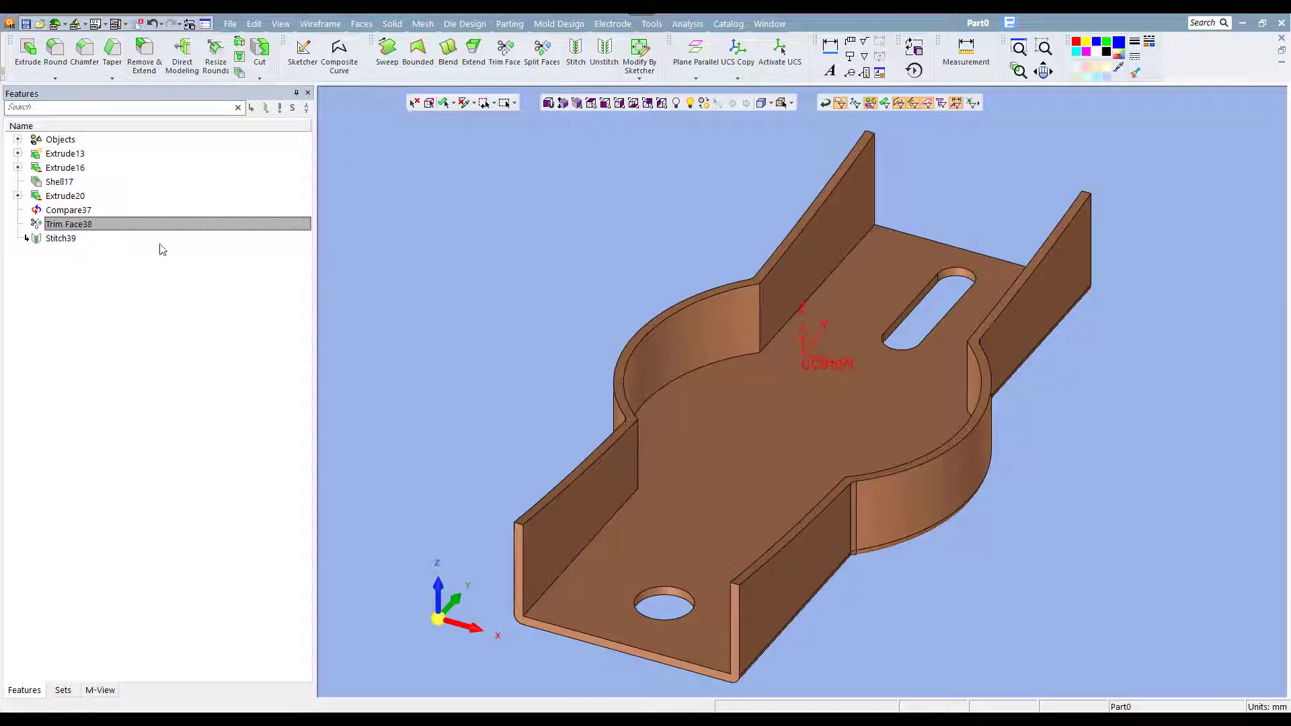
click(73, 212)
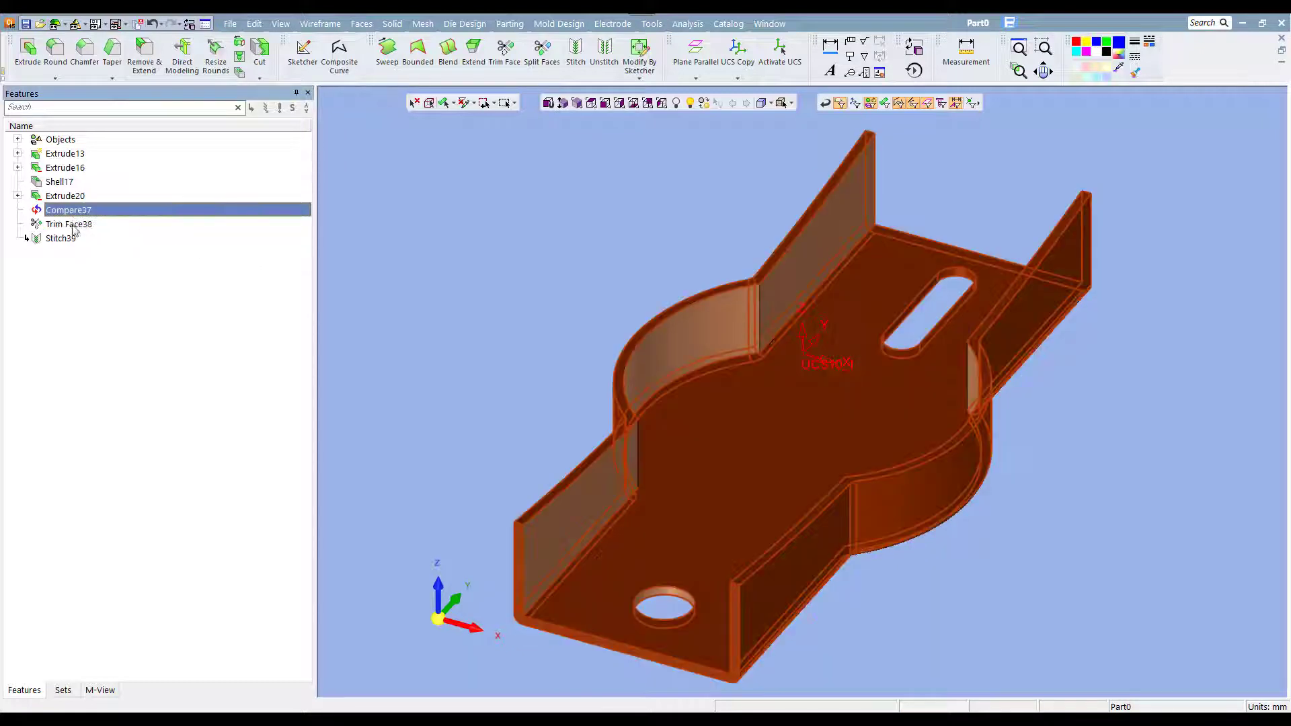
shift+click(71, 240)
right_click(72, 240)
click(121, 278)
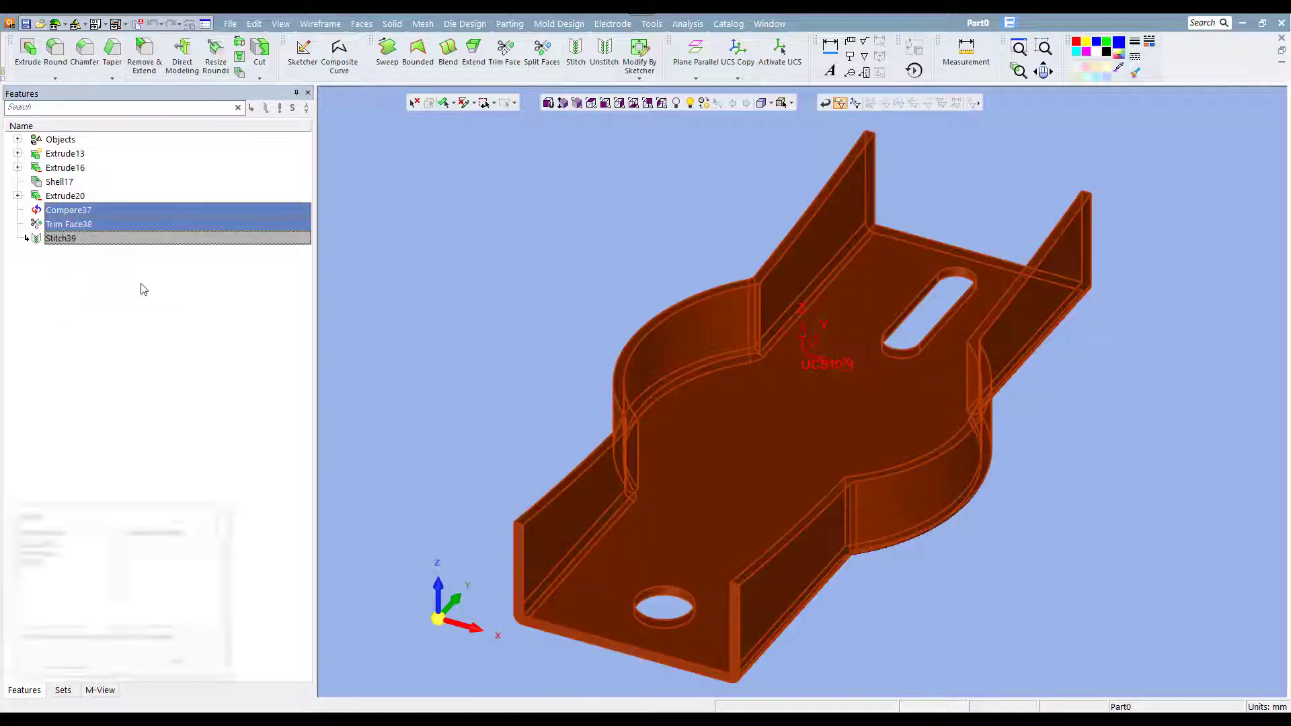
click(72, 664)
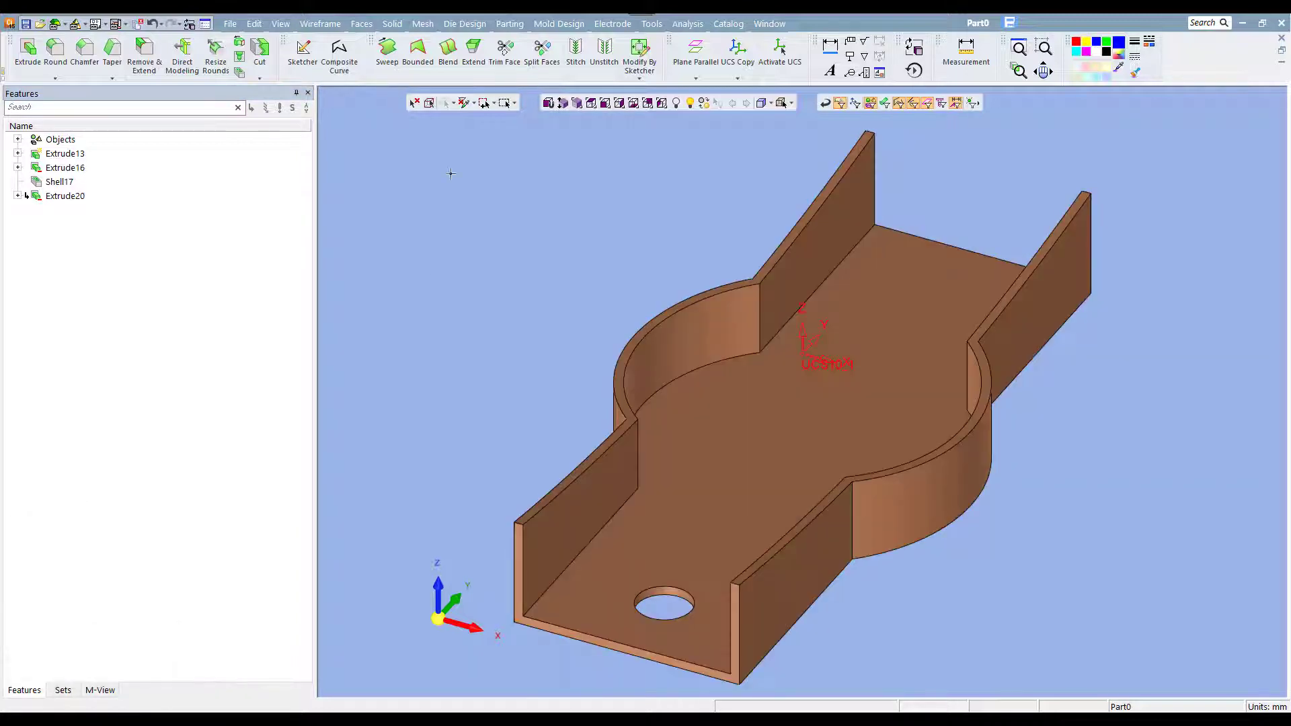
click(652, 24)
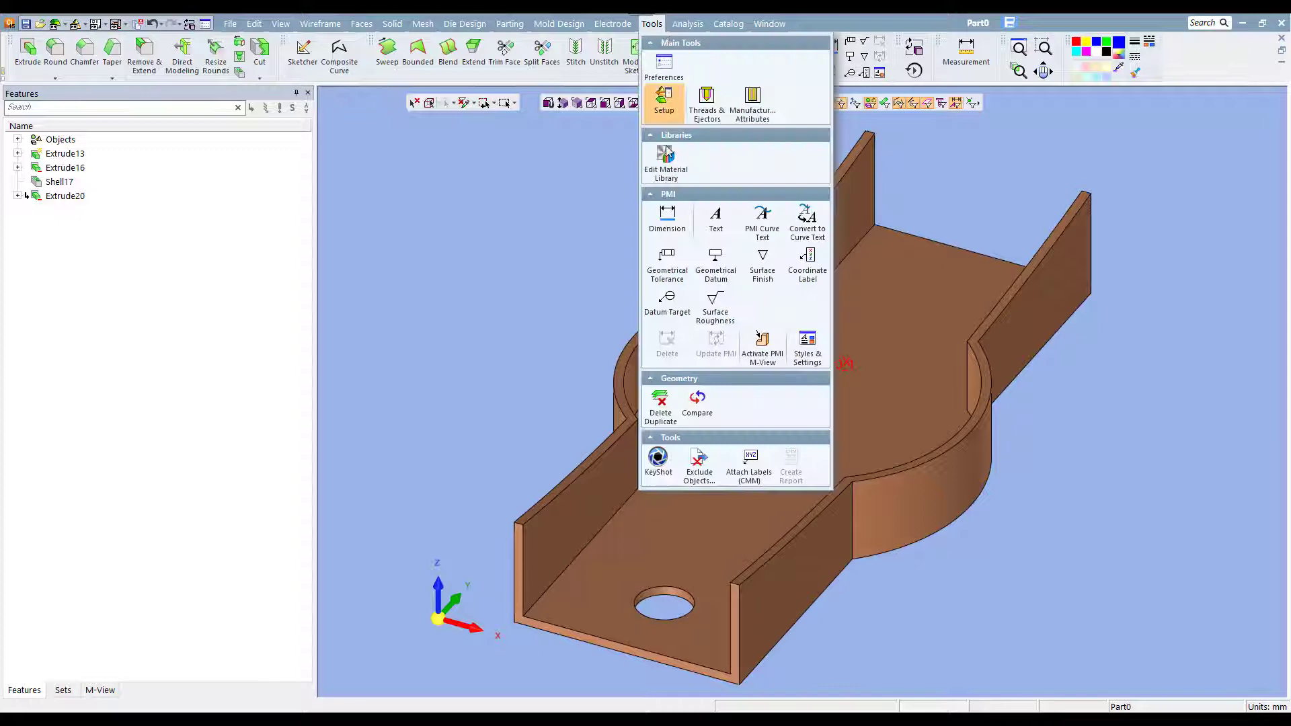
Step: Compare the bracket against Part1.elt at 0.1000 tolerance, marking the slot new and the hole old
click(697, 400)
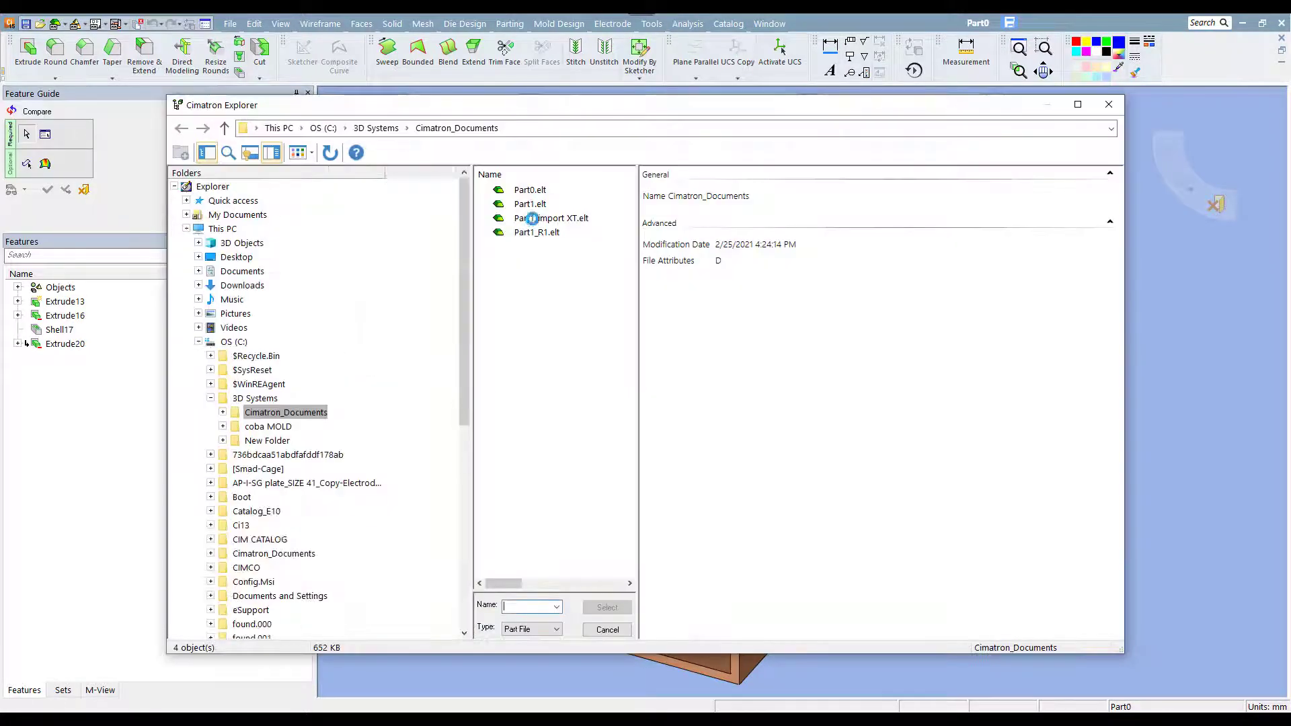
click(531, 204)
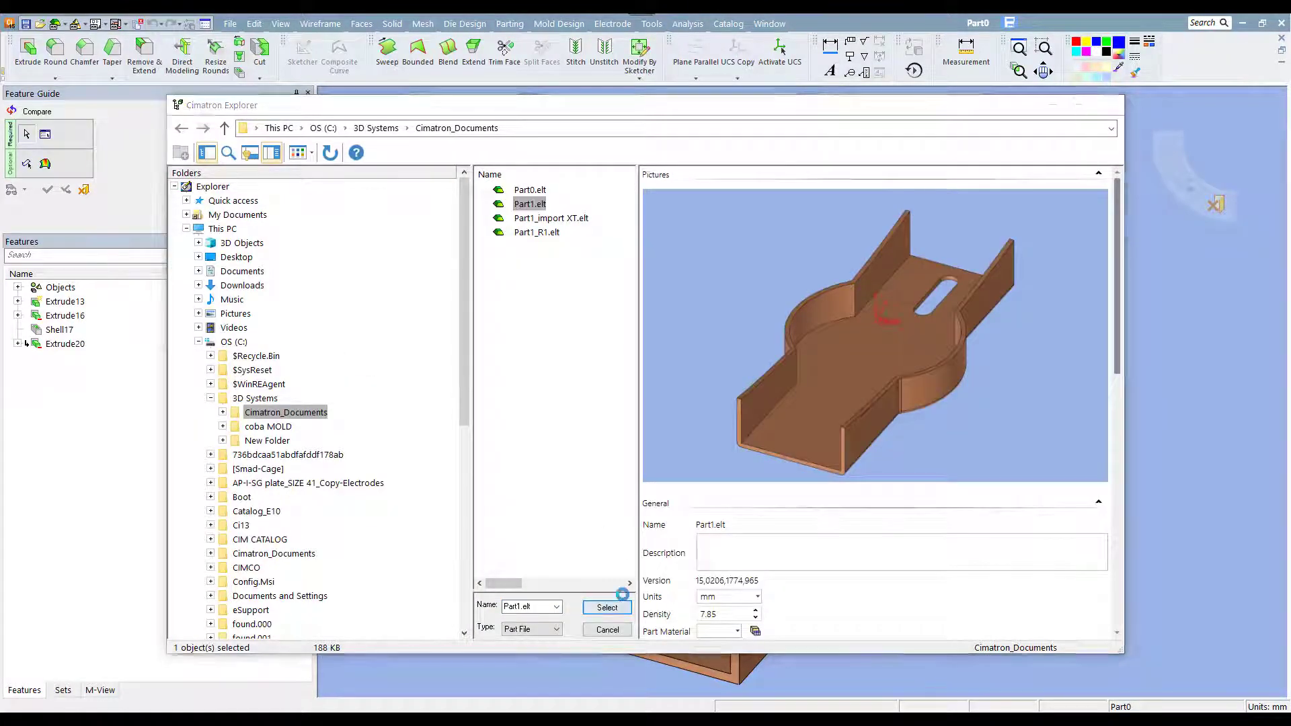
click(607, 607)
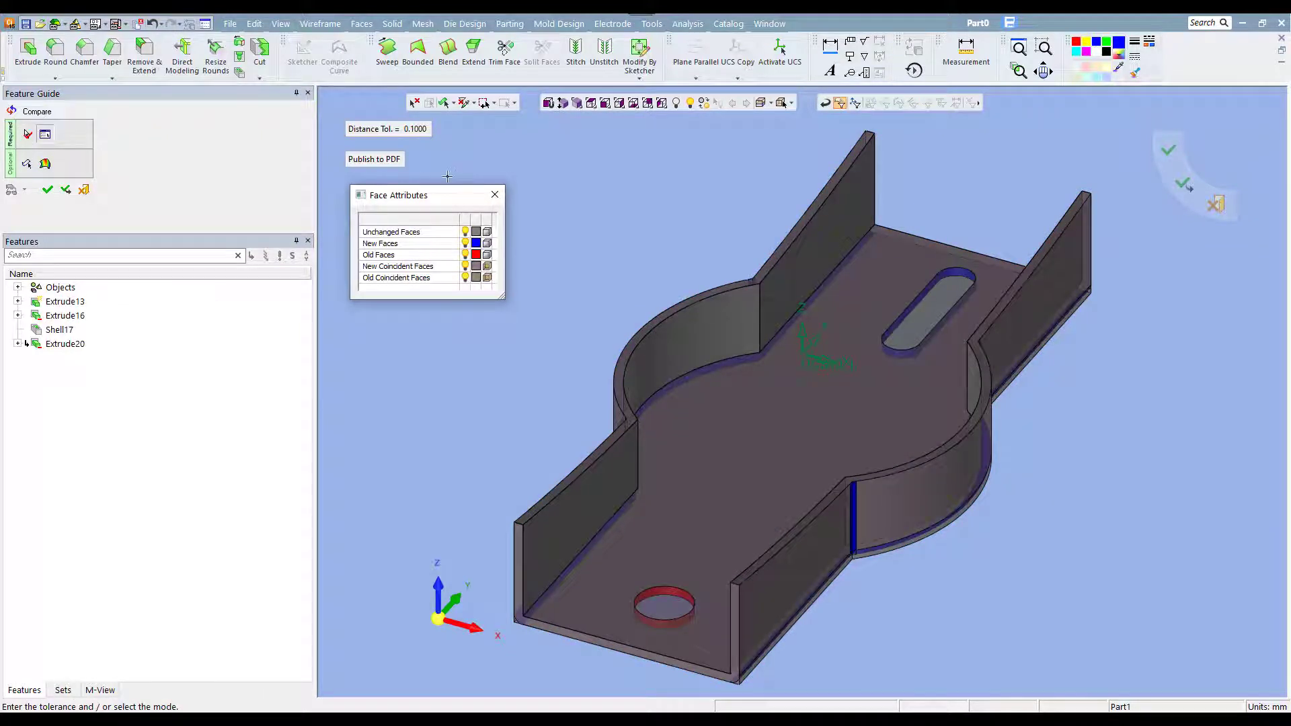
Step: Publish the comparison to Part0-Part1.pdf using the Compare template
click(395, 162)
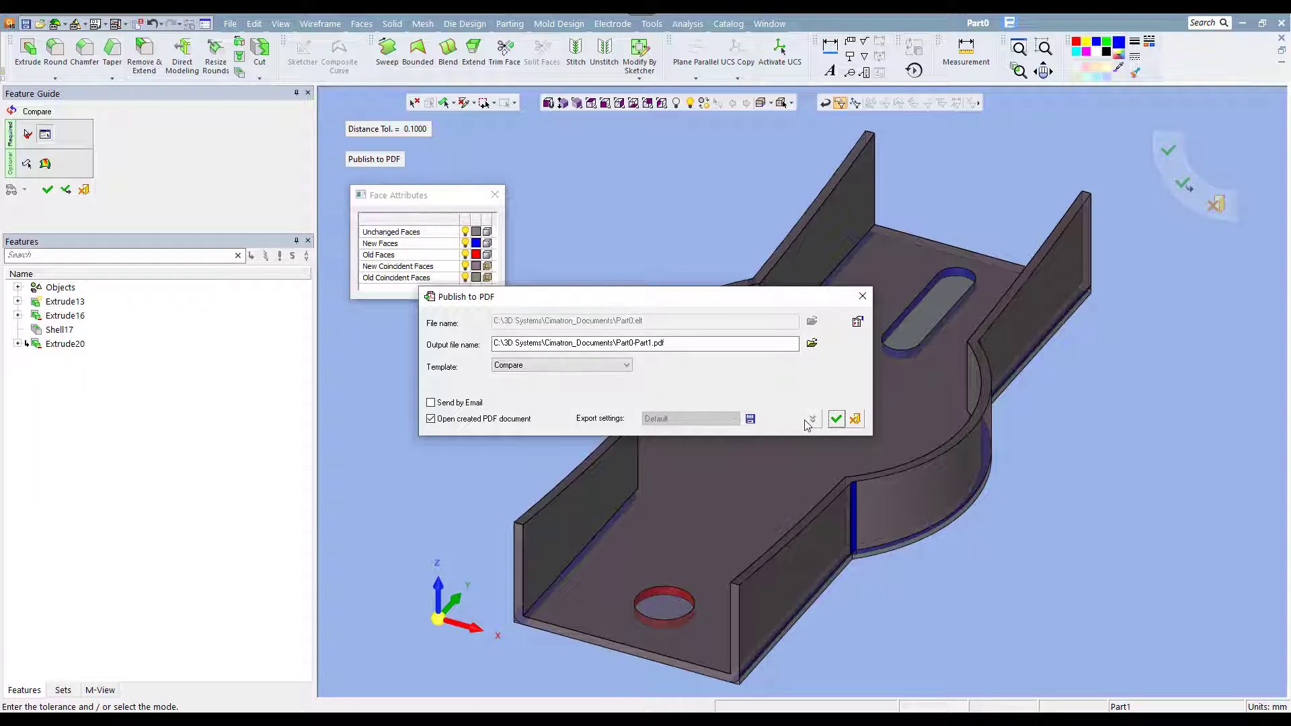
click(835, 419)
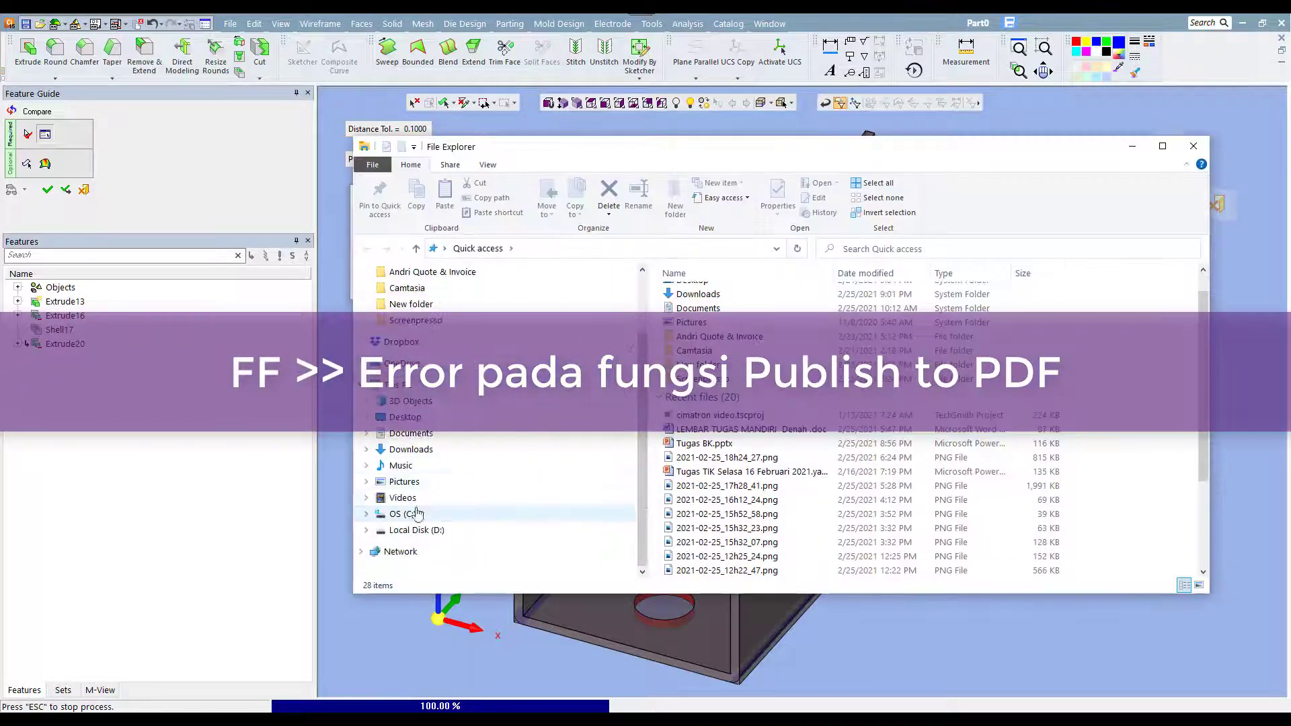
Step: Browse drive C to the Cimatron_Documents folder to find the published PDF
click(417, 514)
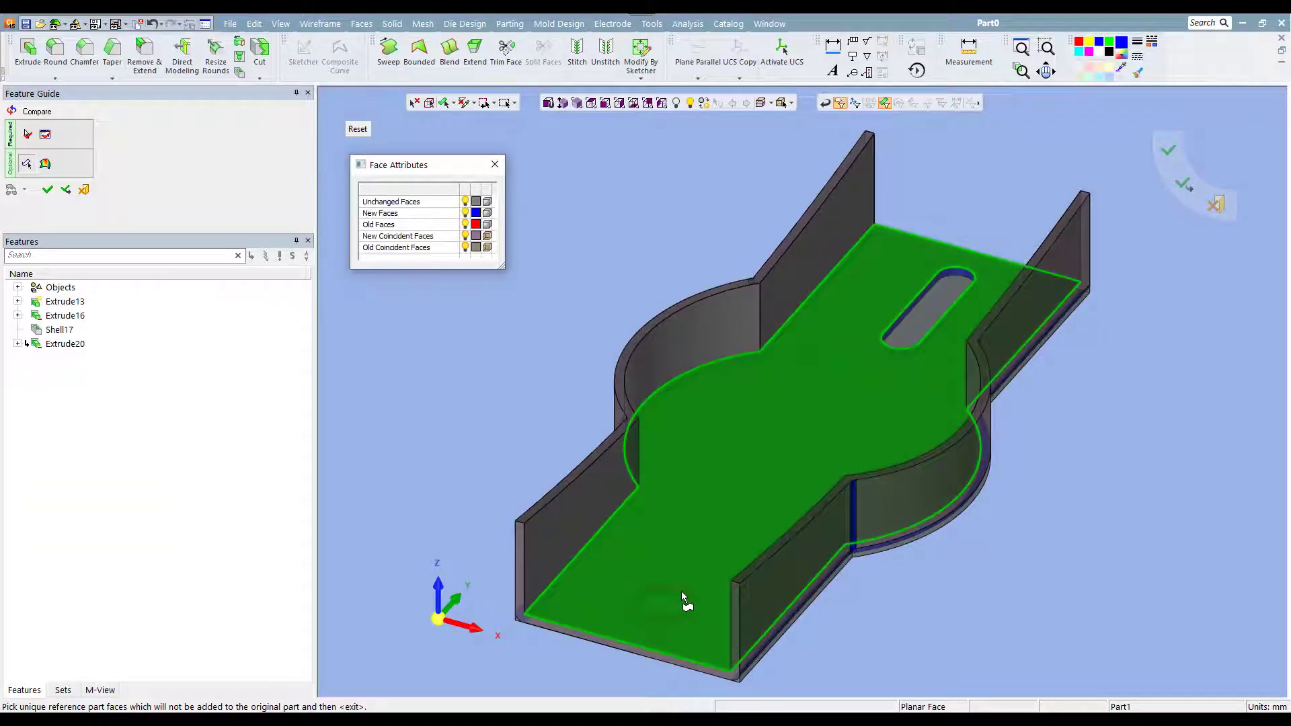
Step: Pick the bracket floor as a unique reference part face
click(681, 591)
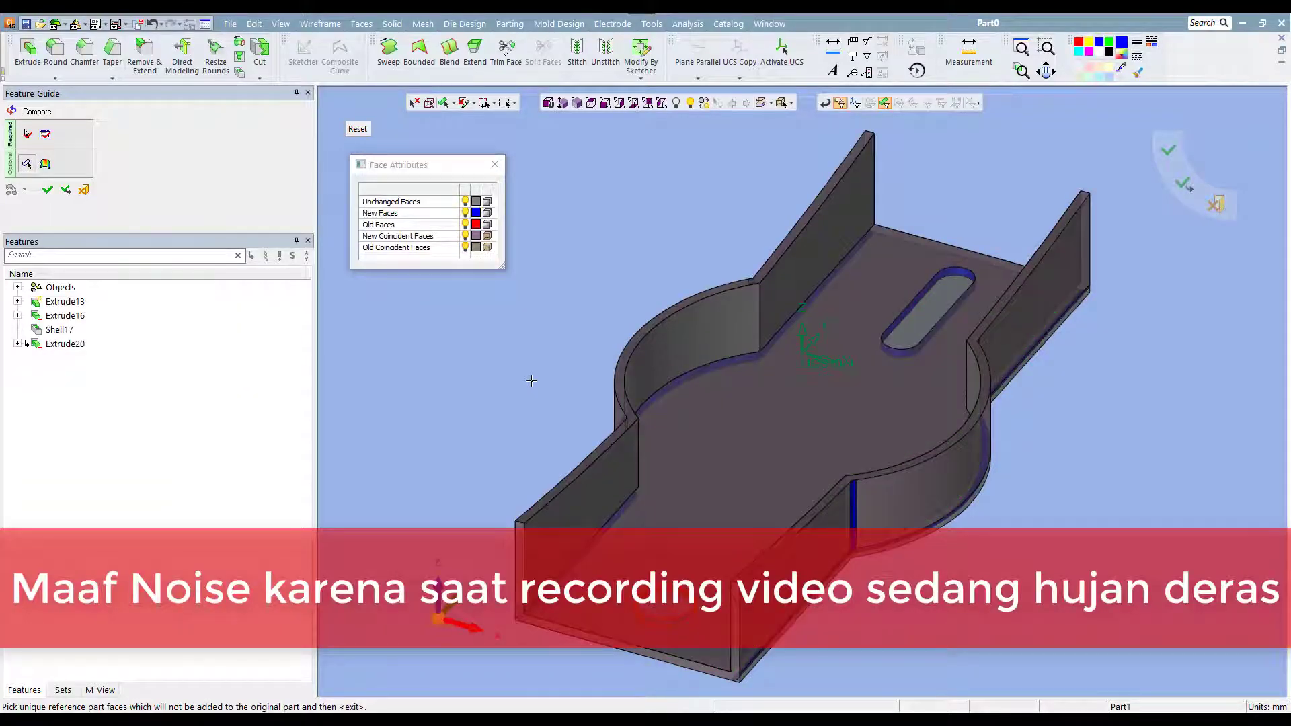
Step: Run the deviation map analysis on both sets, then cancel the comparison without adding a feature
click(45, 164)
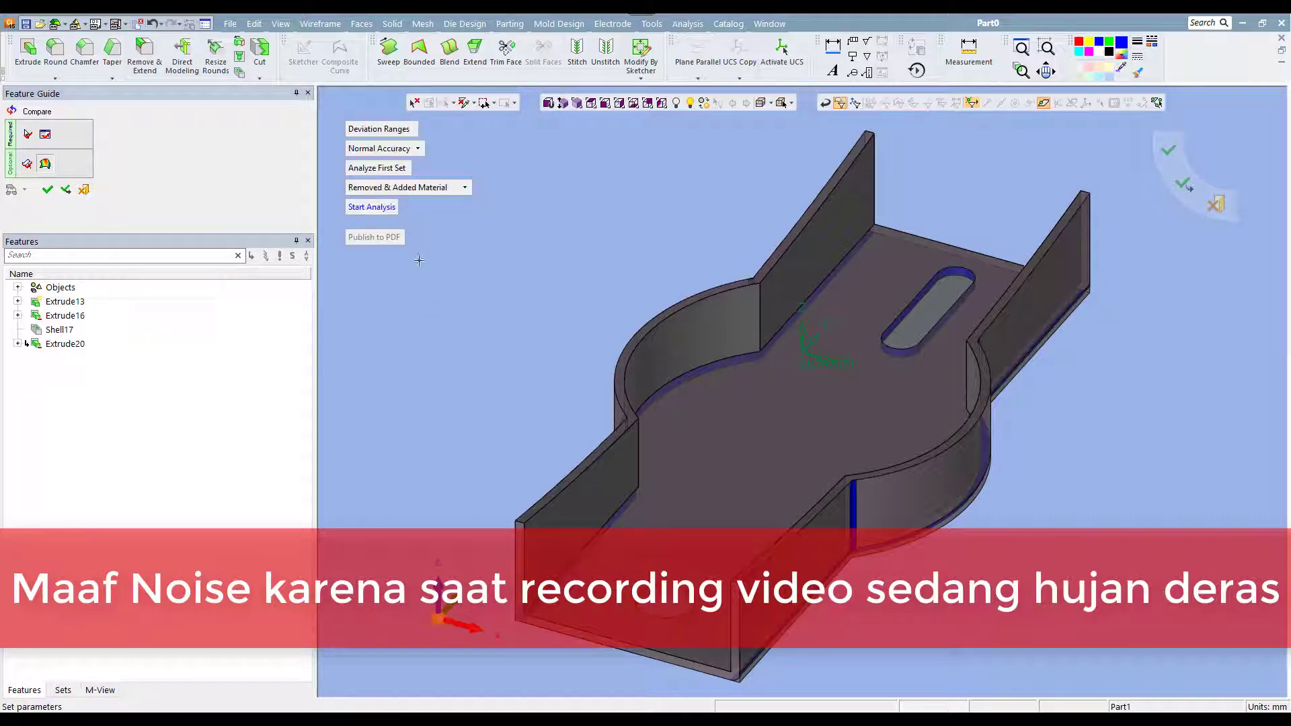
click(372, 206)
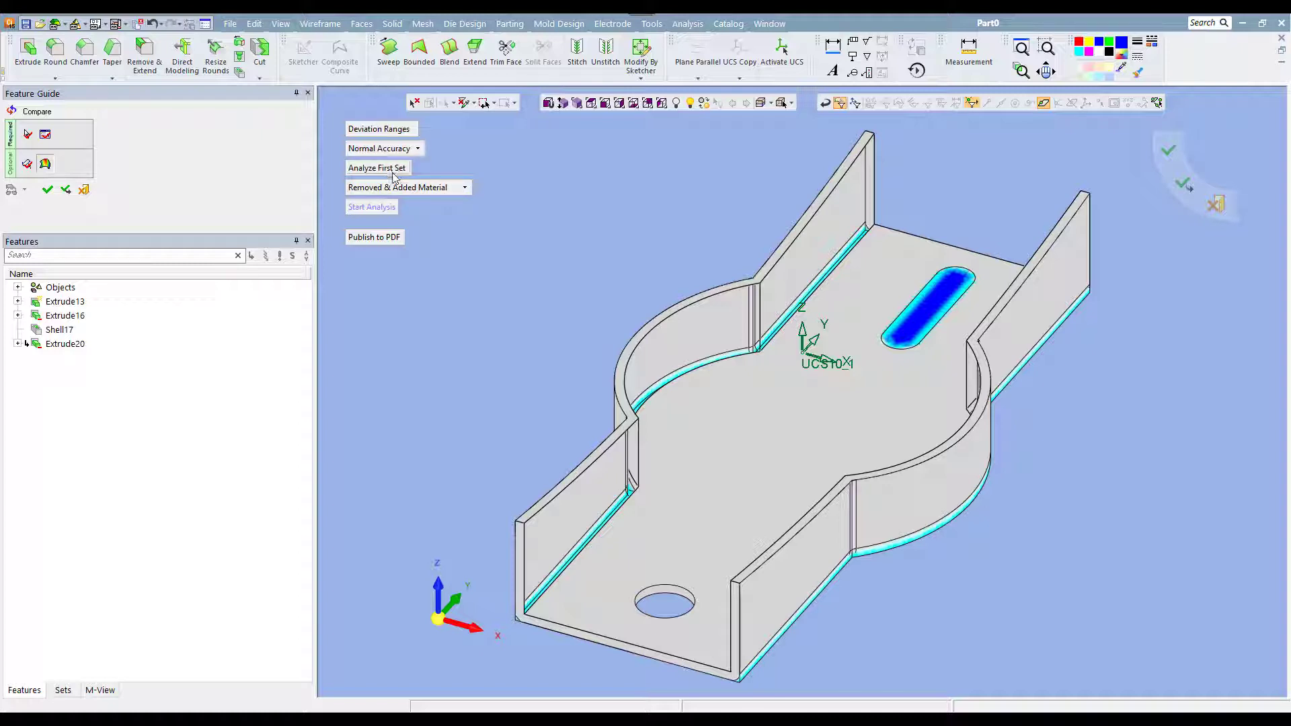
click(395, 174)
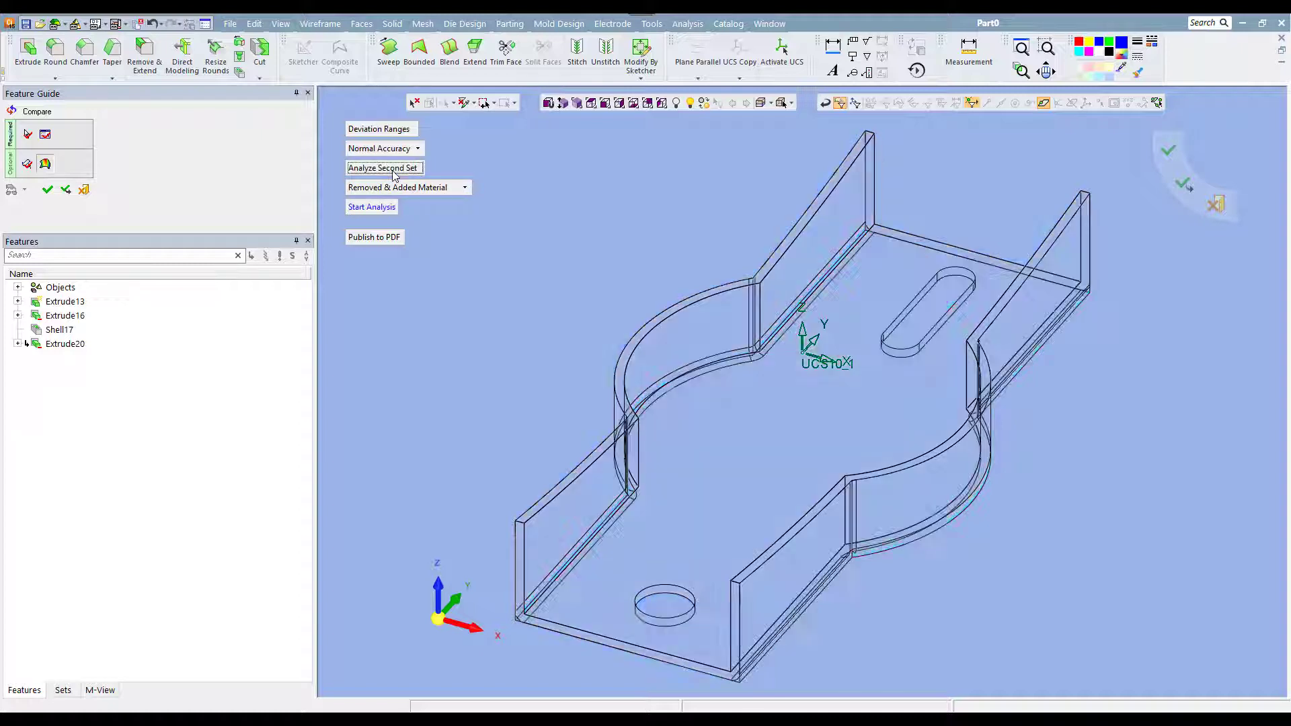
click(374, 208)
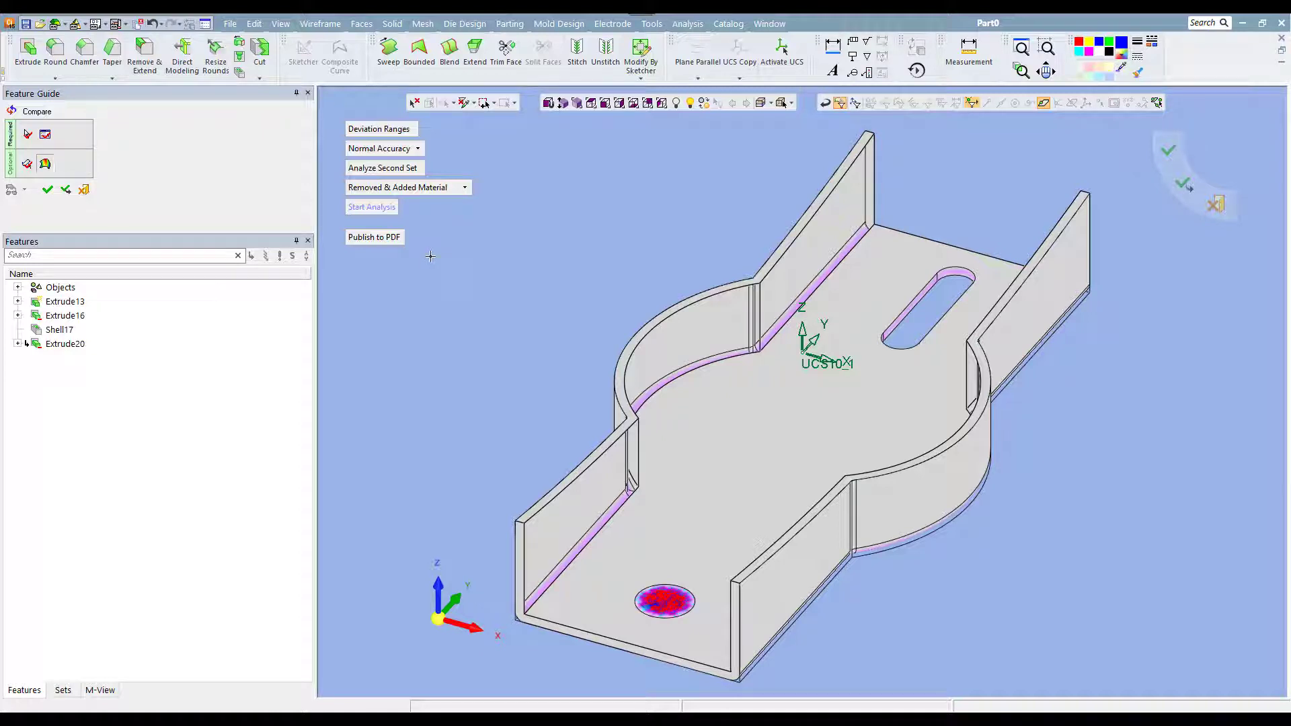
click(397, 168)
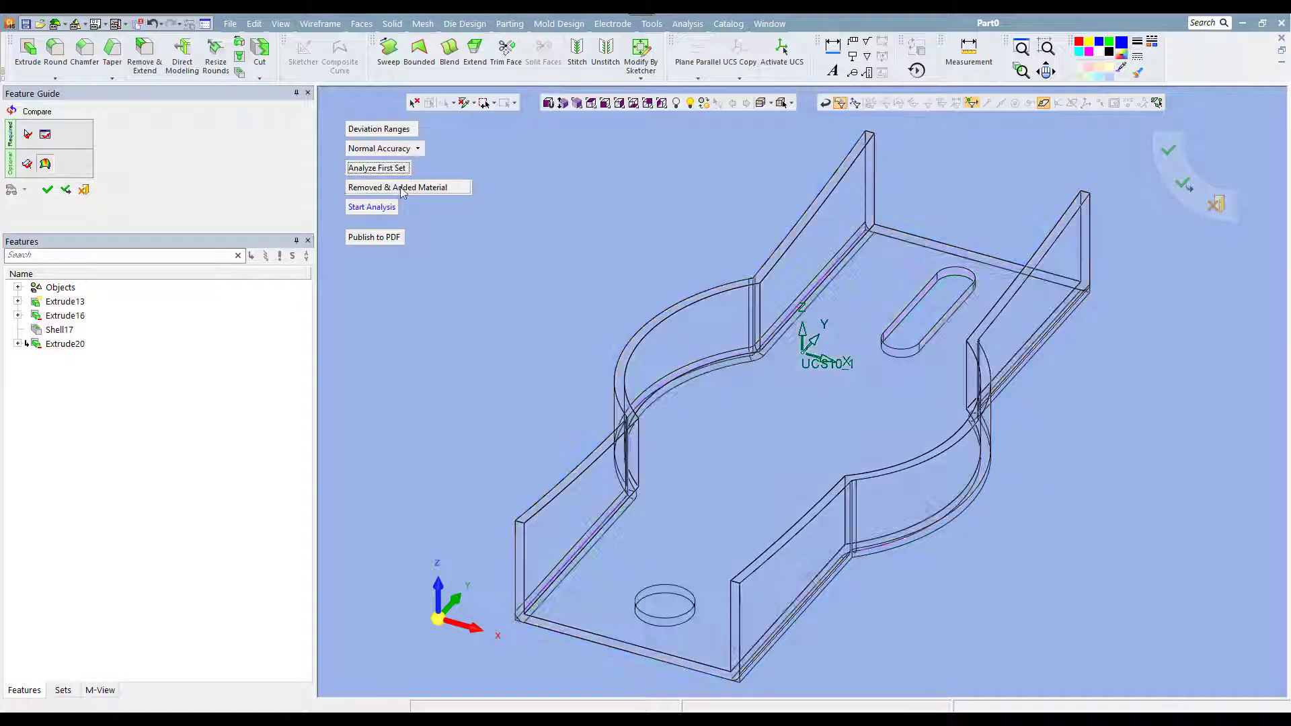
click(372, 207)
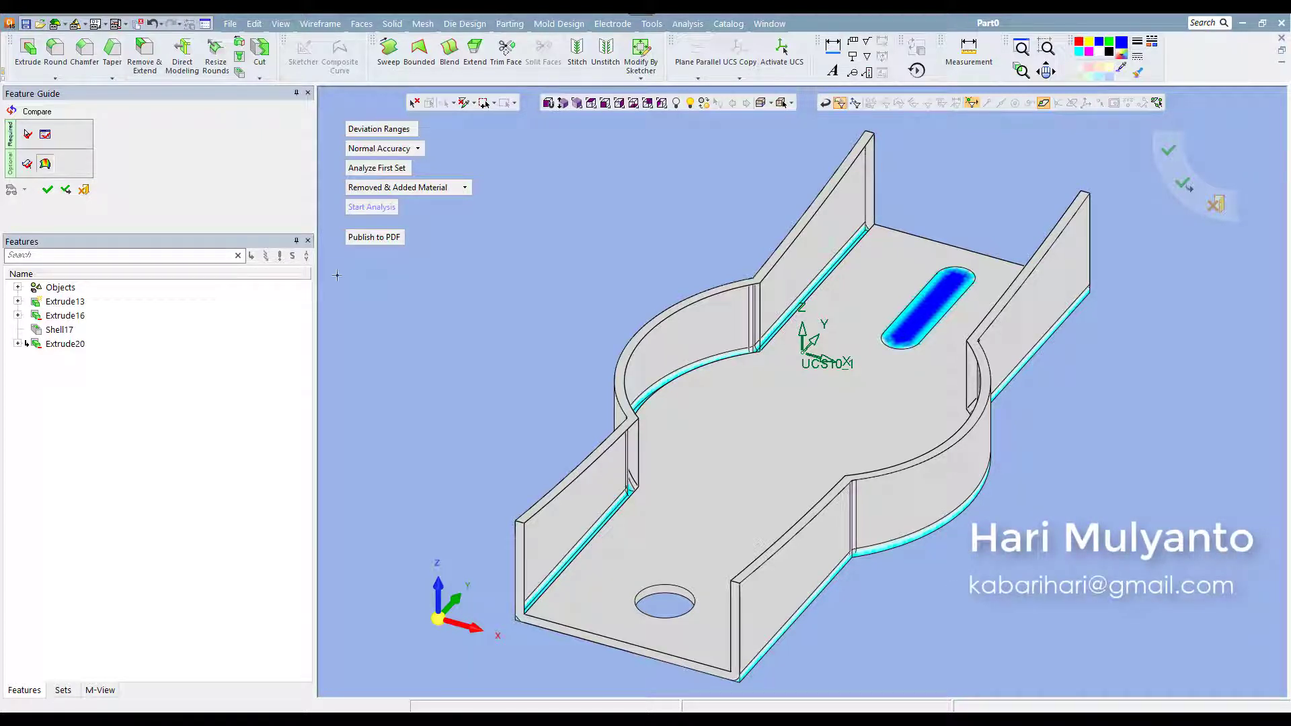
click(84, 189)
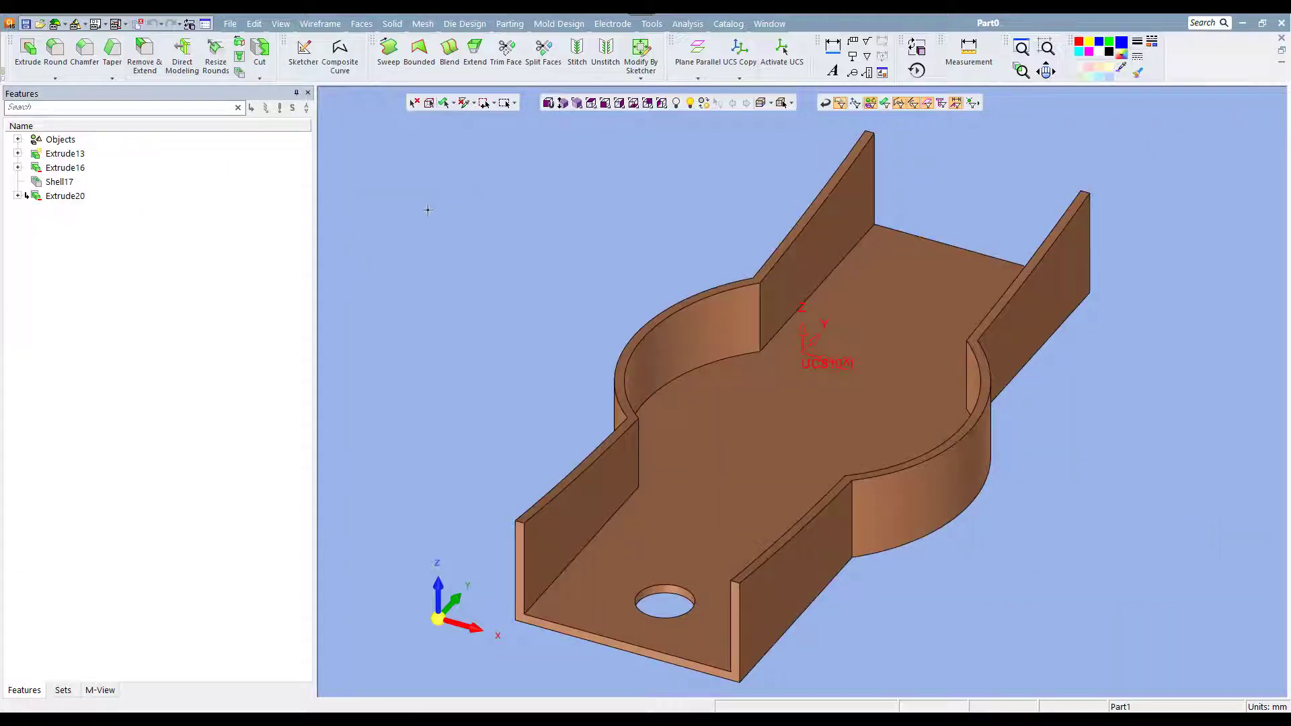
Step: Preview Part1_import XT.elt without opening it, then start a new Compare to bring up the part browser
click(231, 25)
key(Escape)
key(ctrl+o)
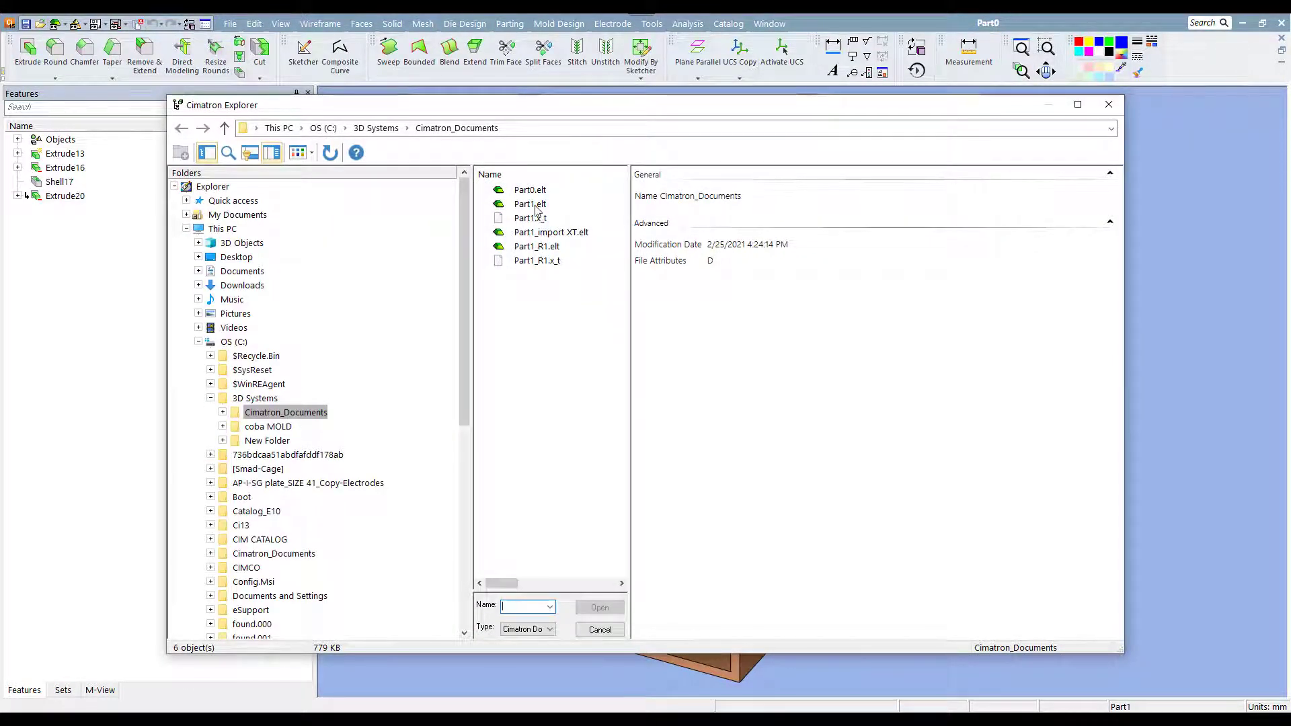
click(545, 234)
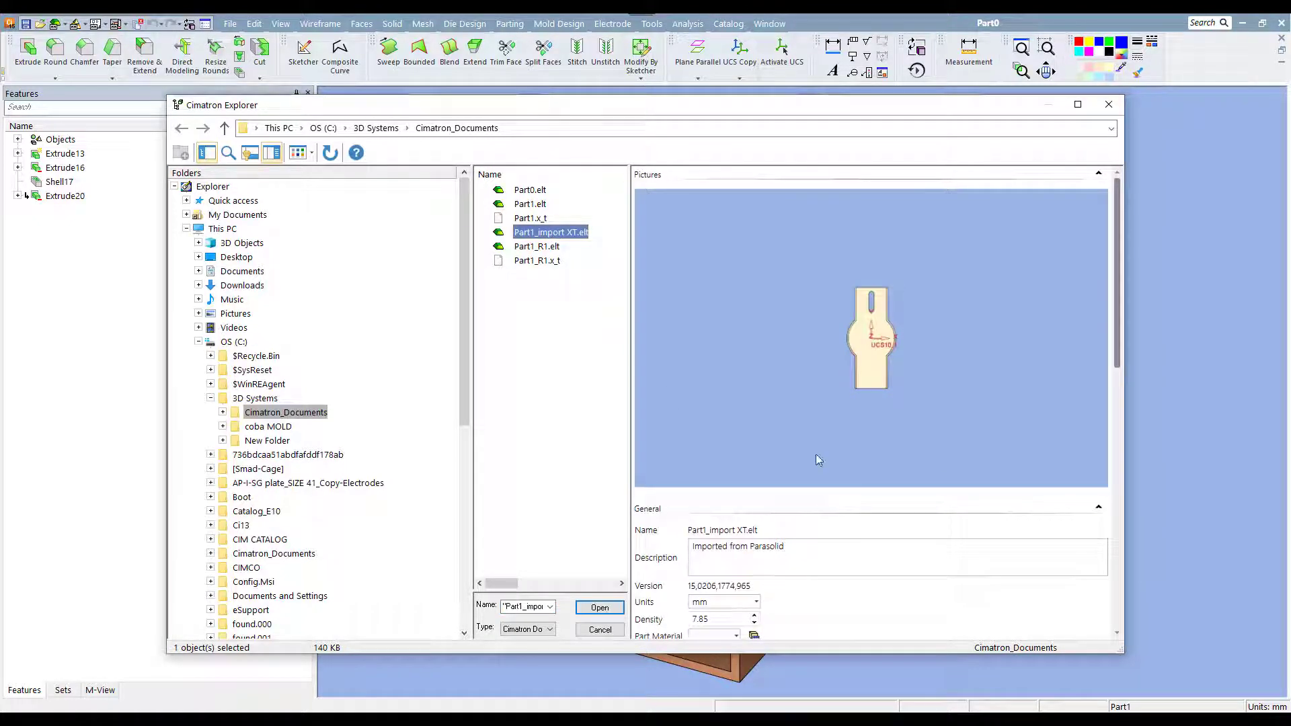
click(1109, 104)
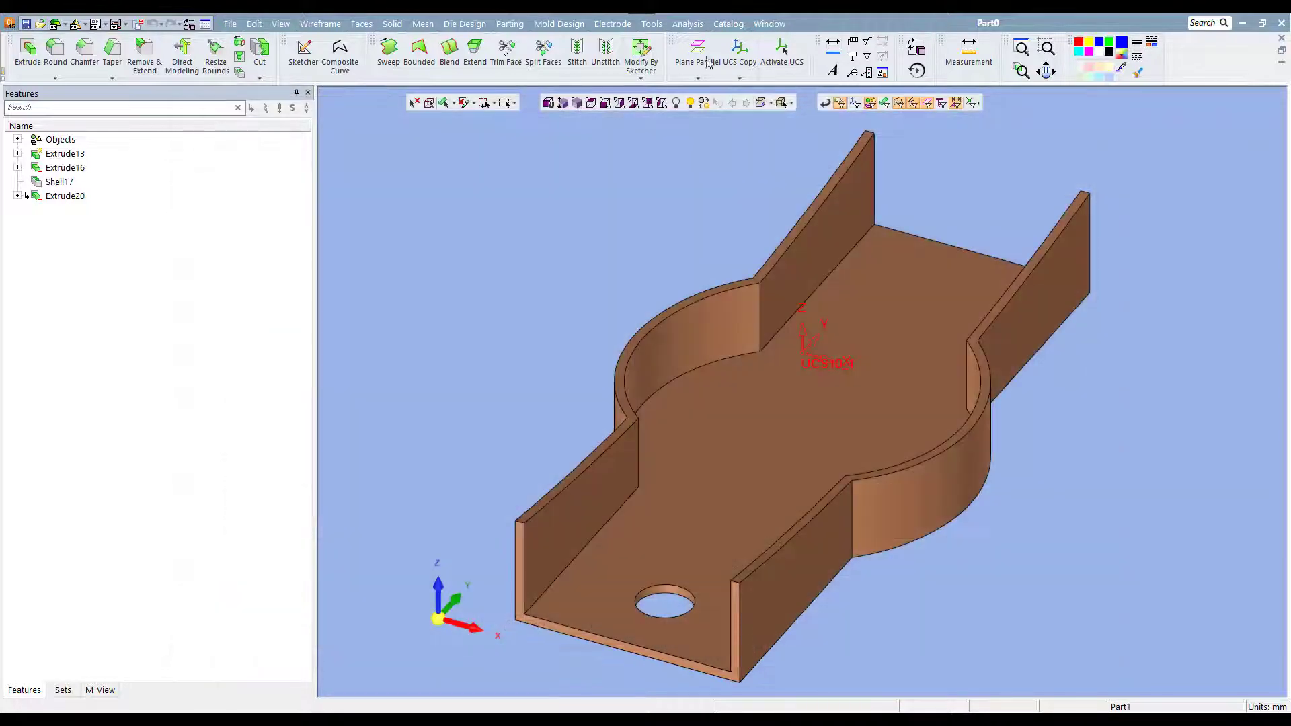
click(652, 23)
click(700, 410)
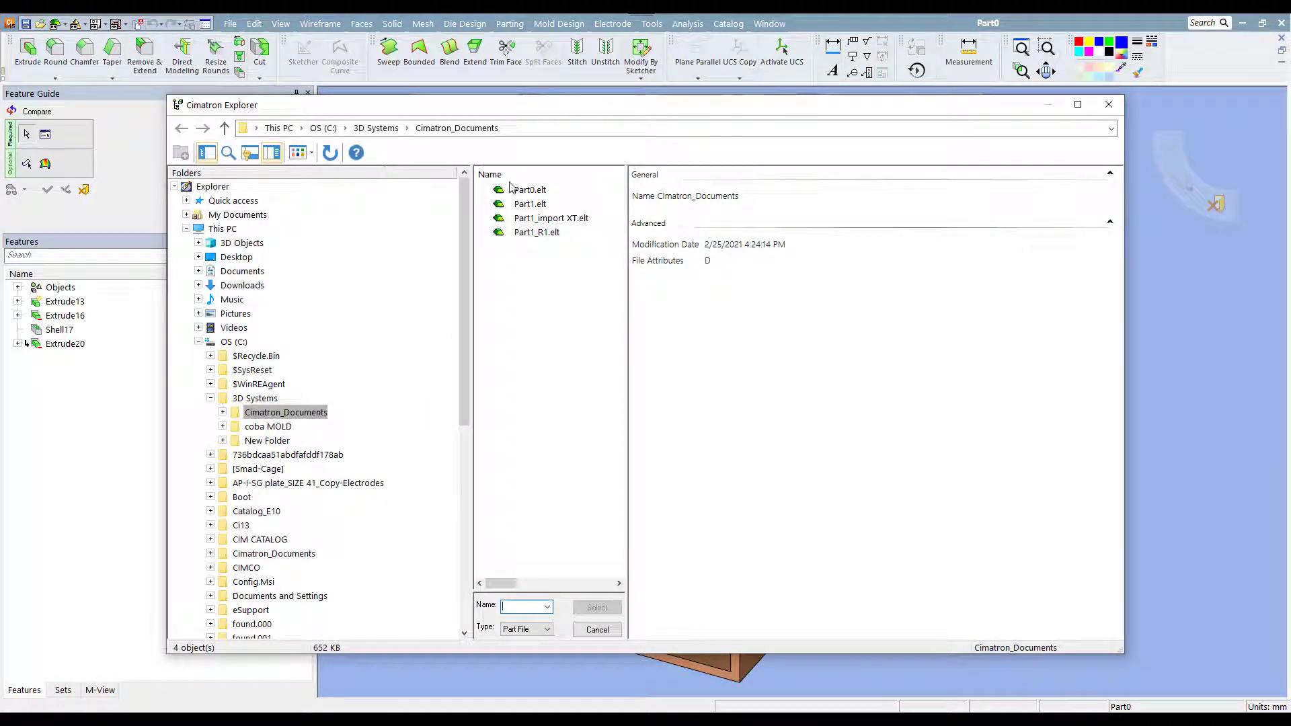
Step: Load Part1_import XT.elt as the comparison part at 0.1000 tolerance, showing the hole as old
click(530, 205)
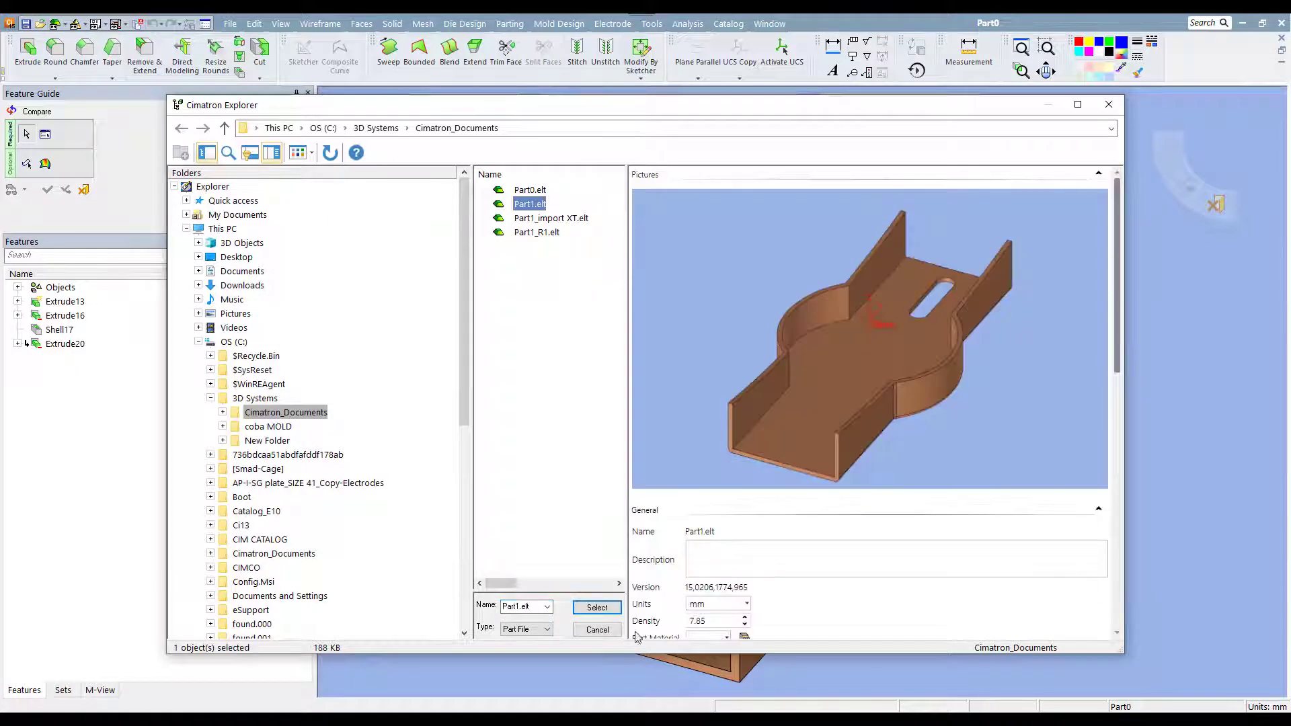
scroll(769, 554, down, 2)
scroll(790, 426, up, 2)
scroll(810, 536, down, 2)
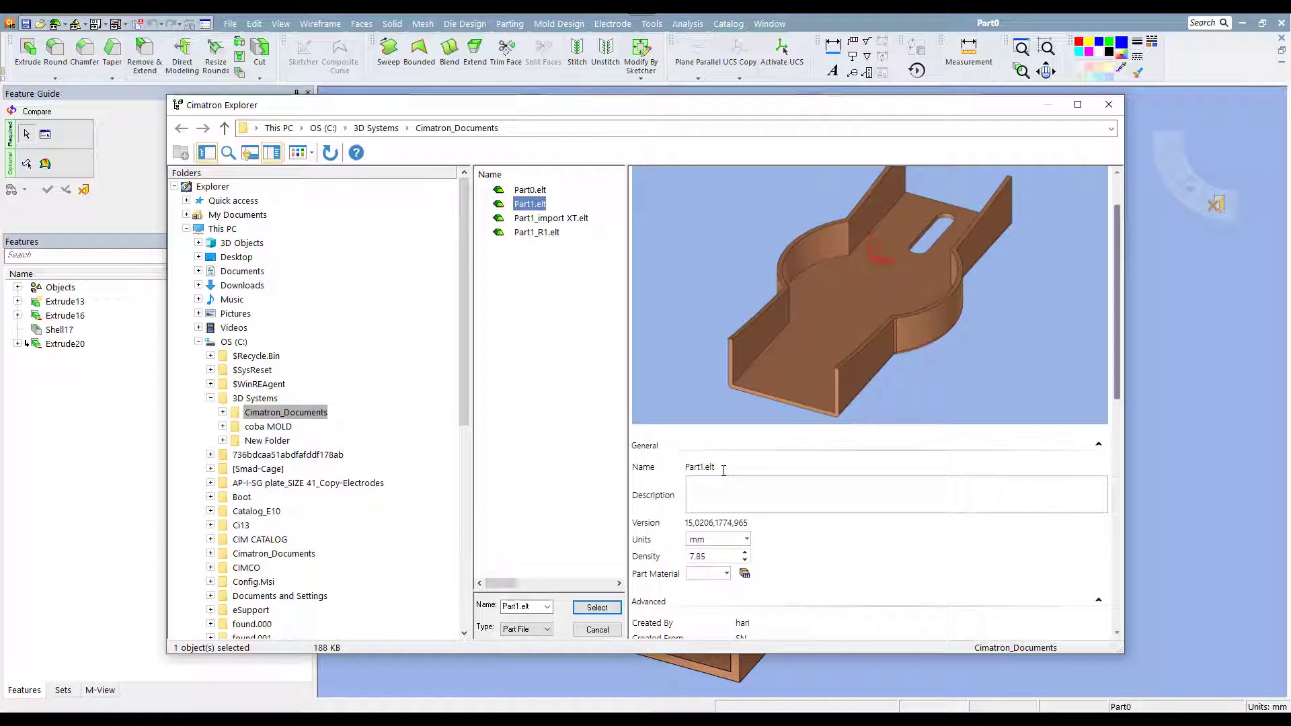
click(546, 220)
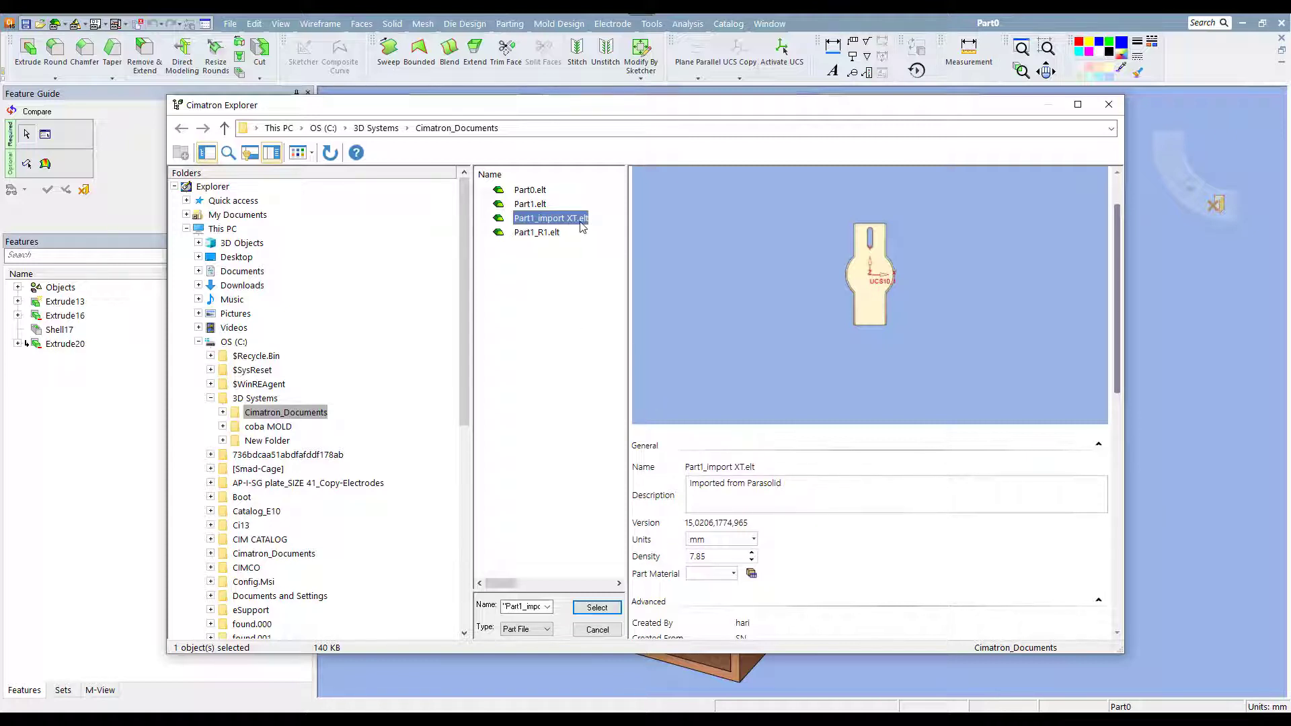
click(598, 608)
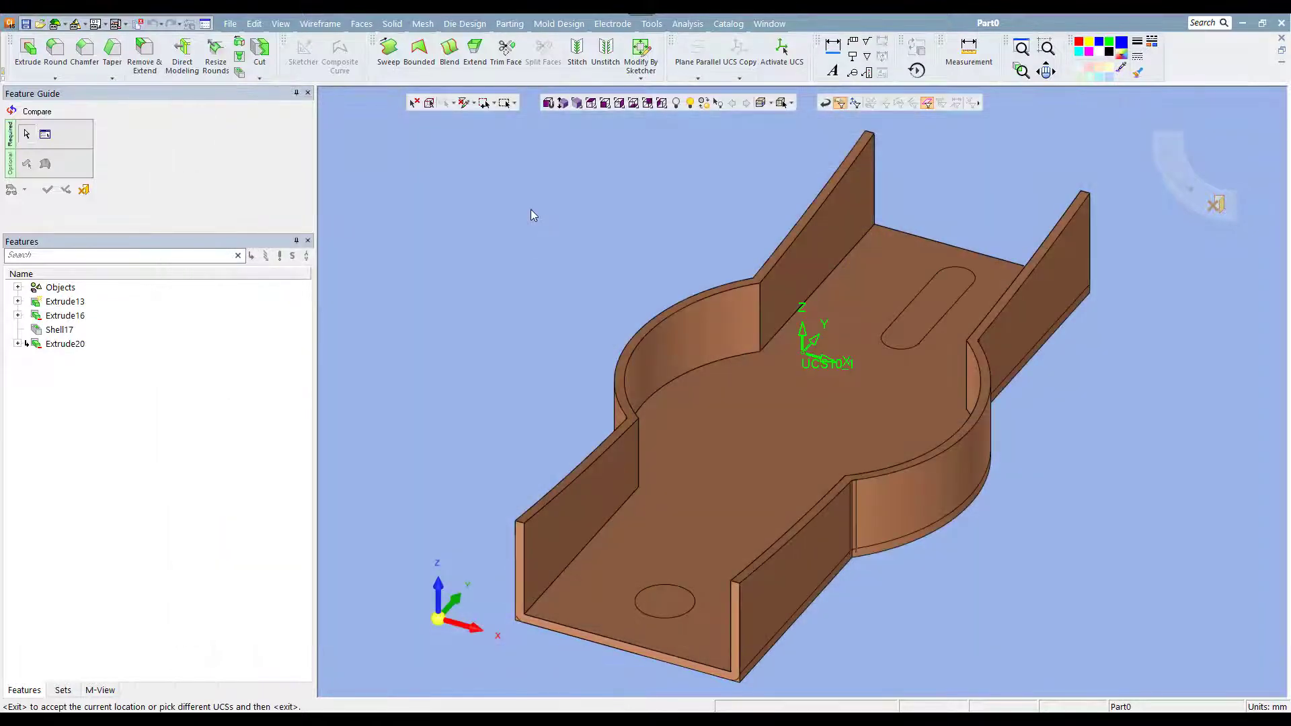
Step: Apply the comparison as Compare33, orbit to inspect the slot and floor, then undo it
right_click(588, 284)
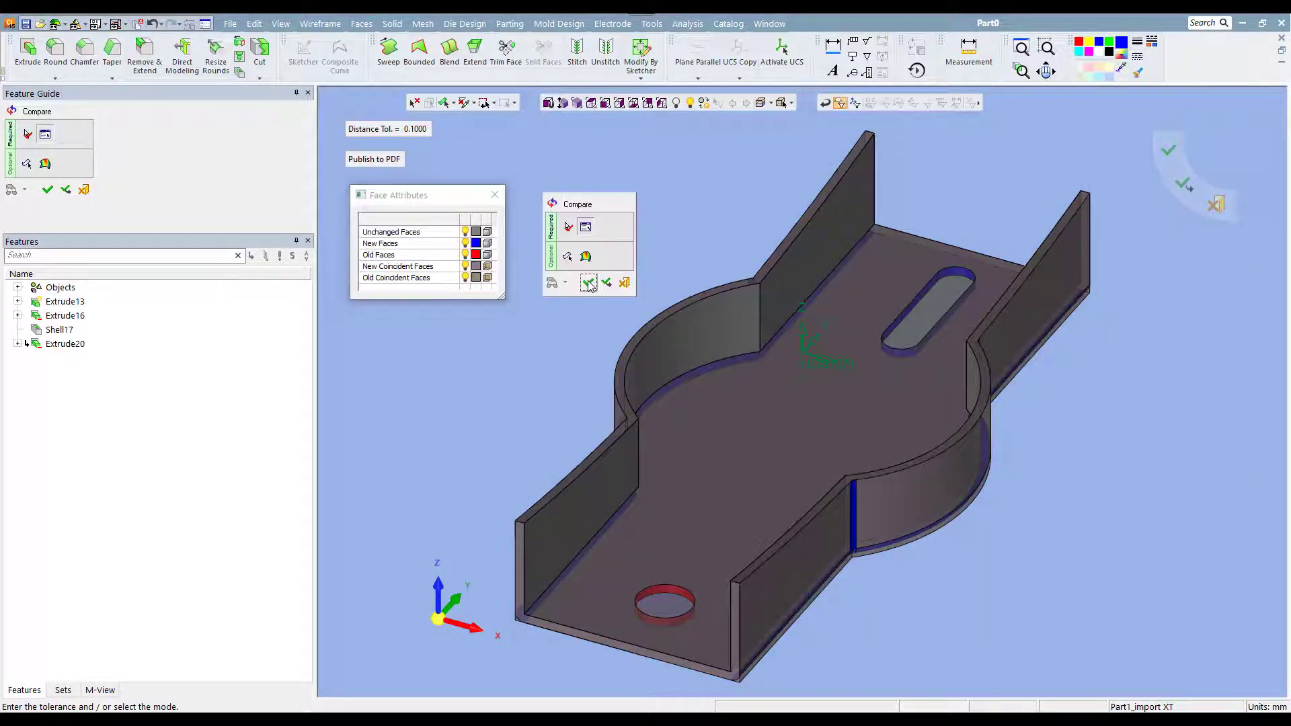
click(588, 283)
mouse_move(588, 283)
middle_down()
mouse_move(509, 160)
mouse_move(530, 317)
mouse_move(538, 220)
mouse_move(556, 236)
mouse_move(531, 275)
mouse_move(524, 208)
mouse_move(538, 240)
middle_up()
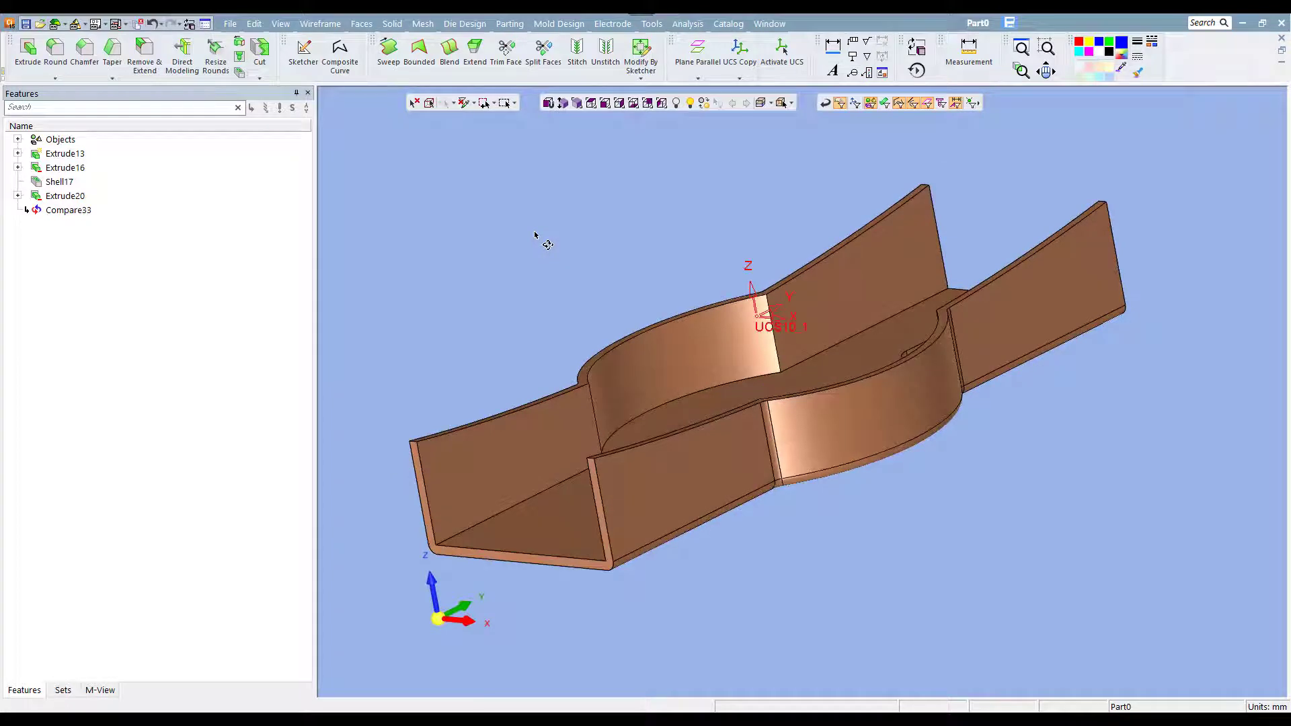
middle_drag(576, 100, 577, 144)
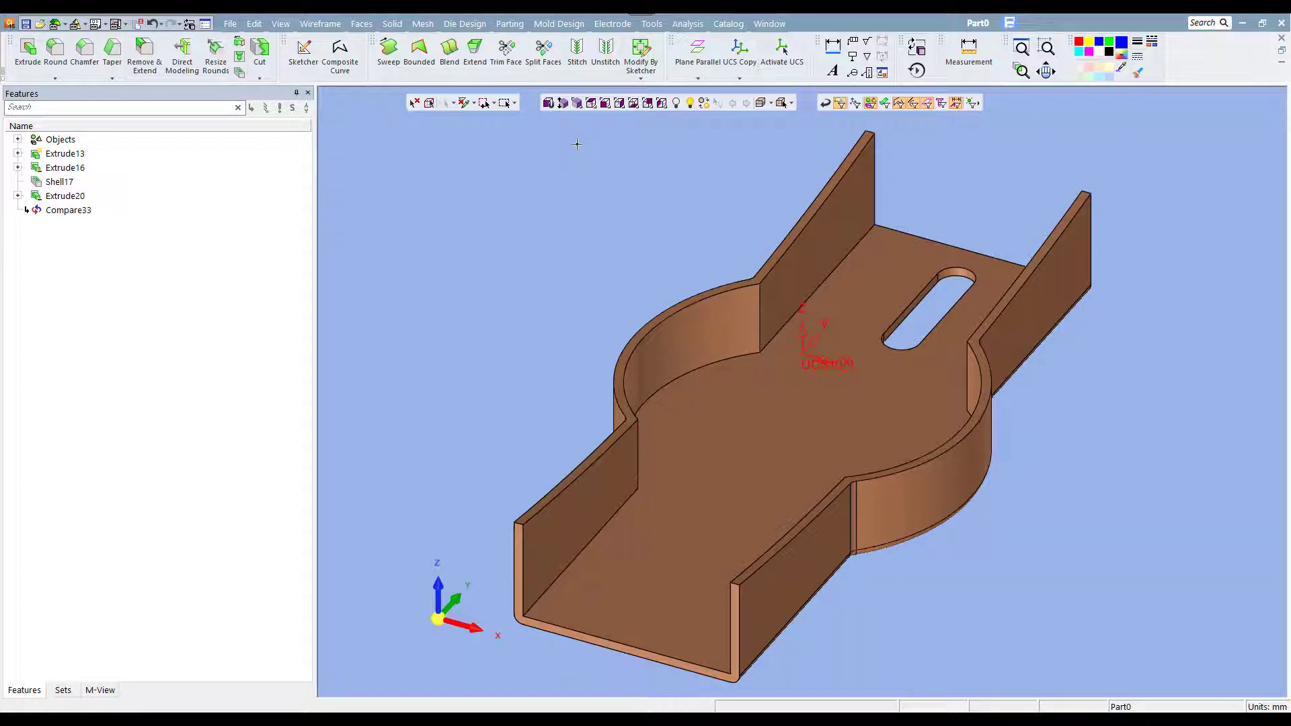
click(151, 27)
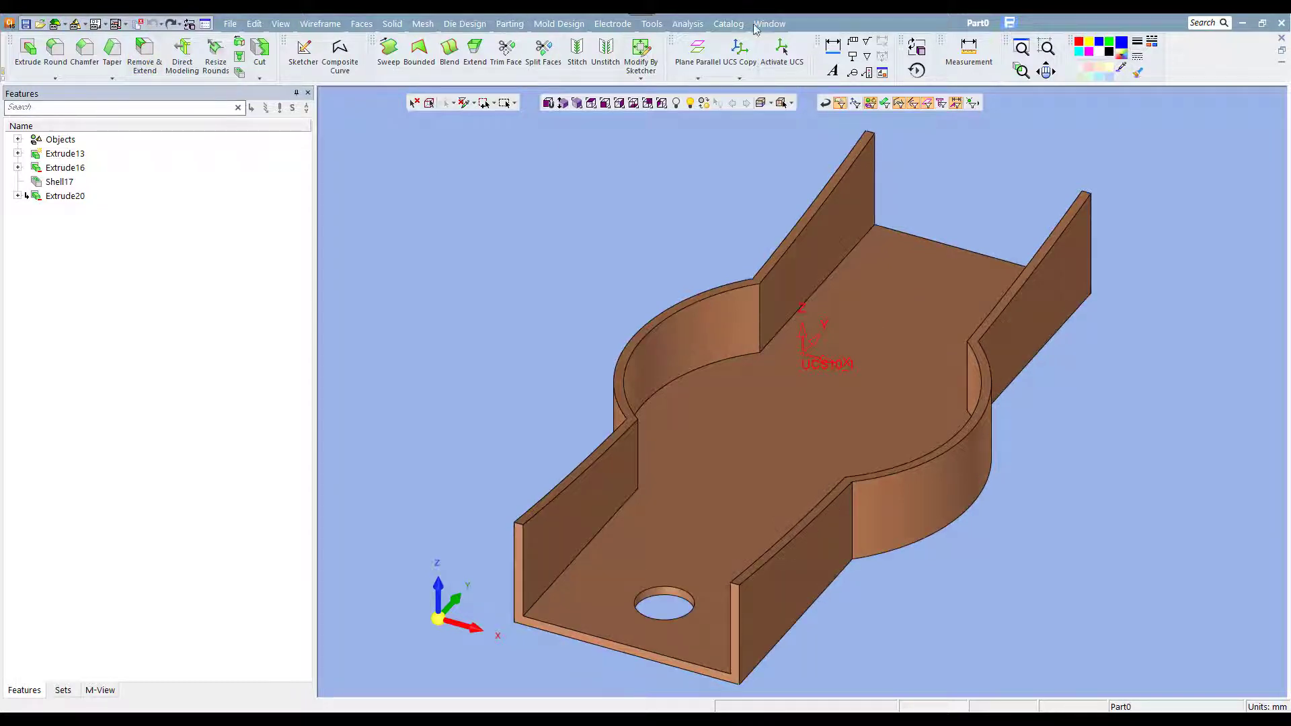
Step: Open Part1_R1.elt from Cimatron_Documents, moving the file browser aside to preview the model
click(687, 24)
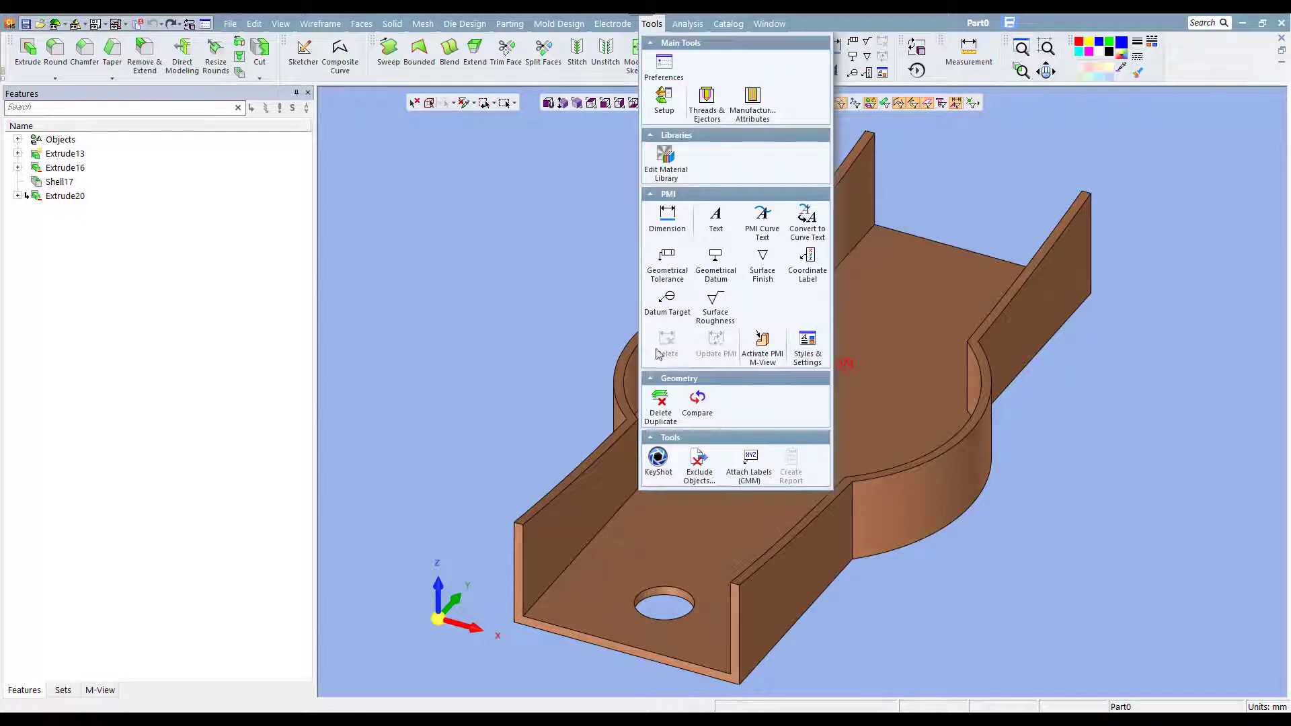
click(230, 23)
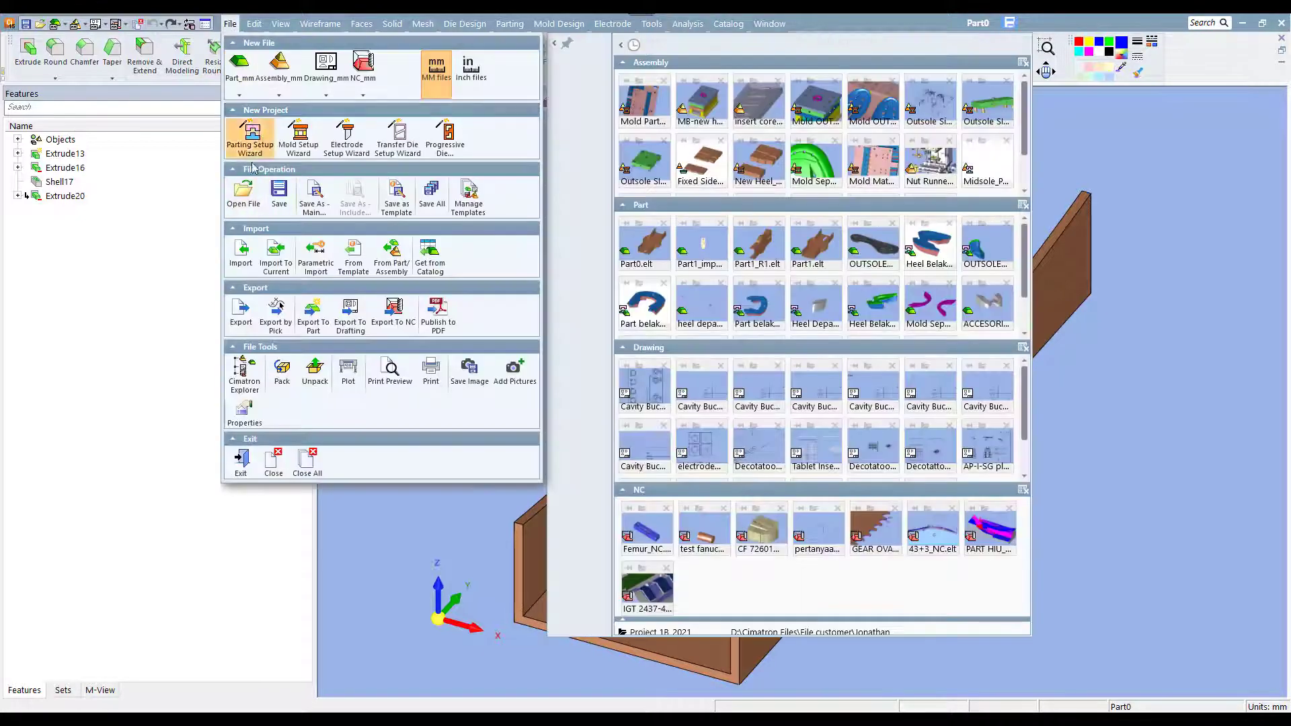
click(253, 190)
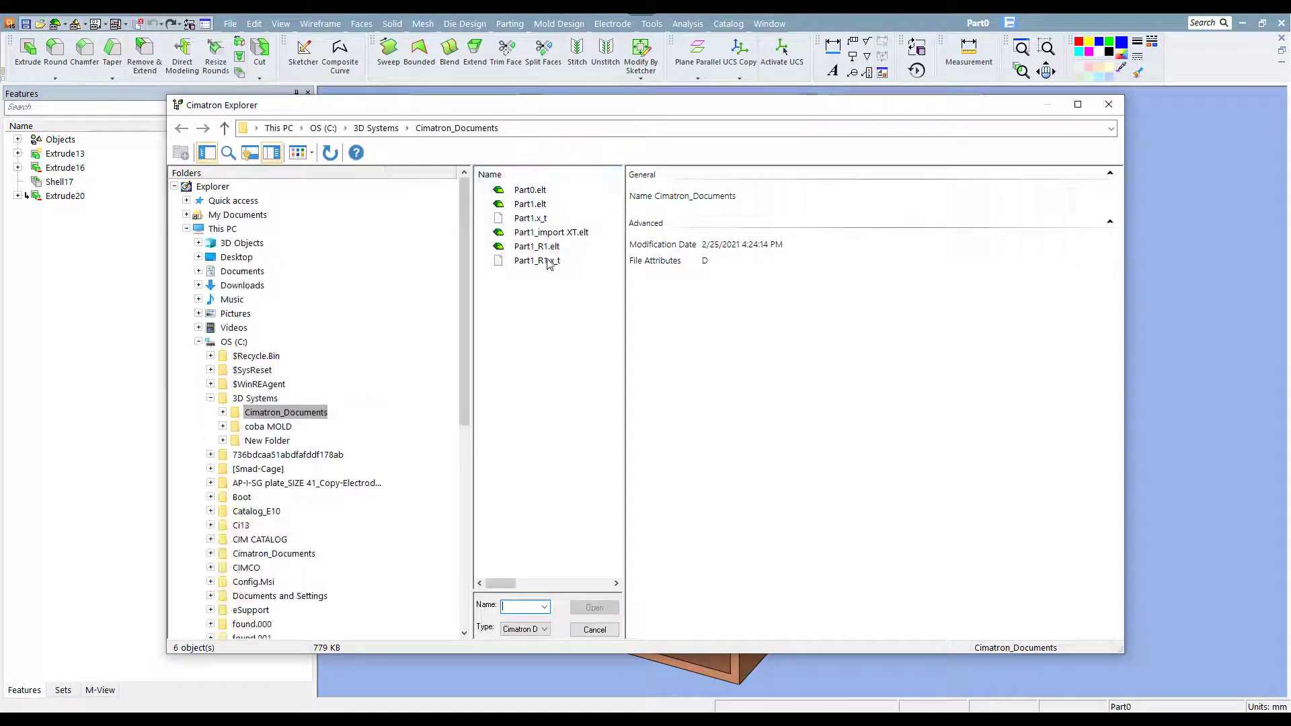
click(536, 246)
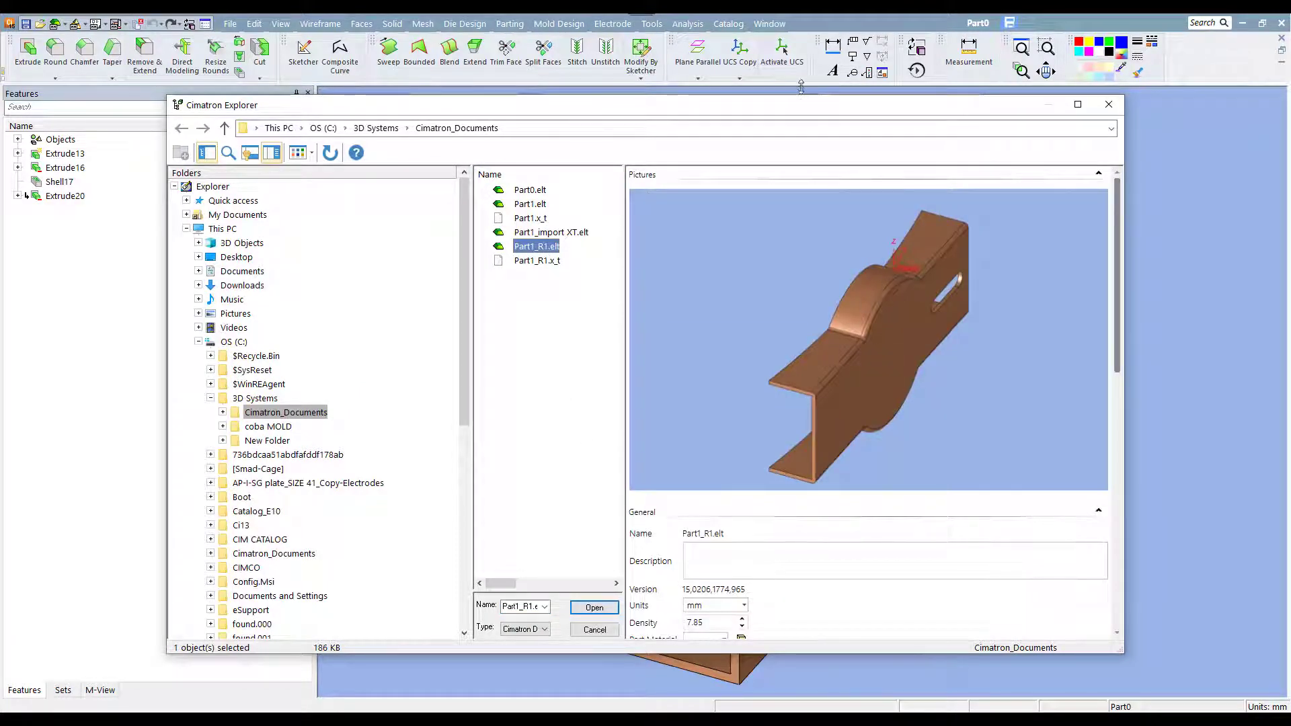
drag(800, 109, 320, 135)
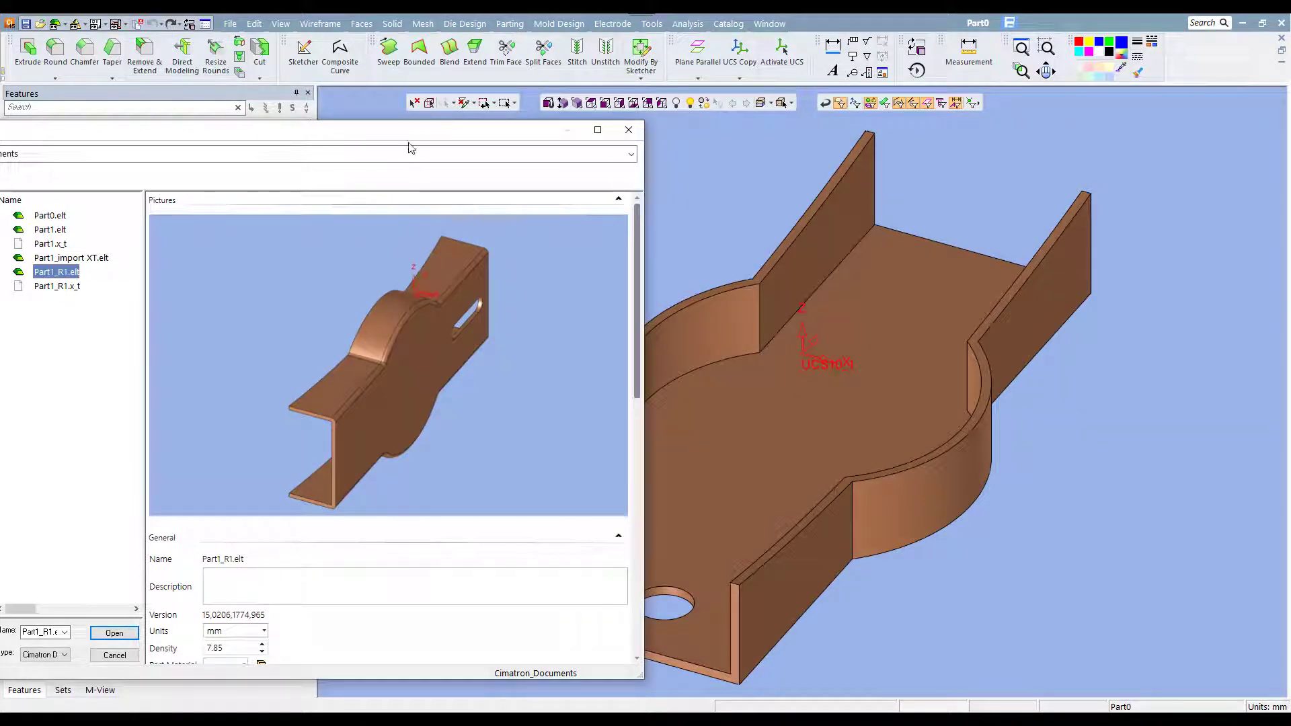
drag(425, 134, 591, 107)
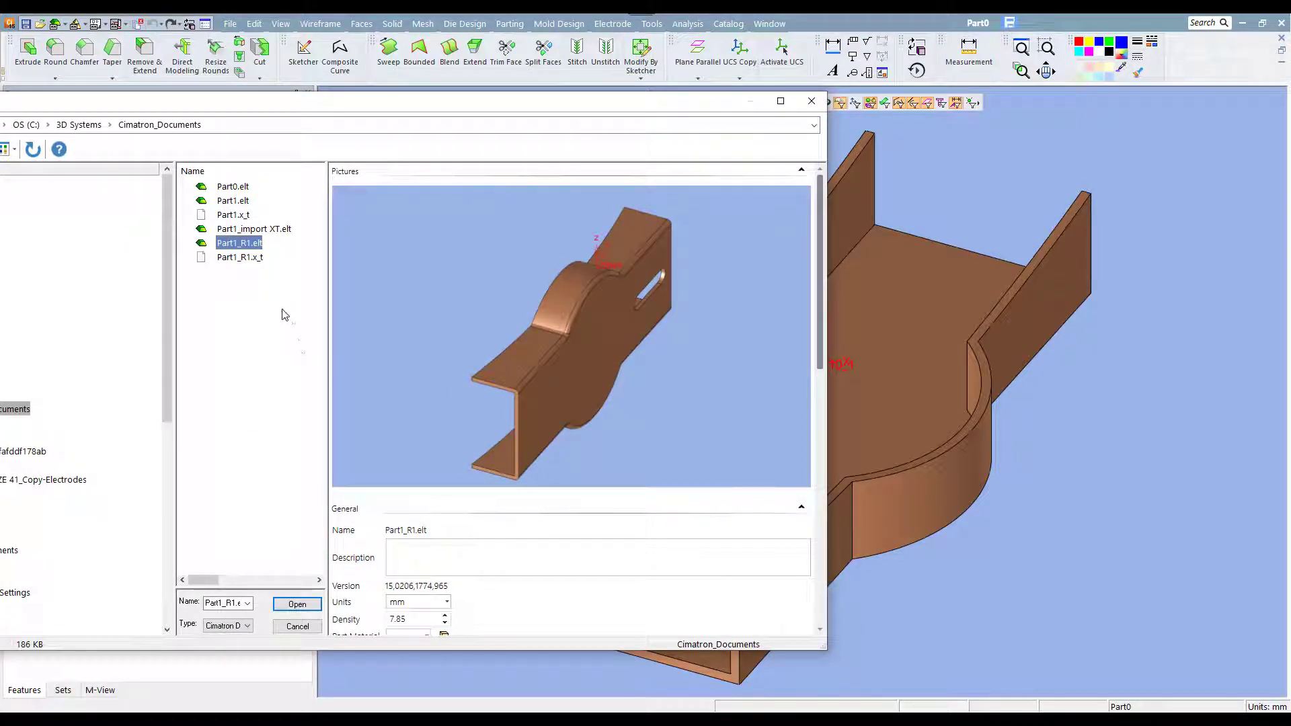
click(290, 608)
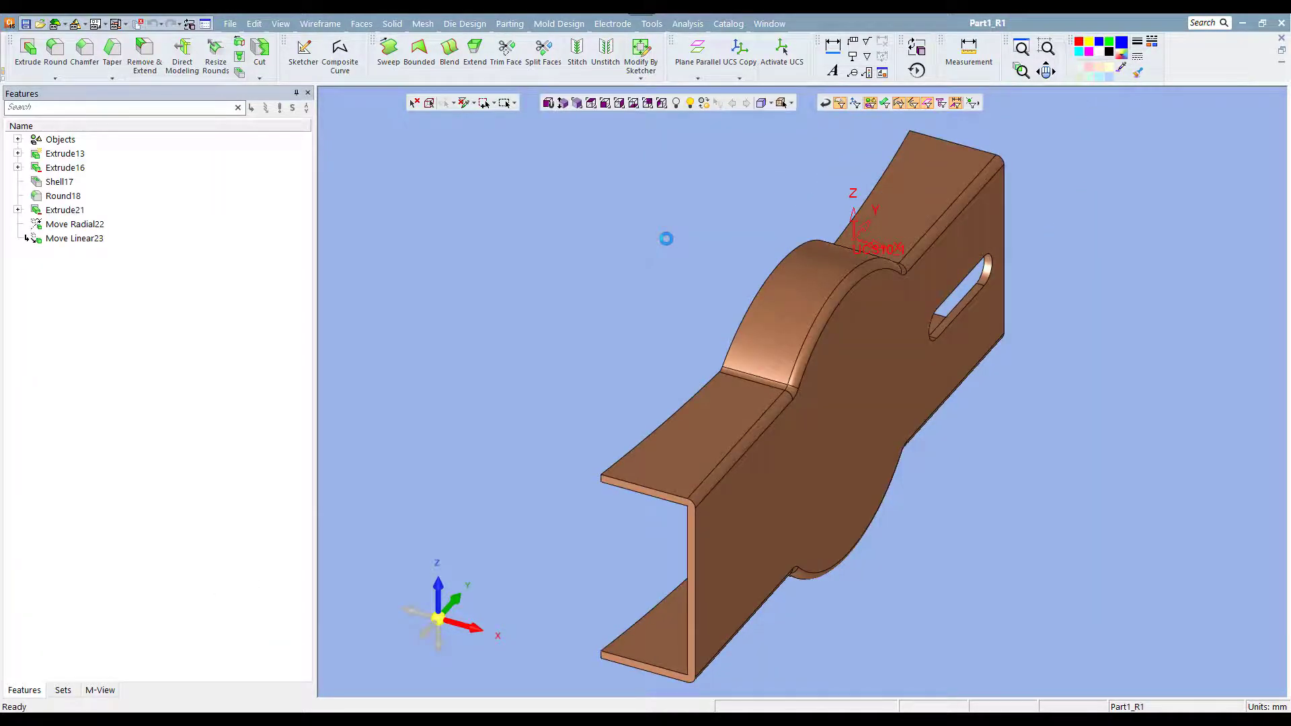
Step: Reset Part1_R1's history from Move Linear23 into ResetHistory24, then return to the Part0 window
mouse_move(666, 239)
middle_down()
mouse_move(815, 225)
mouse_move(717, 254)
mouse_move(764, 281)
mouse_move(815, 345)
middle_up()
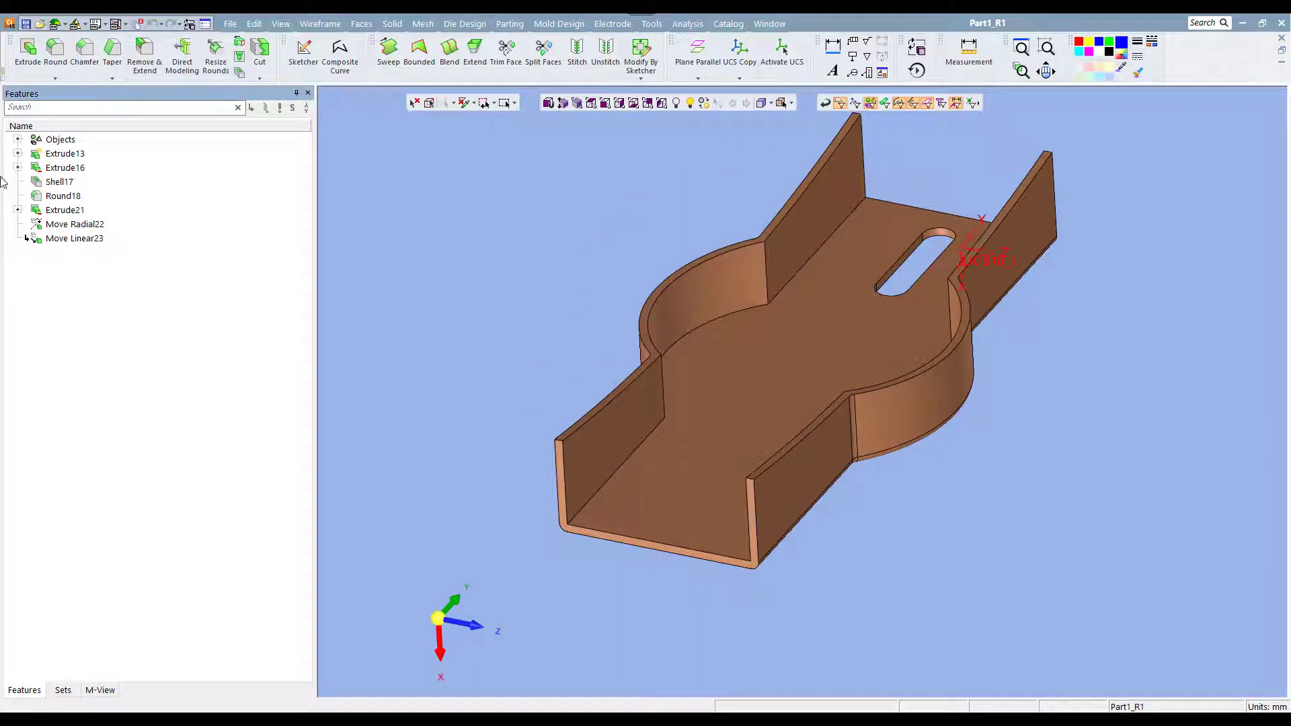
right_click(93, 243)
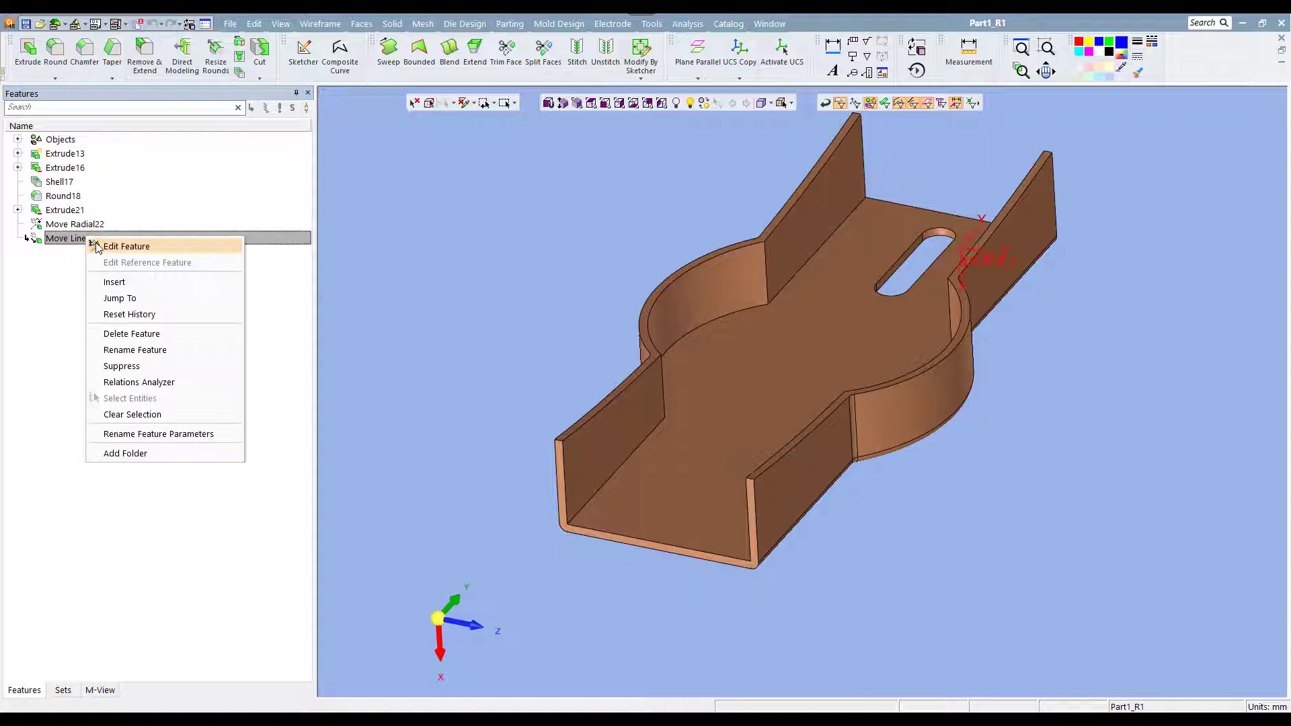
click(138, 314)
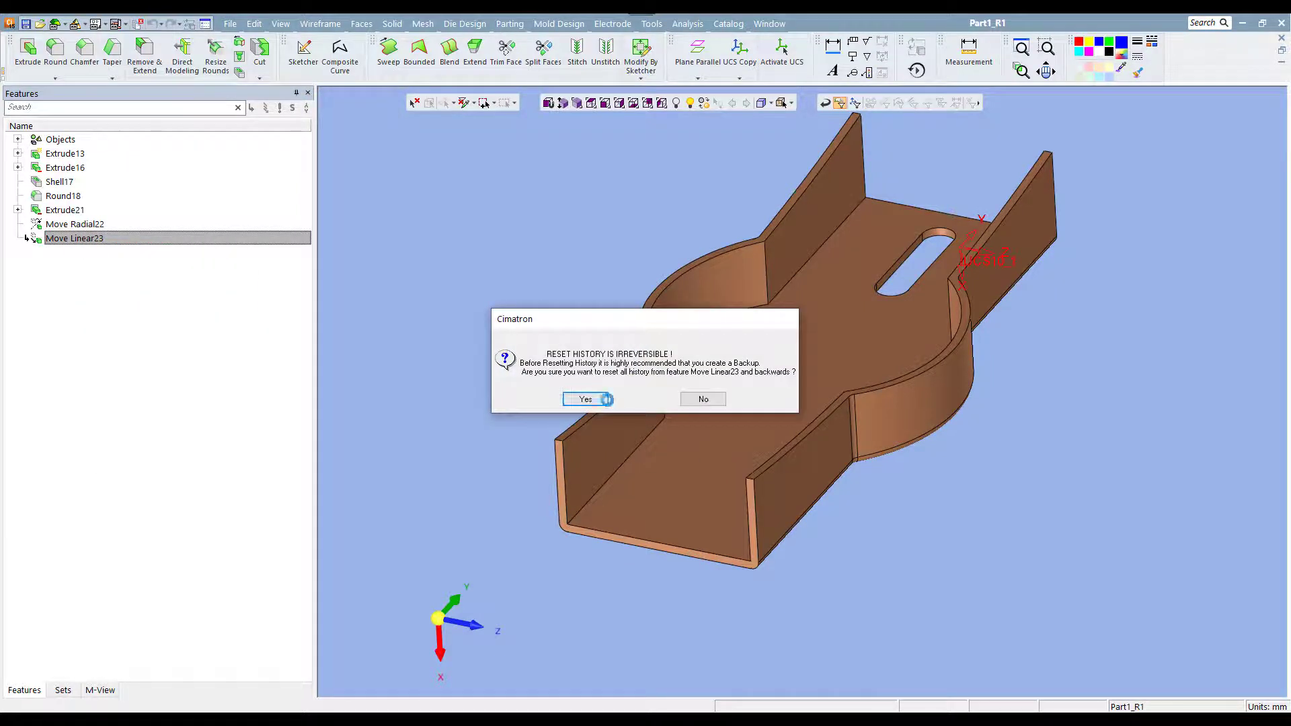
click(585, 400)
click(568, 106)
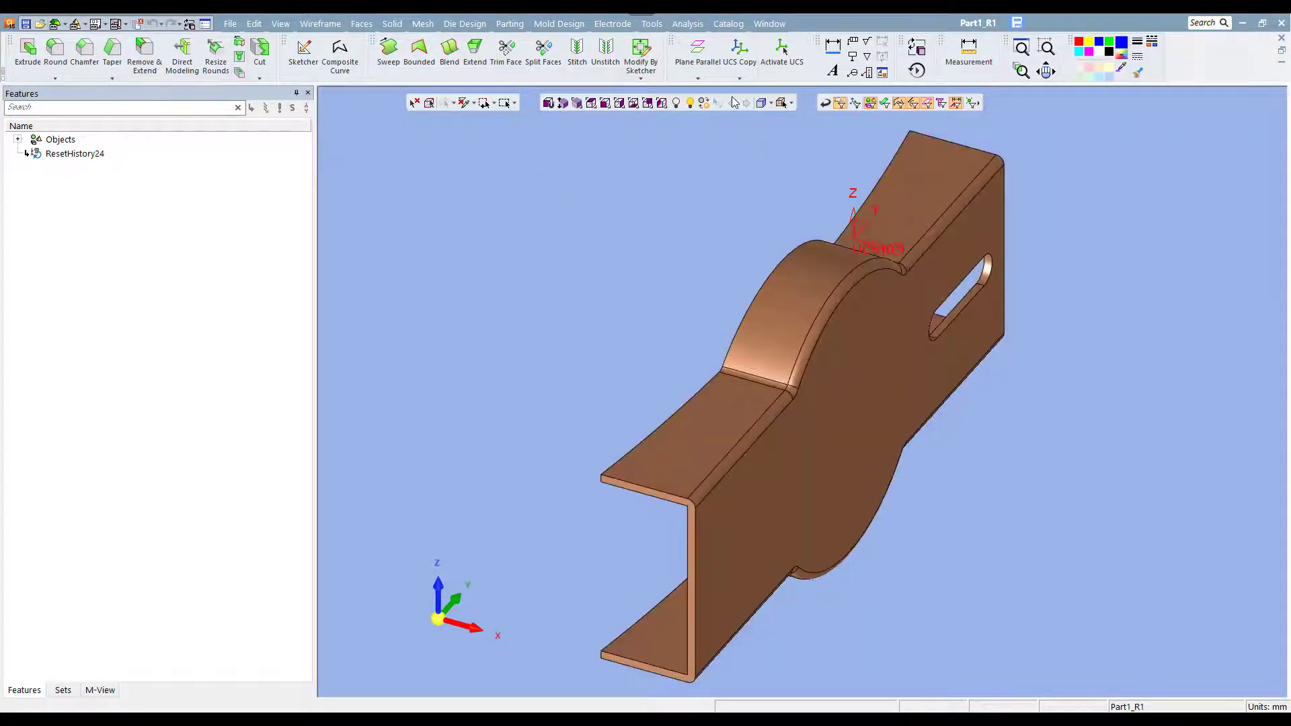
click(769, 23)
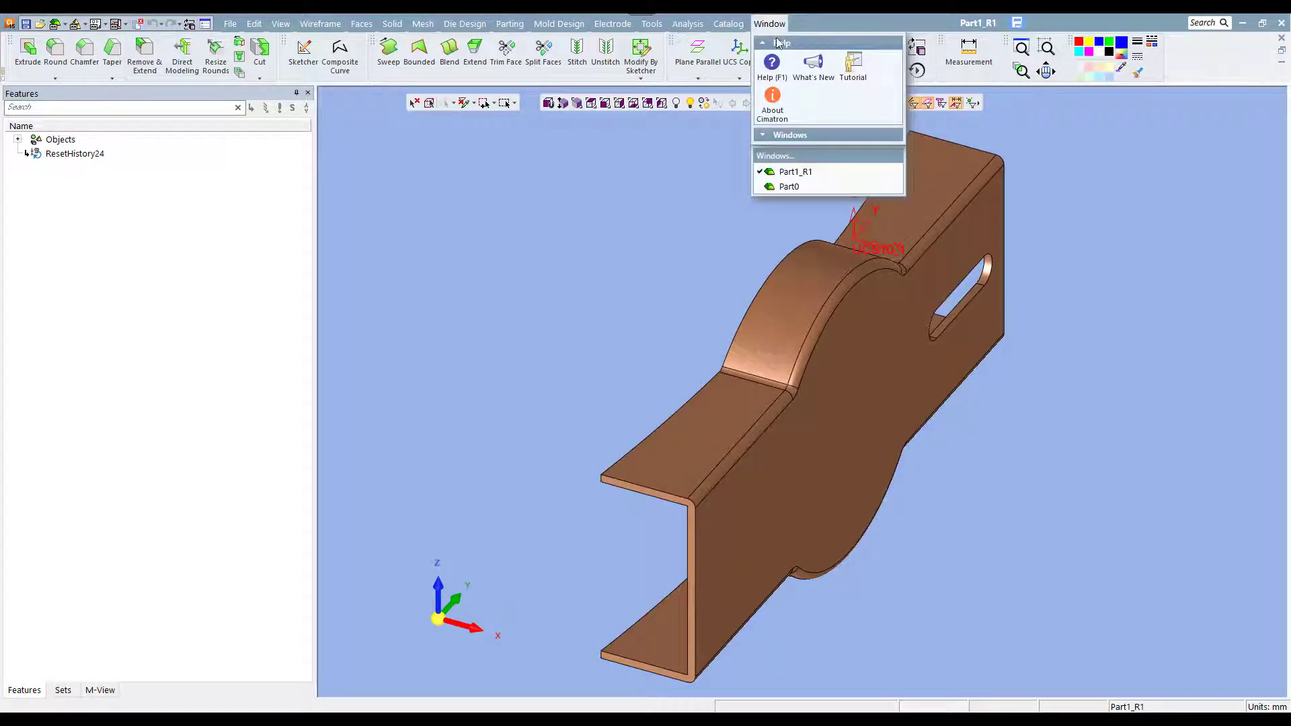
click(784, 187)
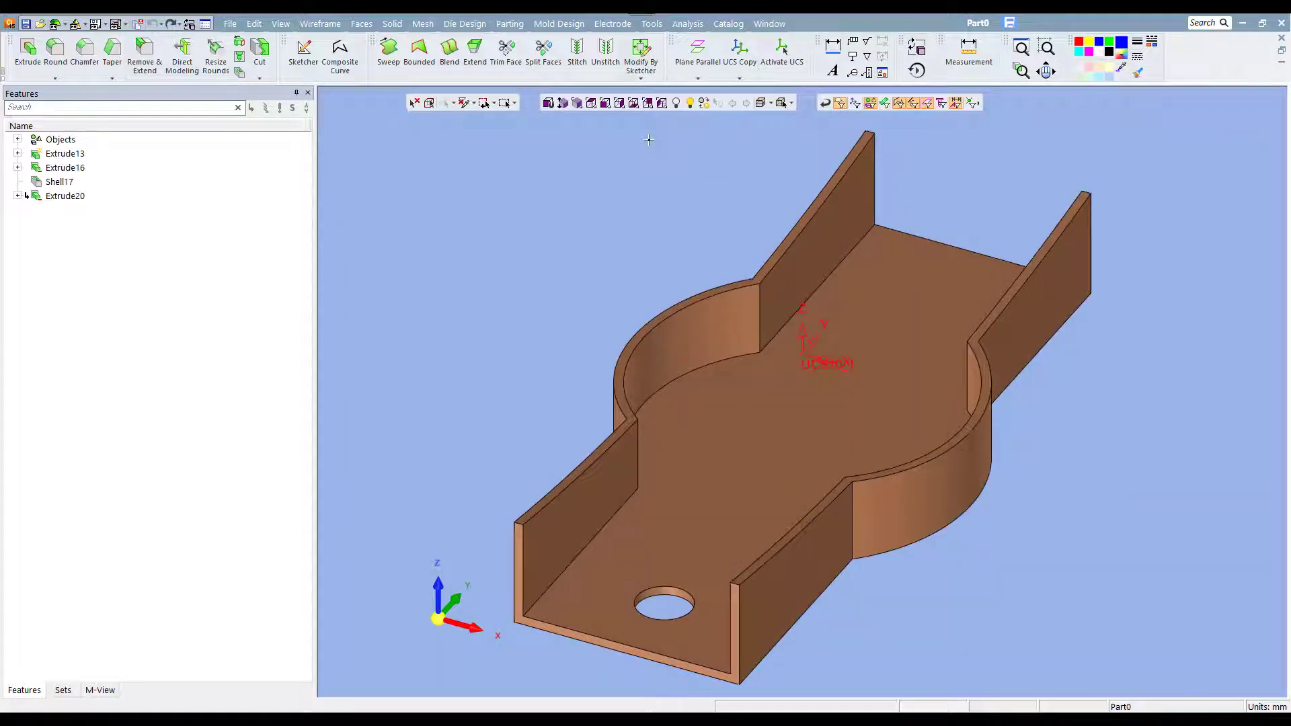
Step: Start a part Compare on Part0 and load the revised Part1_R1.elt
click(652, 24)
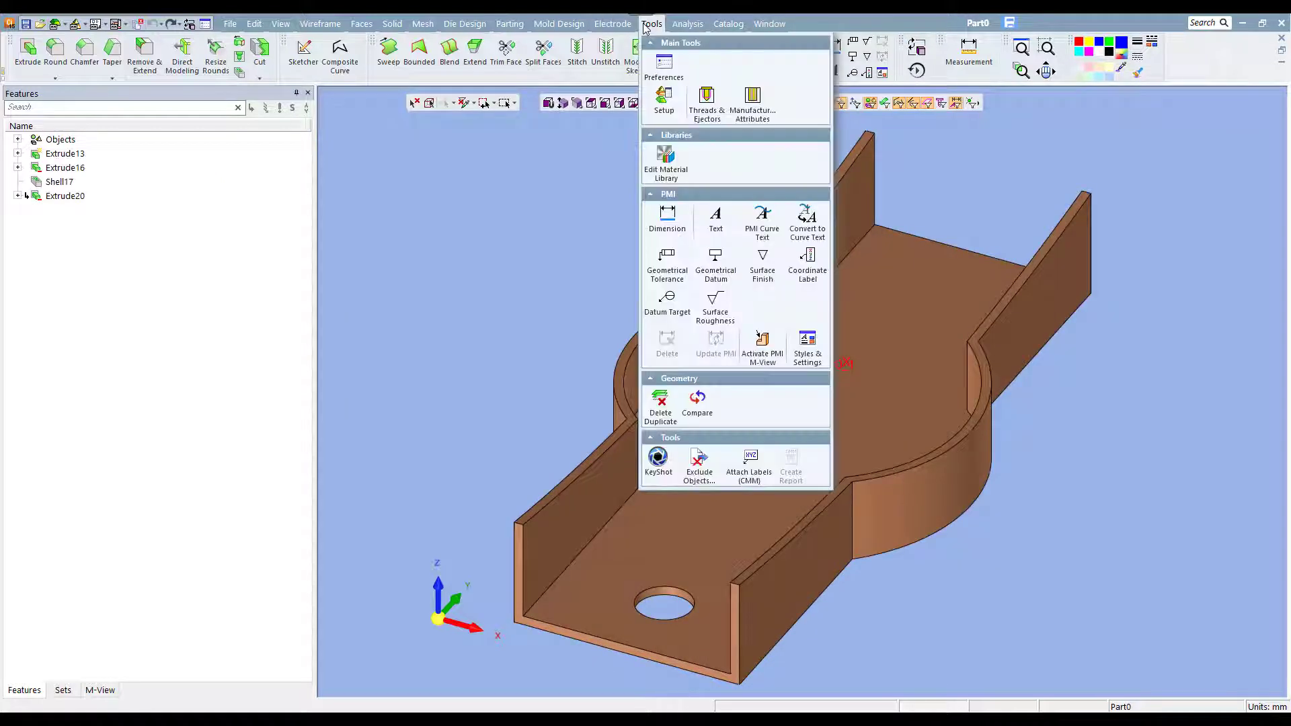
click(697, 402)
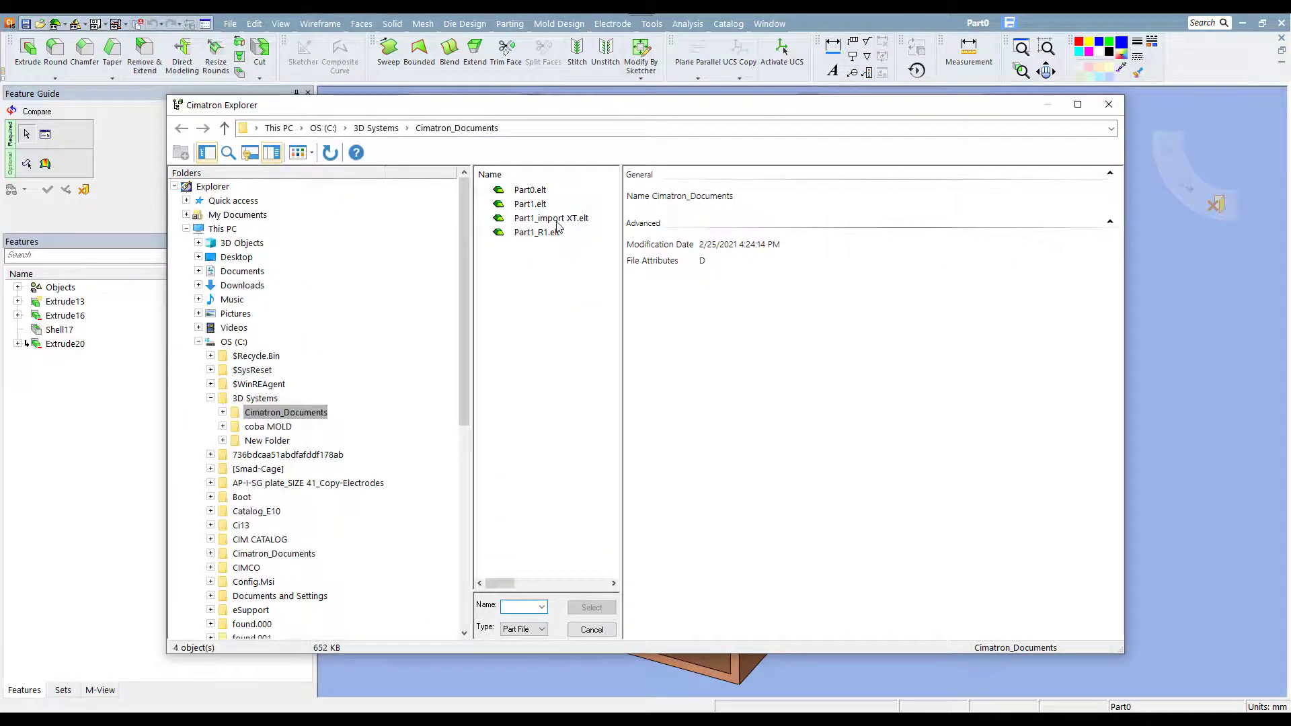
click(559, 220)
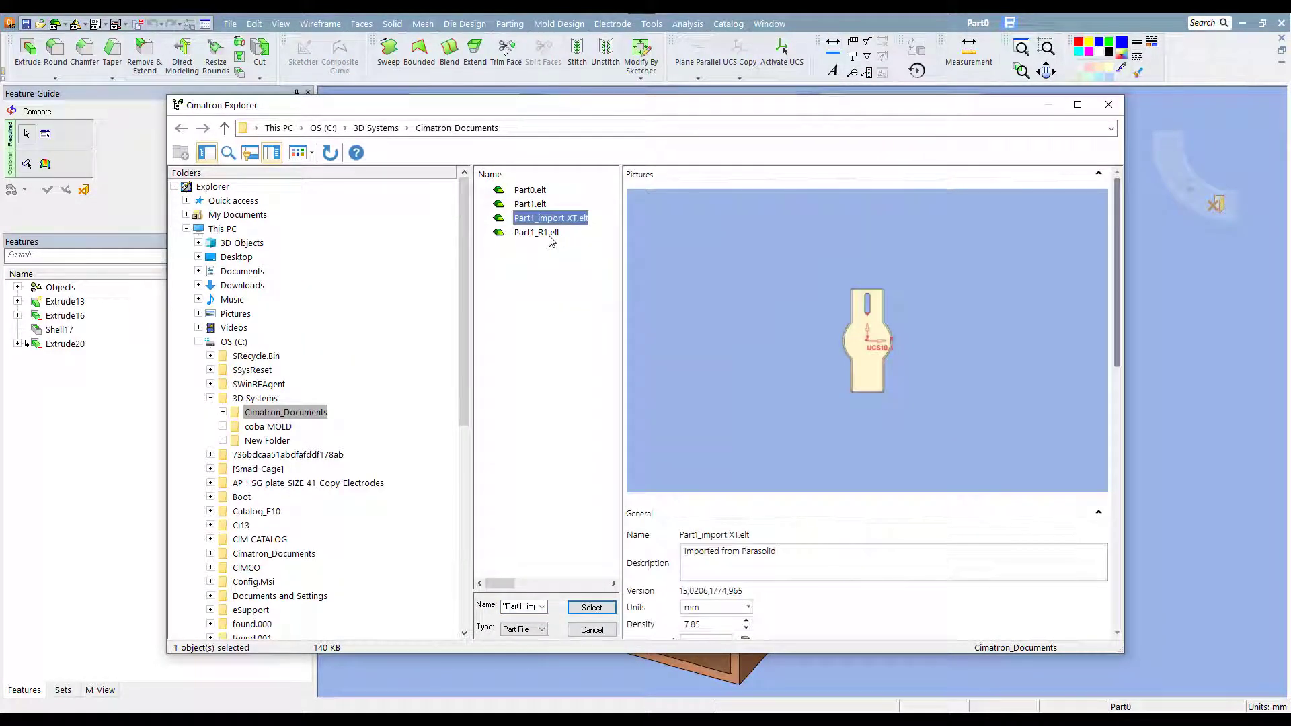
click(551, 232)
key(Return)
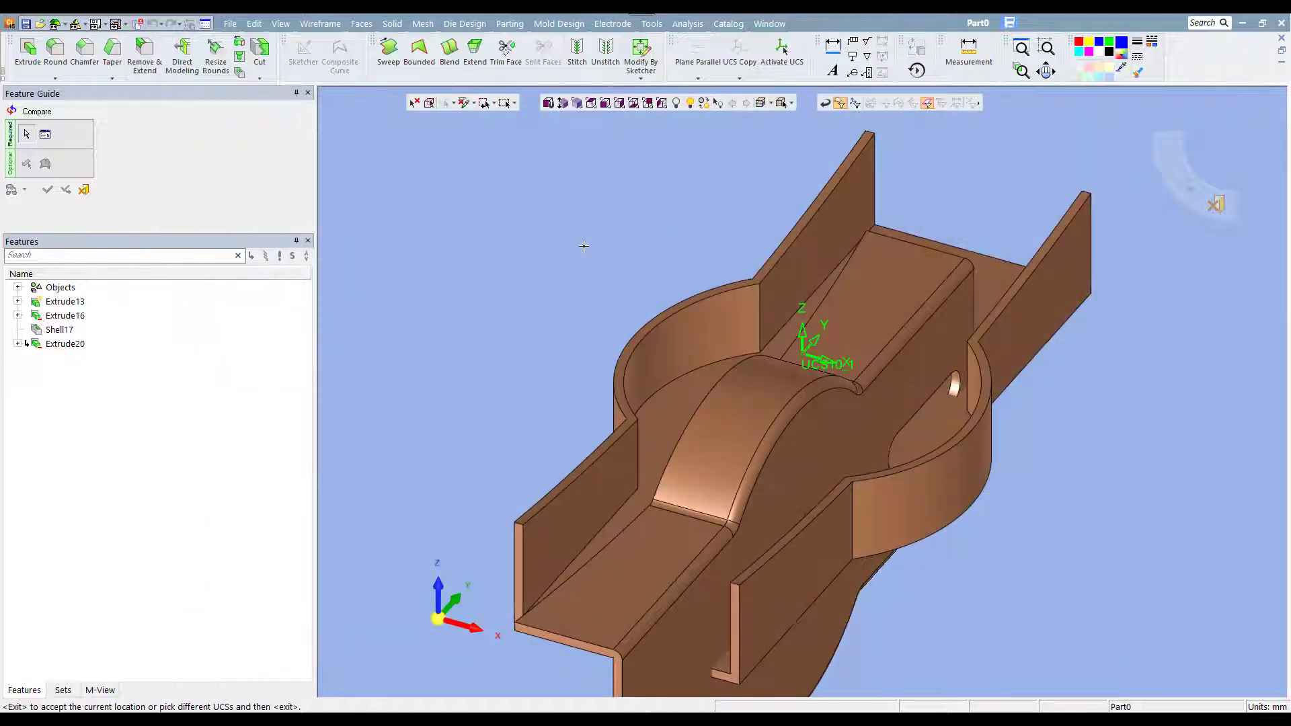
Step: Accept the current UCS and finish, adding Compare34 to the feature tree
middle_drag(585, 245, 599, 181)
middle_click(605, 229)
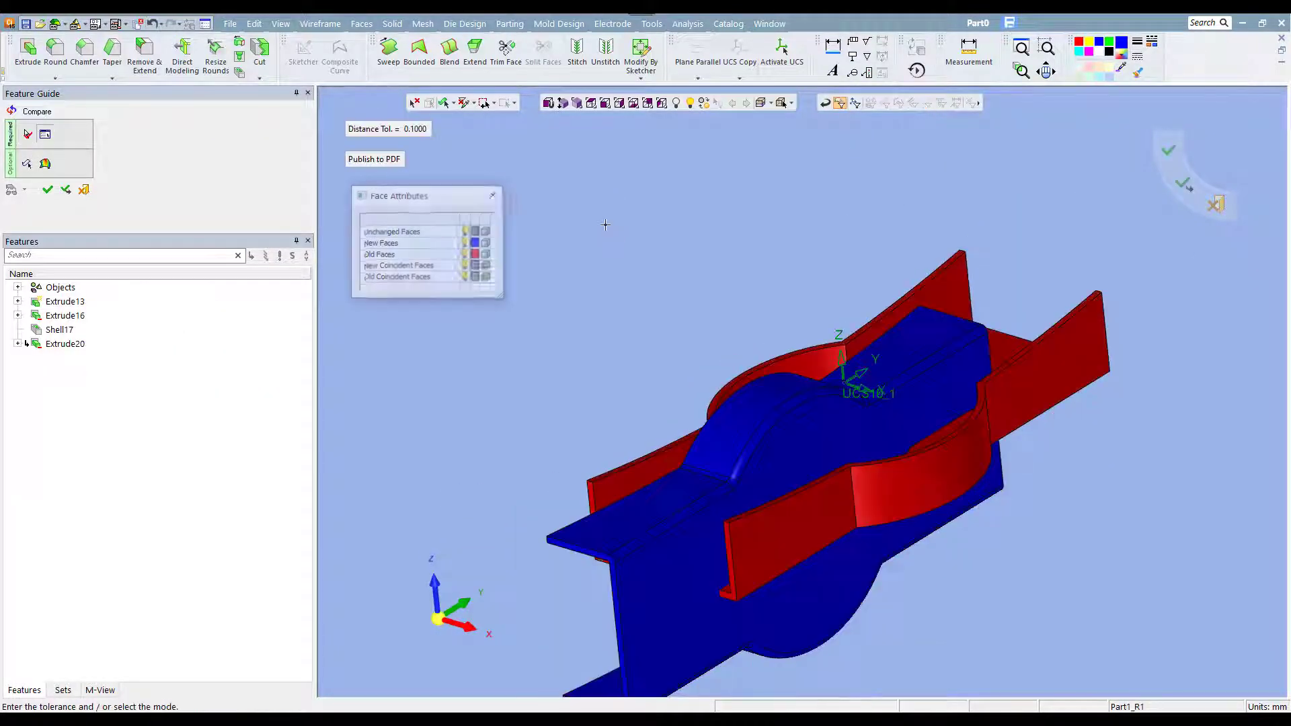
click(581, 105)
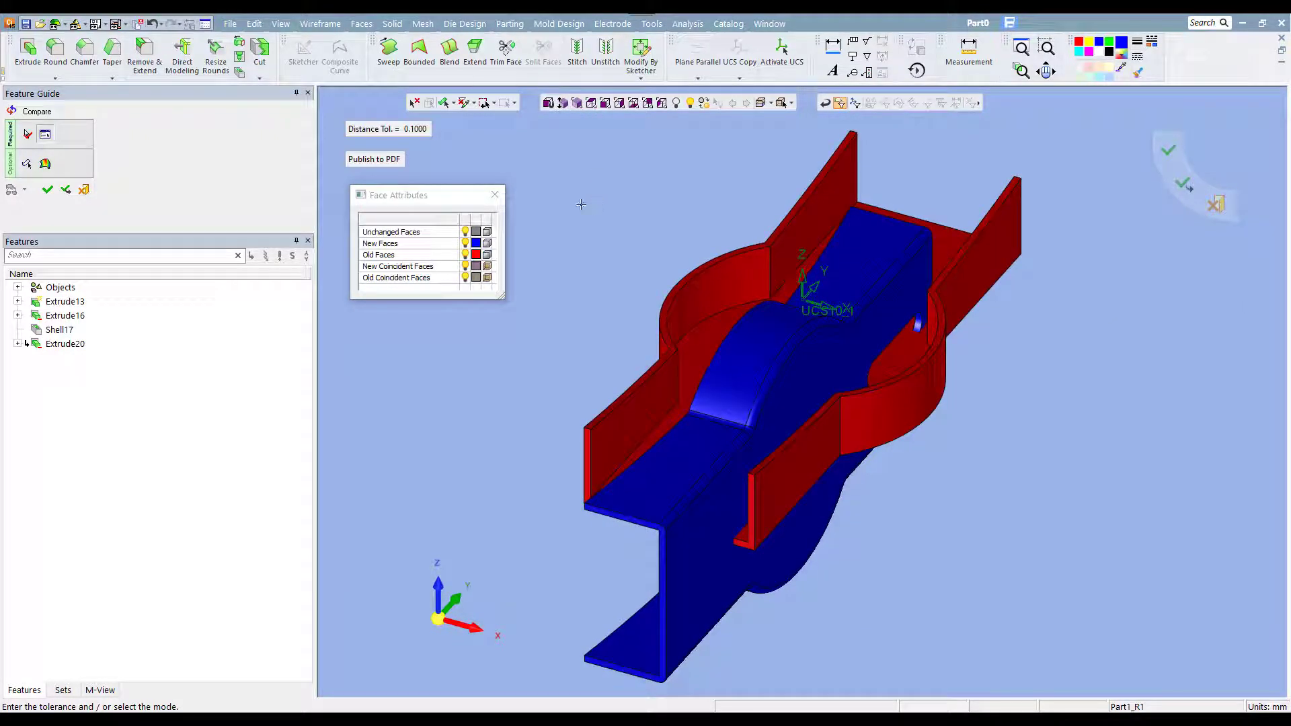
click(42, 191)
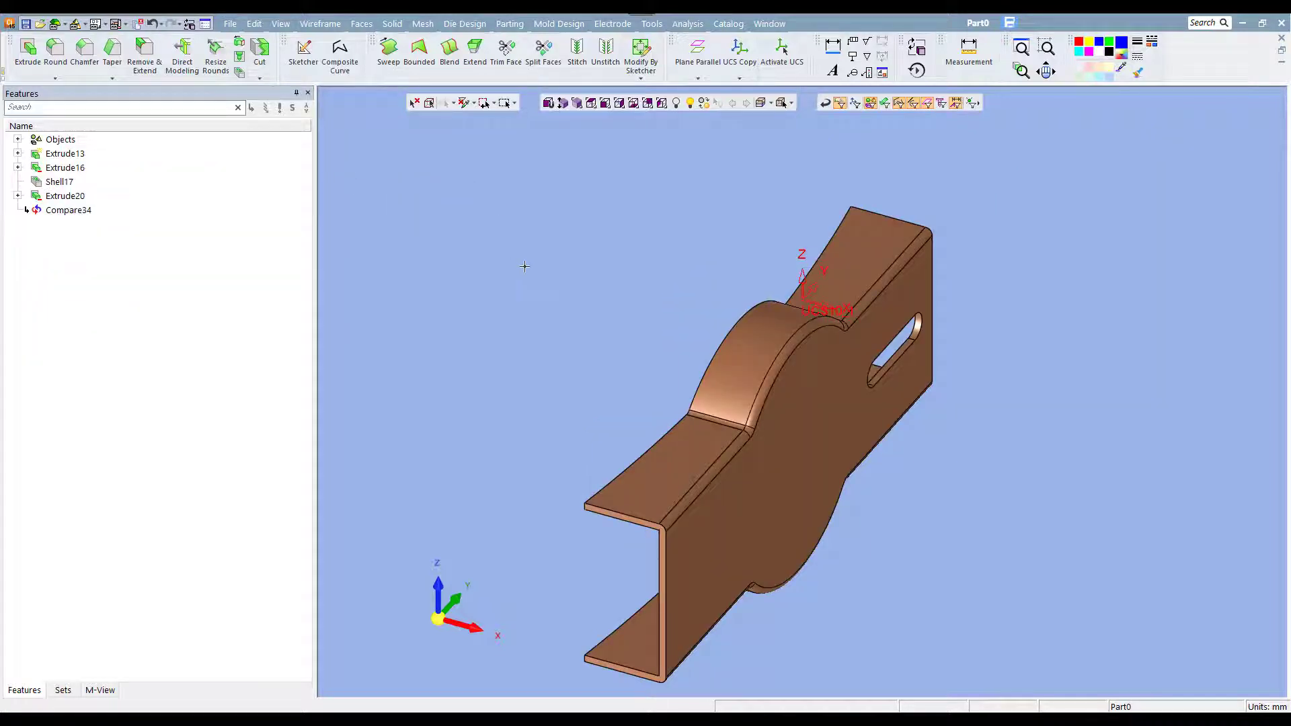
Step: Choose Delete Feature on Compare34 so the delete confirmation appears
mouse_move(524, 267)
middle_down()
mouse_move(652, 284)
mouse_move(605, 237)
middle_up()
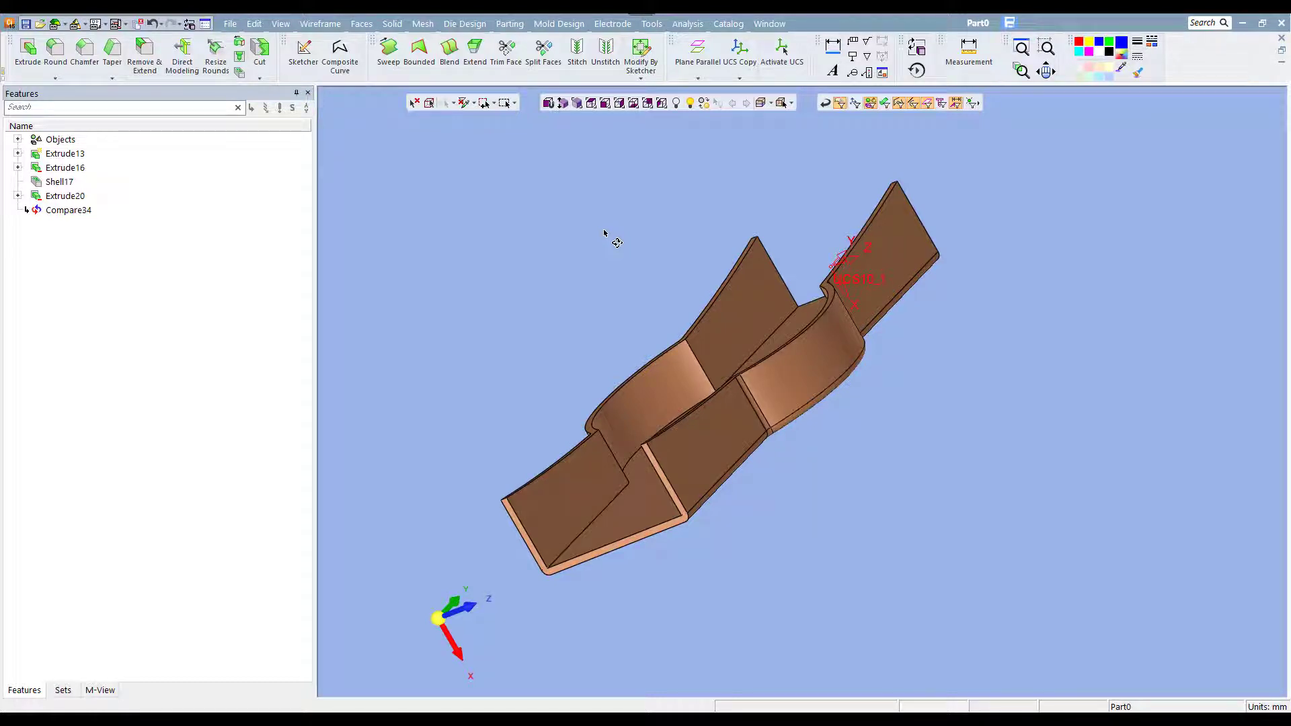
right_click(52, 214)
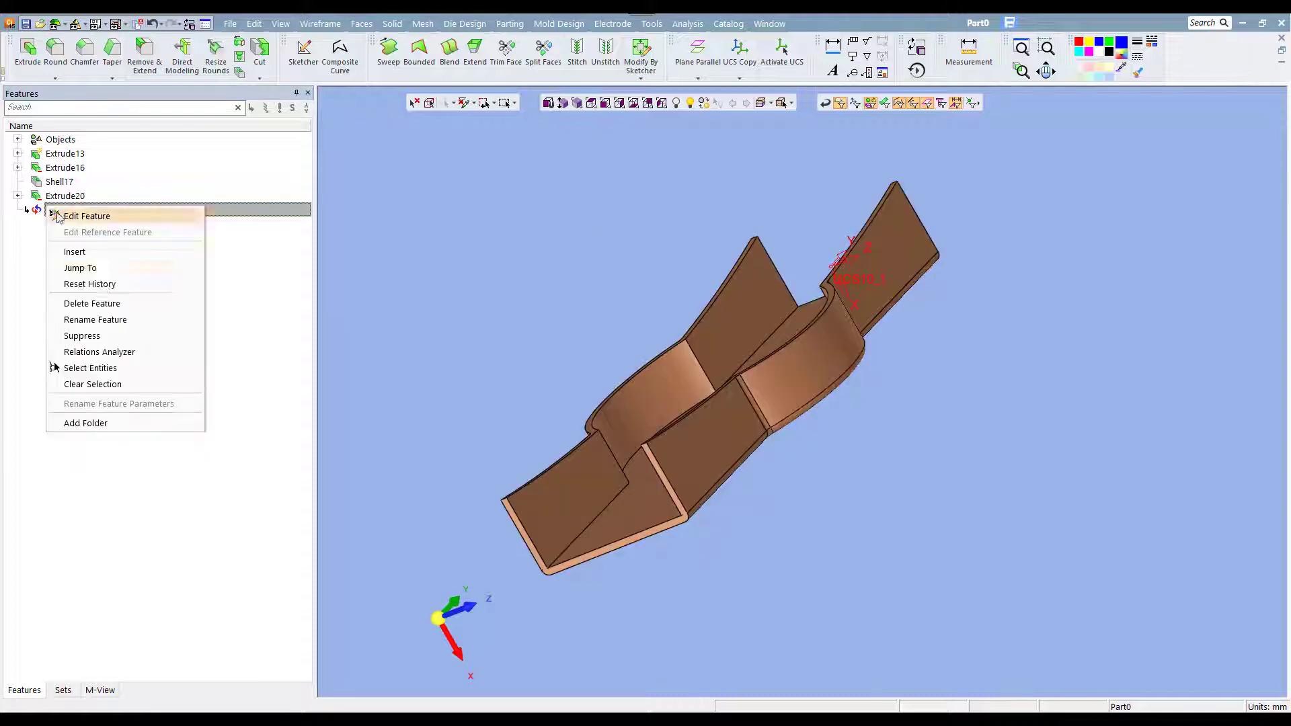
click(80, 303)
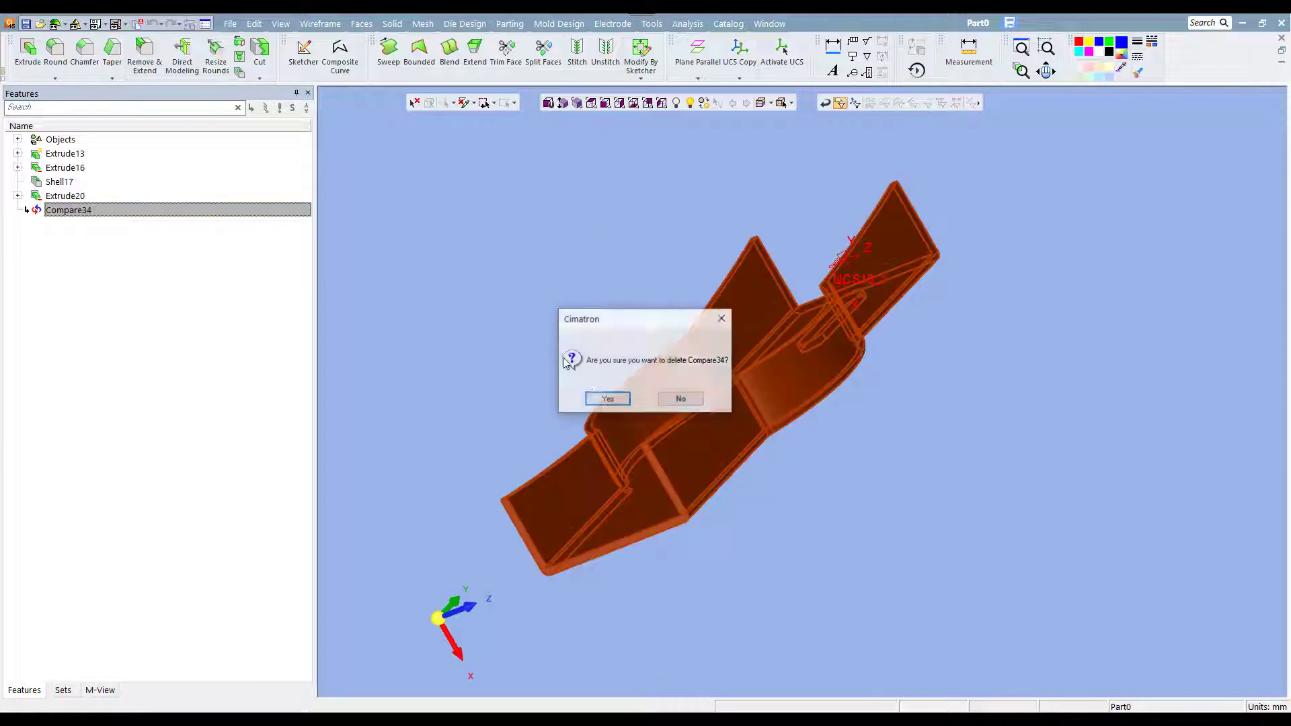
Step: Confirm deleting Compare34, then switch to Part1_R1 and back to Part0
click(597, 398)
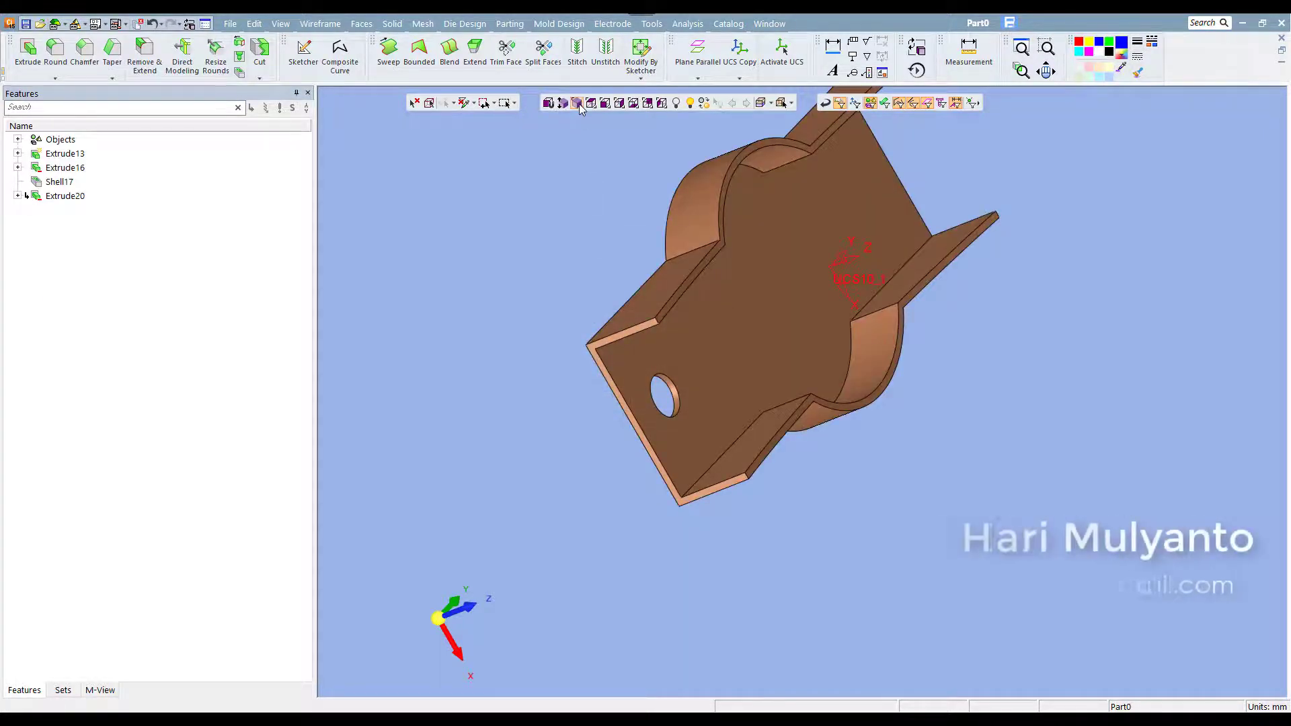
key(F4)
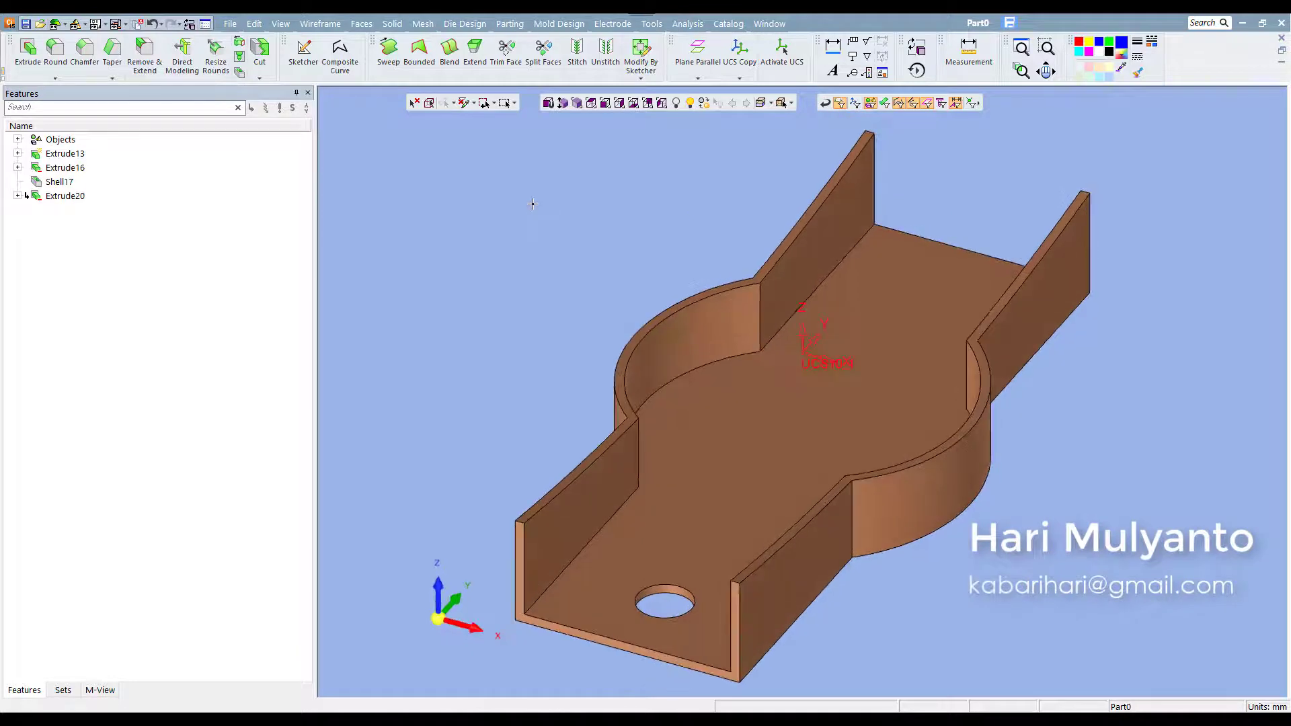
click(769, 23)
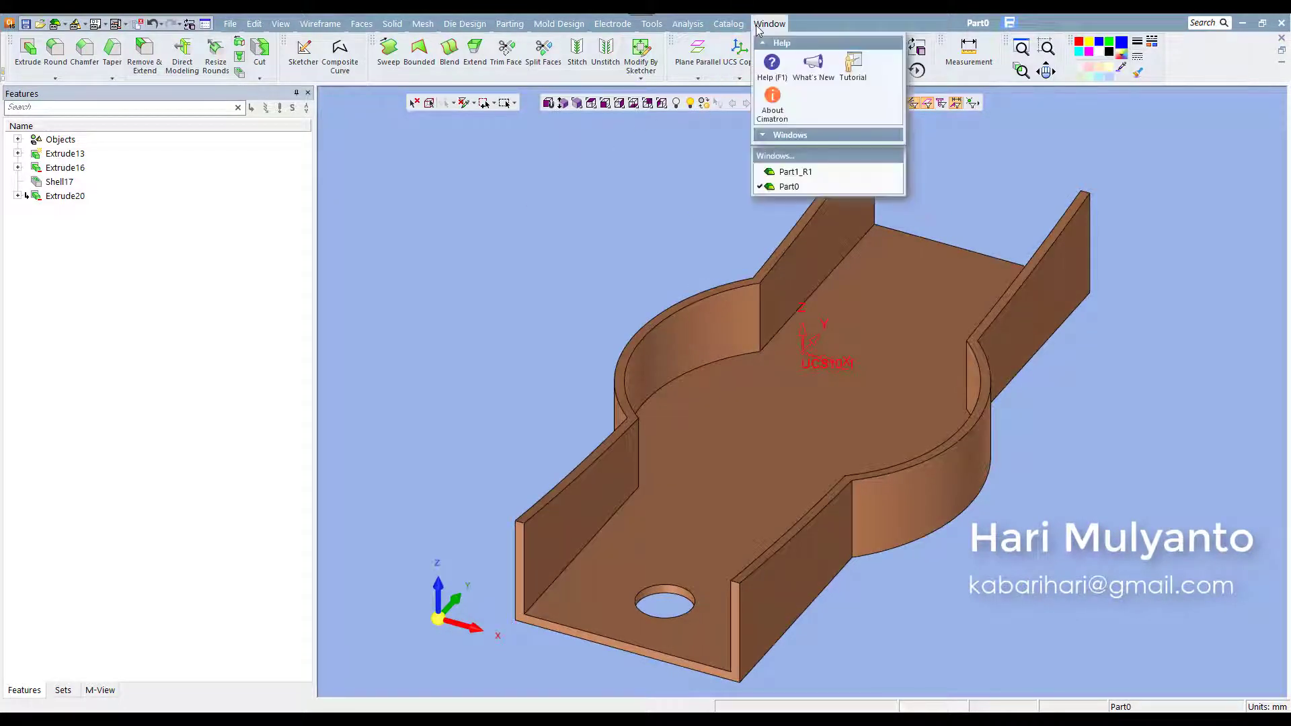
click(791, 174)
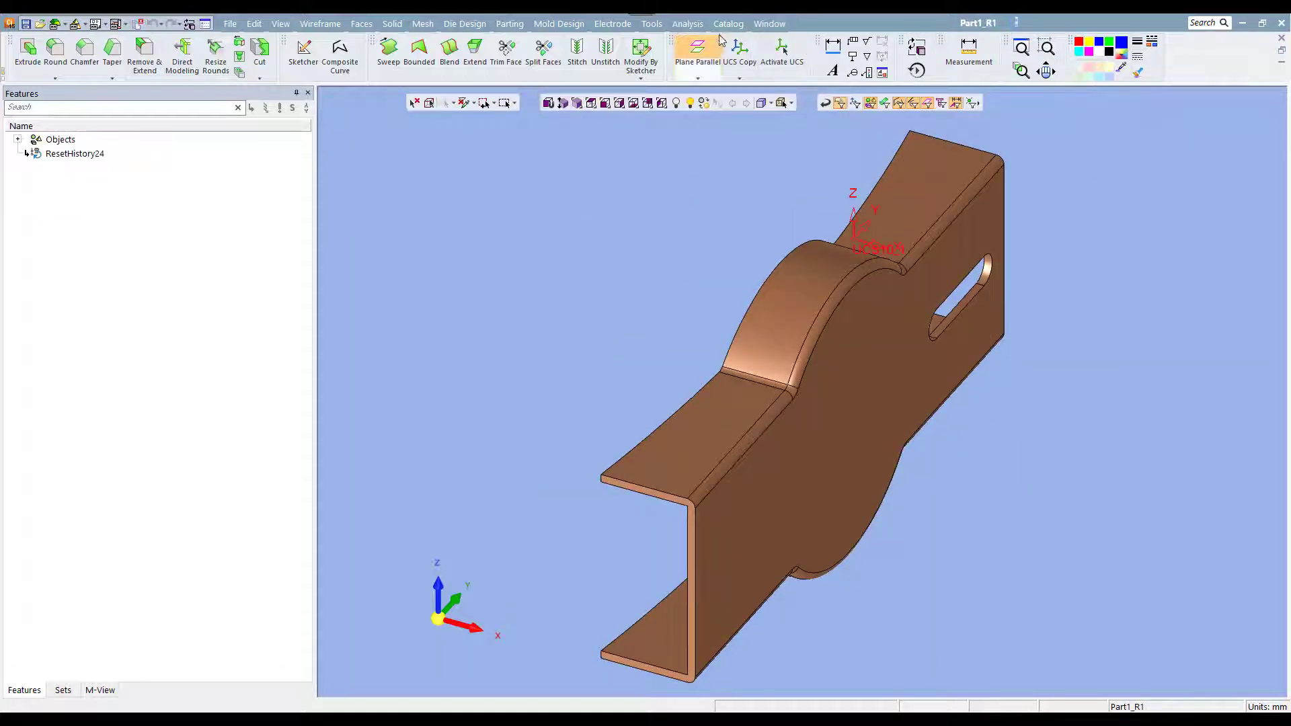
click(762, 26)
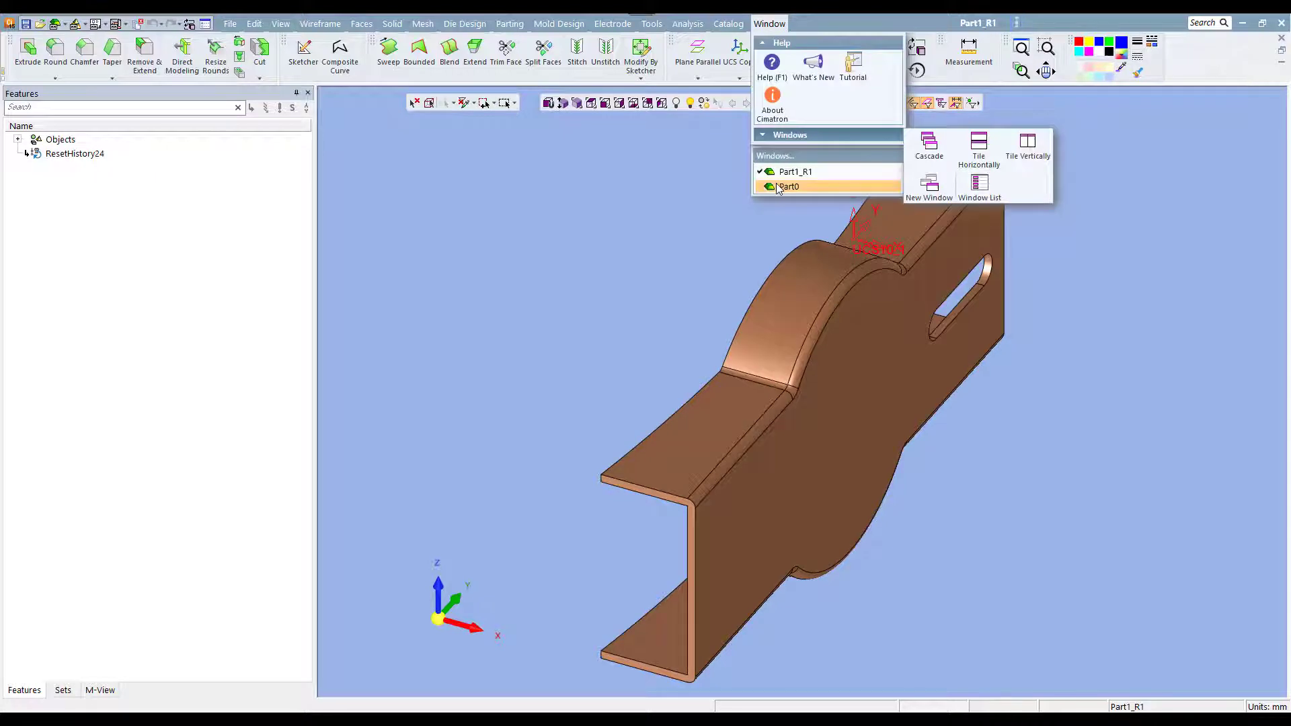
click(788, 186)
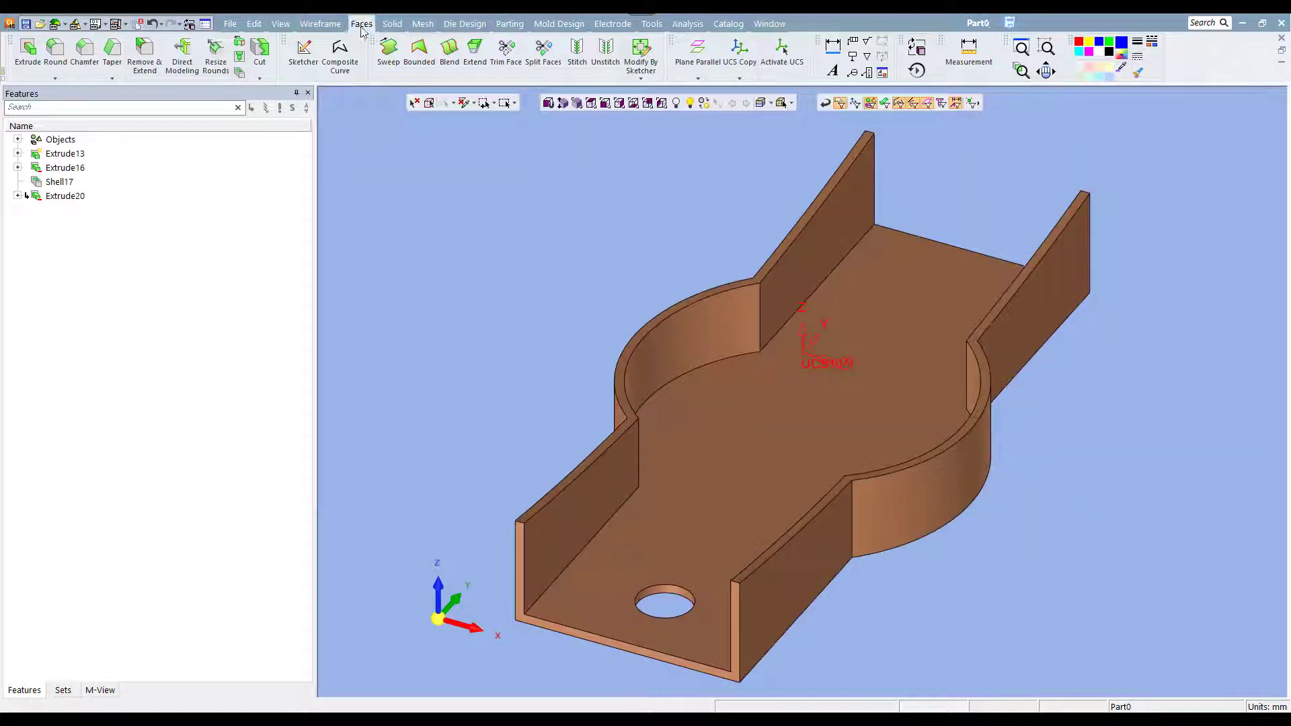
click(320, 25)
Step: Start a UCS Center of Geometry and pick the whole bracket as its geometry
click(408, 95)
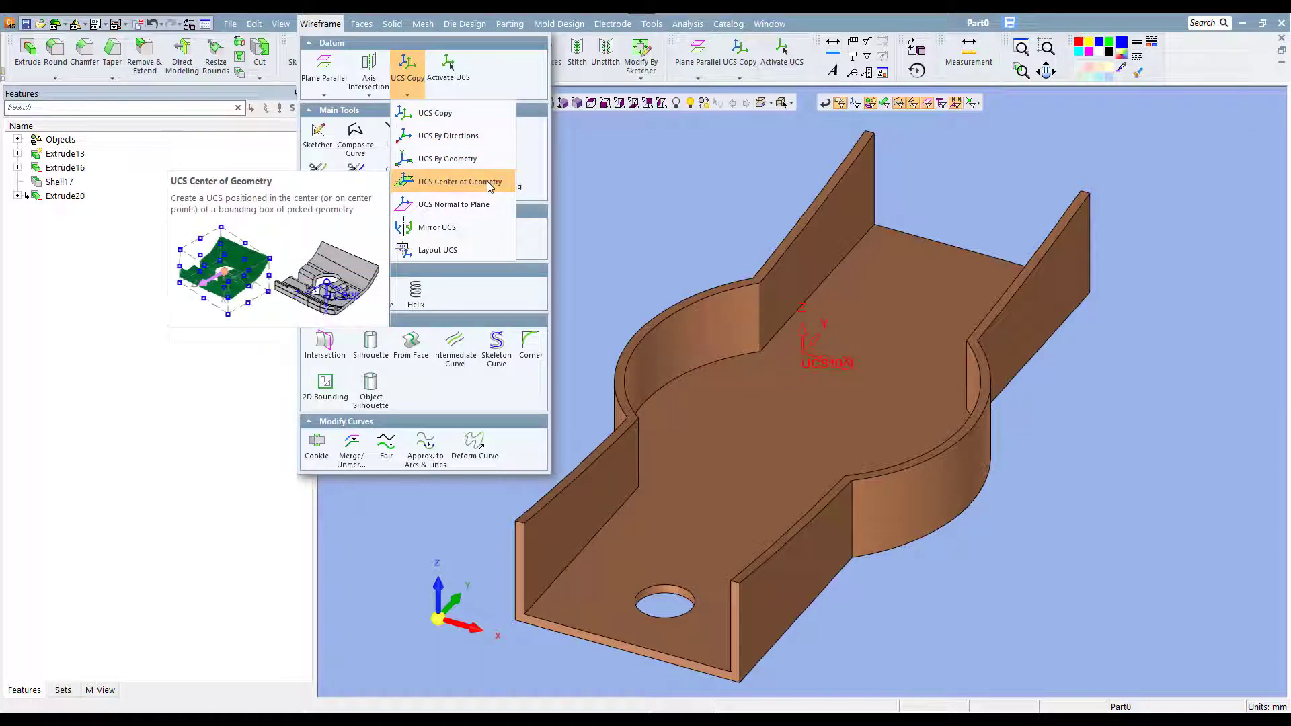
click(487, 181)
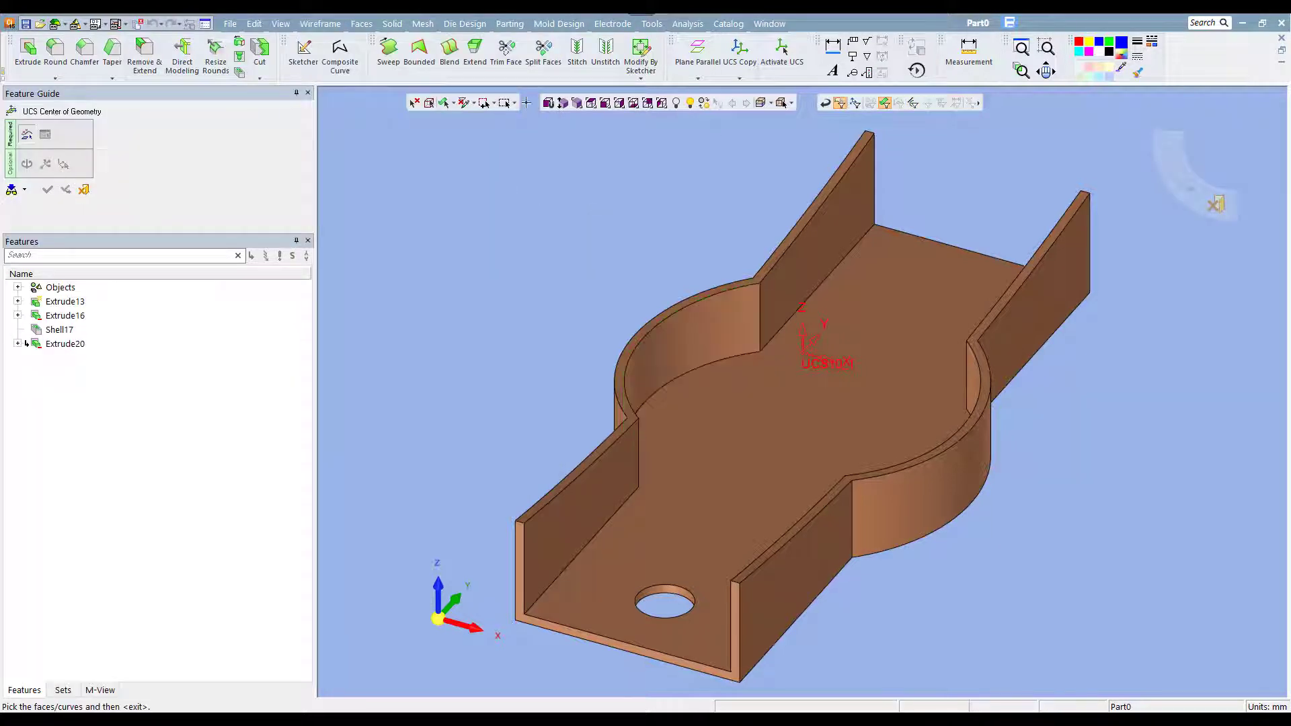
click(429, 102)
middle_click(607, 228)
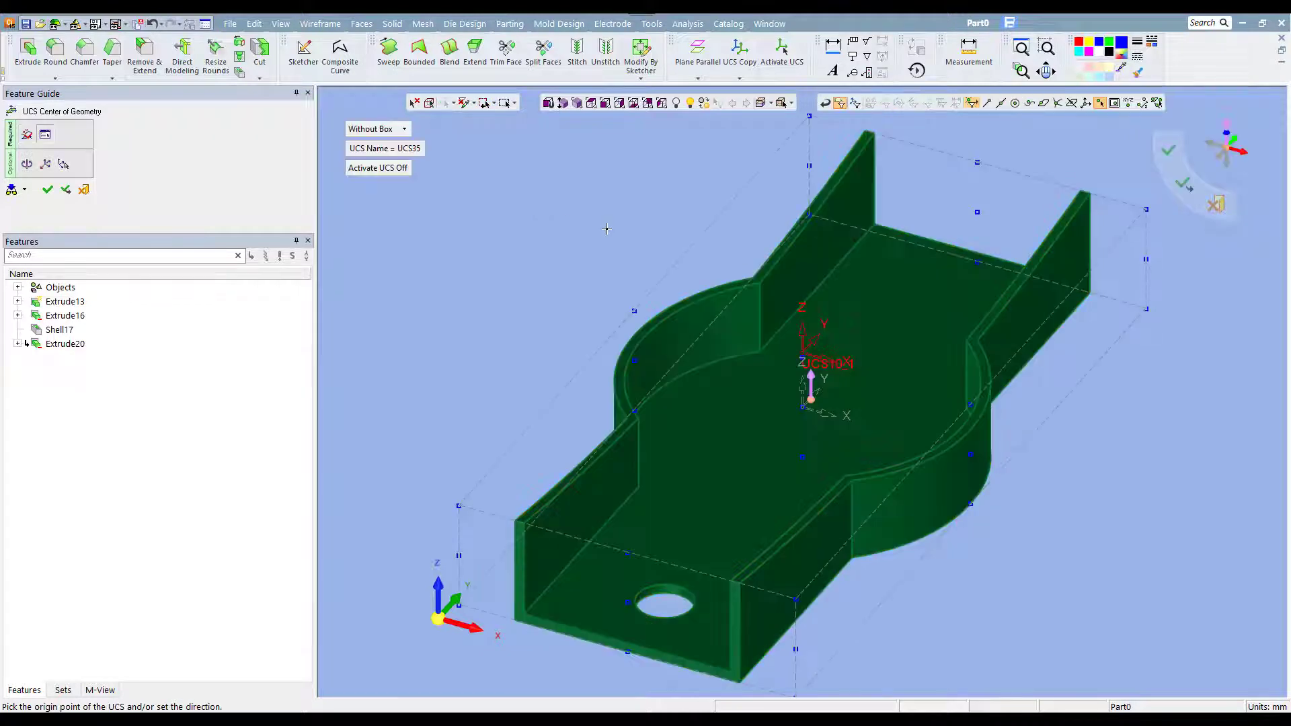
Step: Check the preview from the side, turn Activate UCS On, and create UCS35
scroll(753, 328, up, 3)
scroll(746, 340, up, 4)
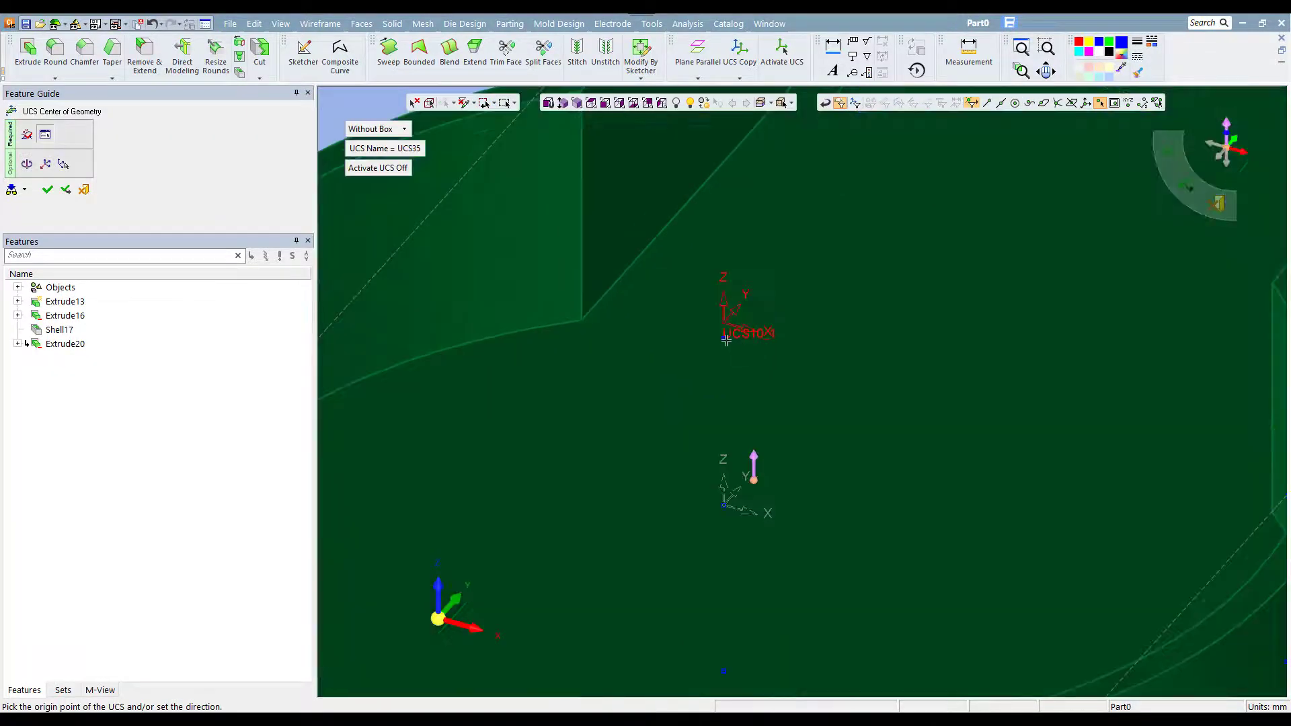
scroll(810, 341, down, 5)
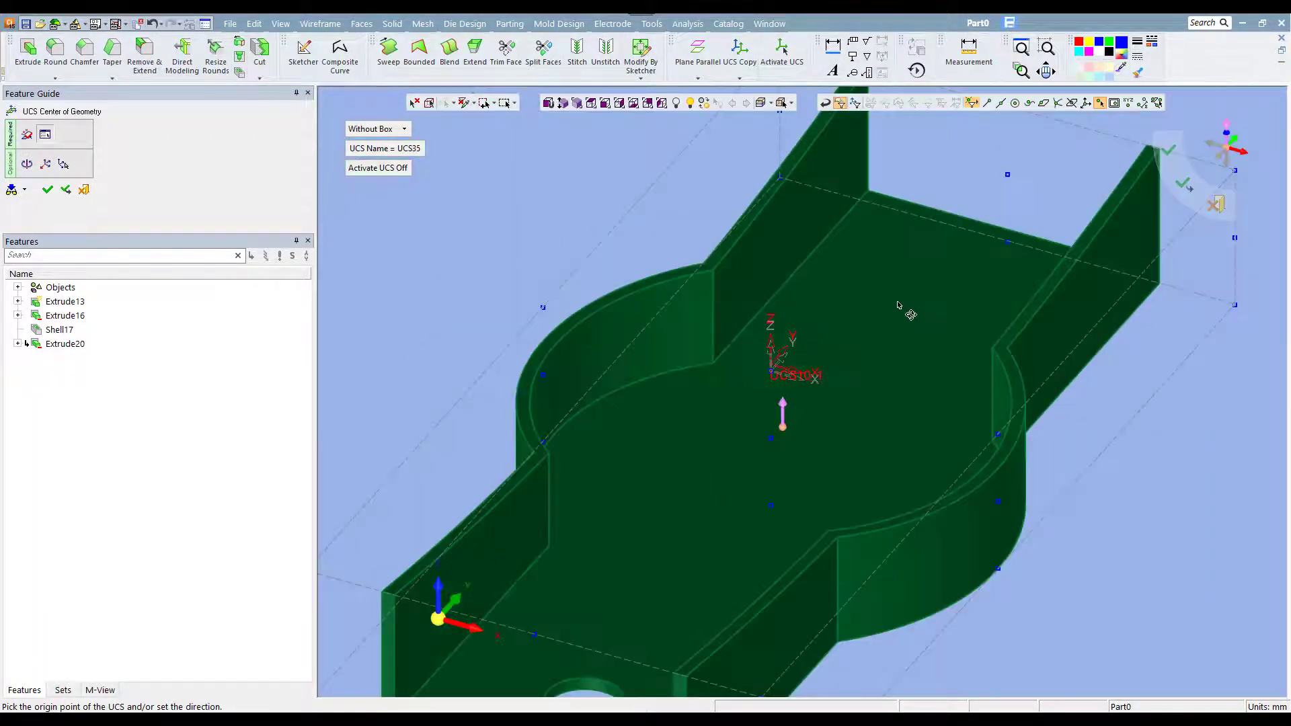
mouse_move(910, 308)
middle_down()
mouse_move(877, 340)
mouse_move(884, 319)
middle_up()
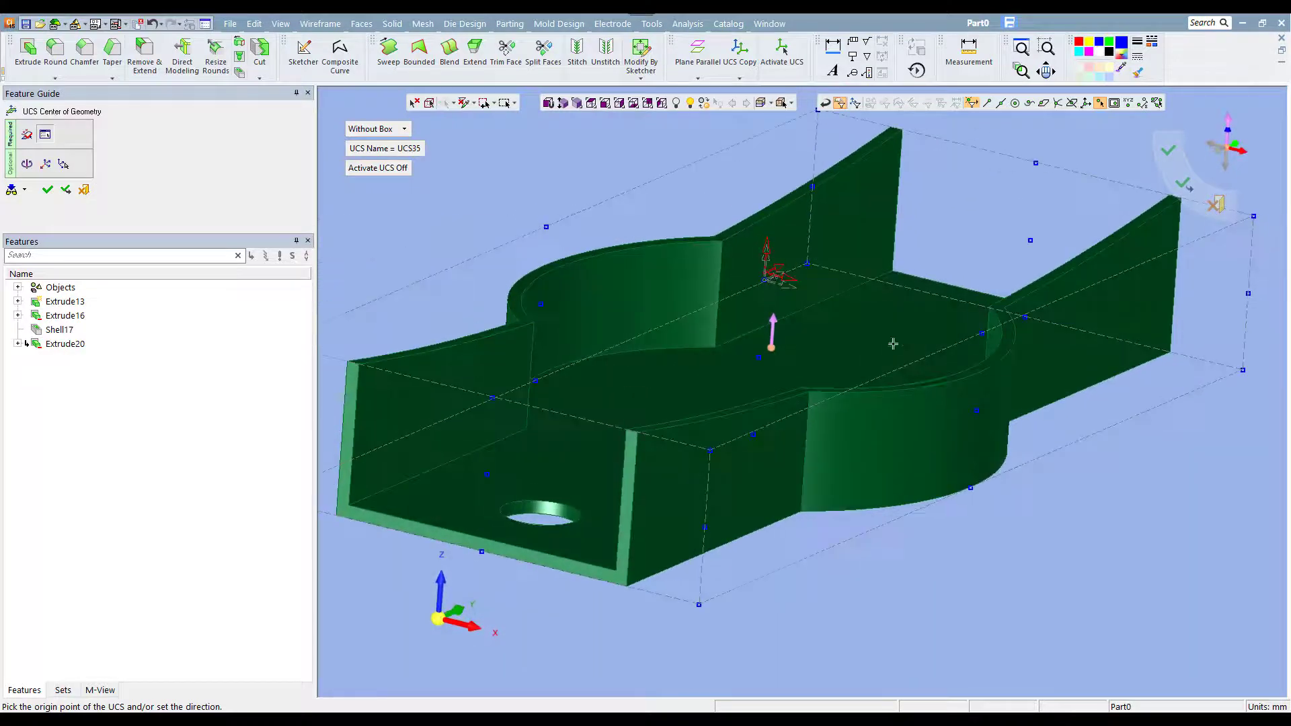
mouse_move(985, 254)
middle_down()
mouse_move(936, 216)
mouse_move(848, 193)
middle_up()
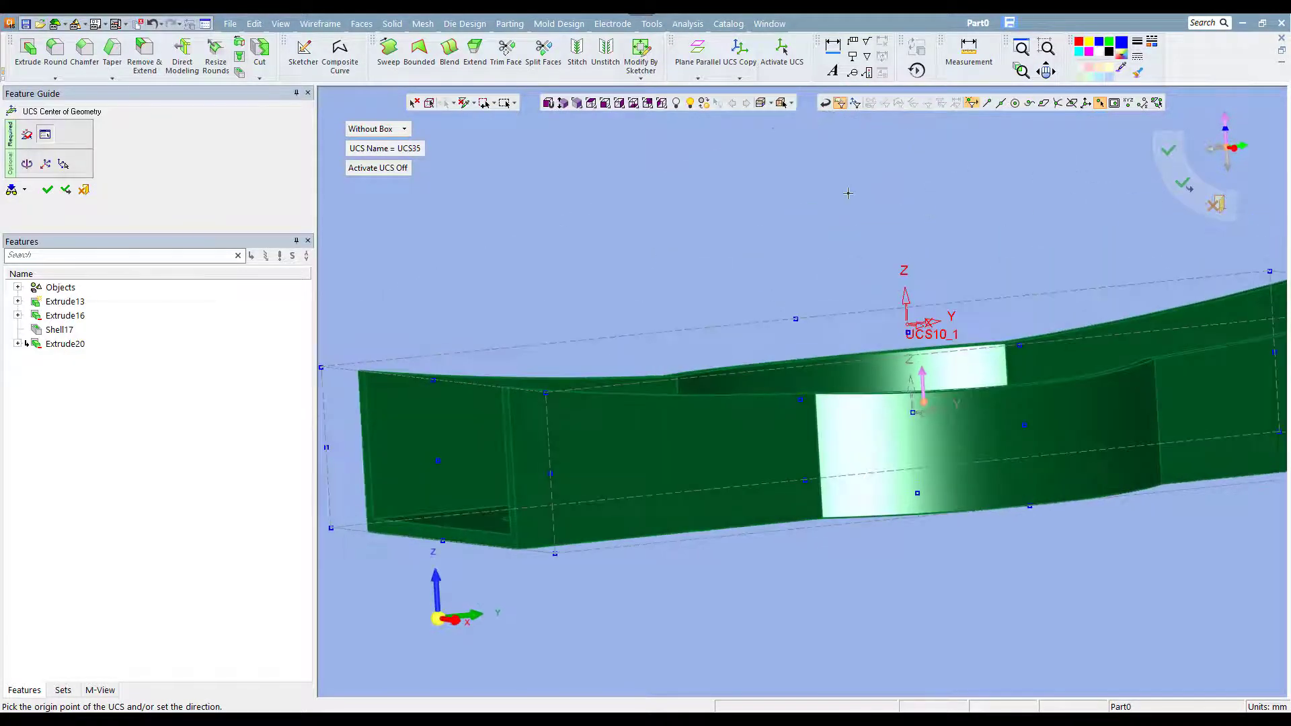
click(618, 103)
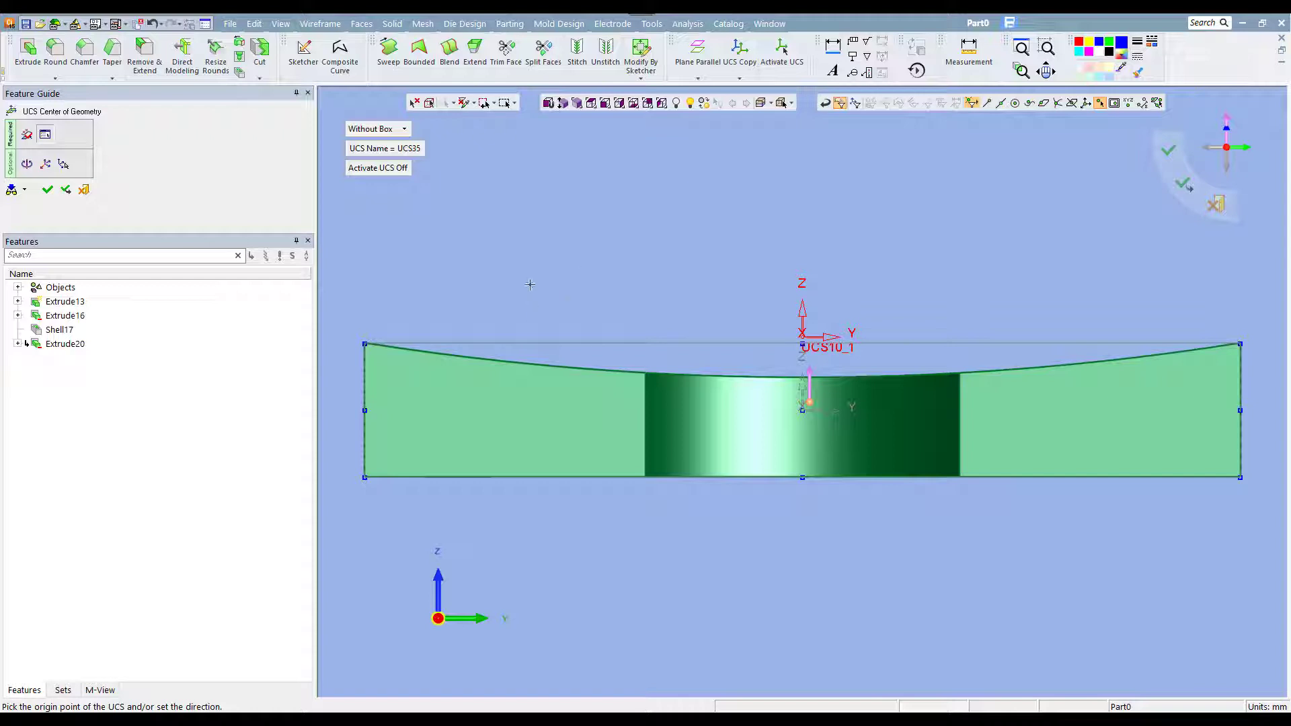
click(402, 167)
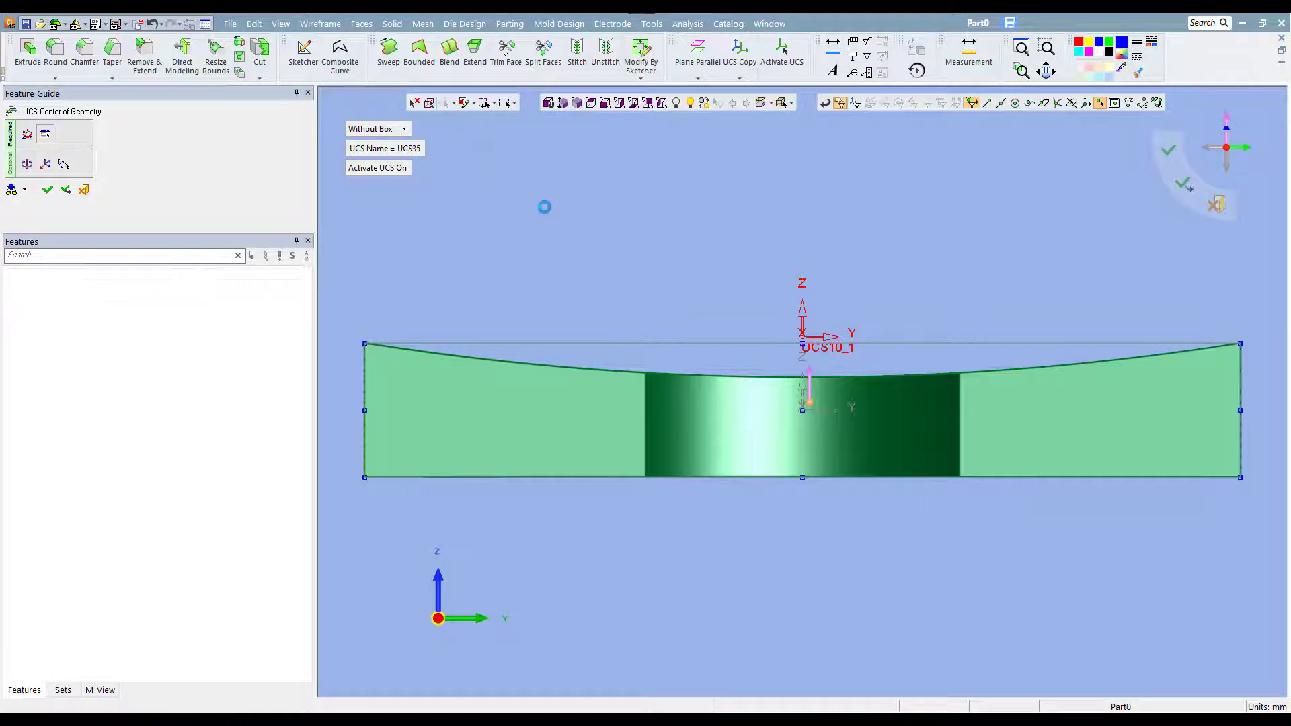
middle_click(544, 207)
click(591, 103)
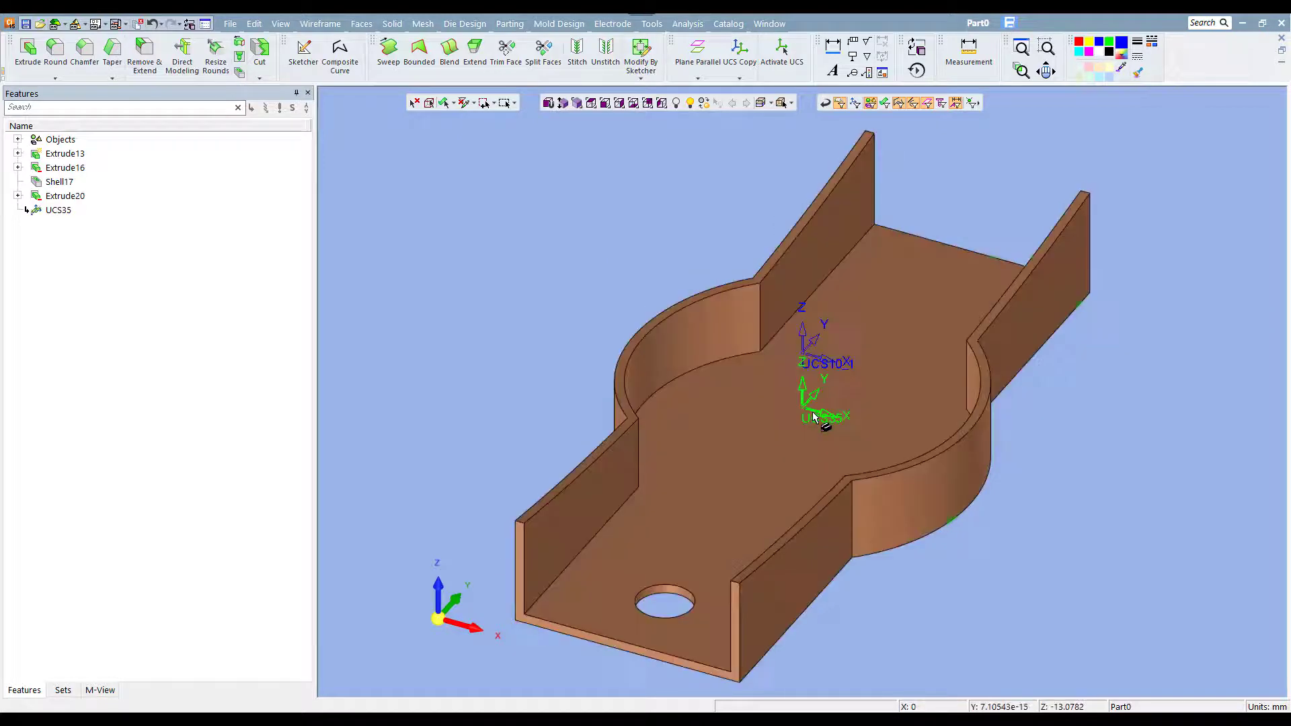
Step: In Part1_R1, start a UCS Center of Geometry on the whole revised part
click(769, 24)
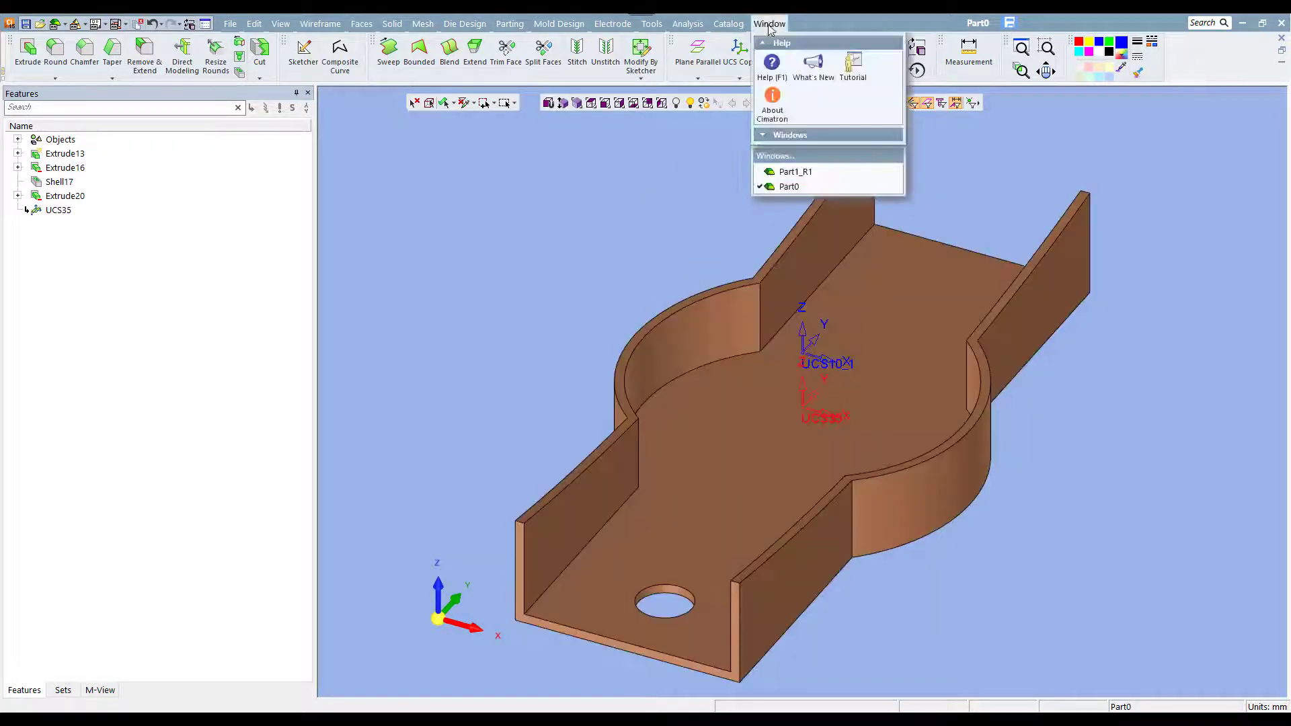
click(780, 172)
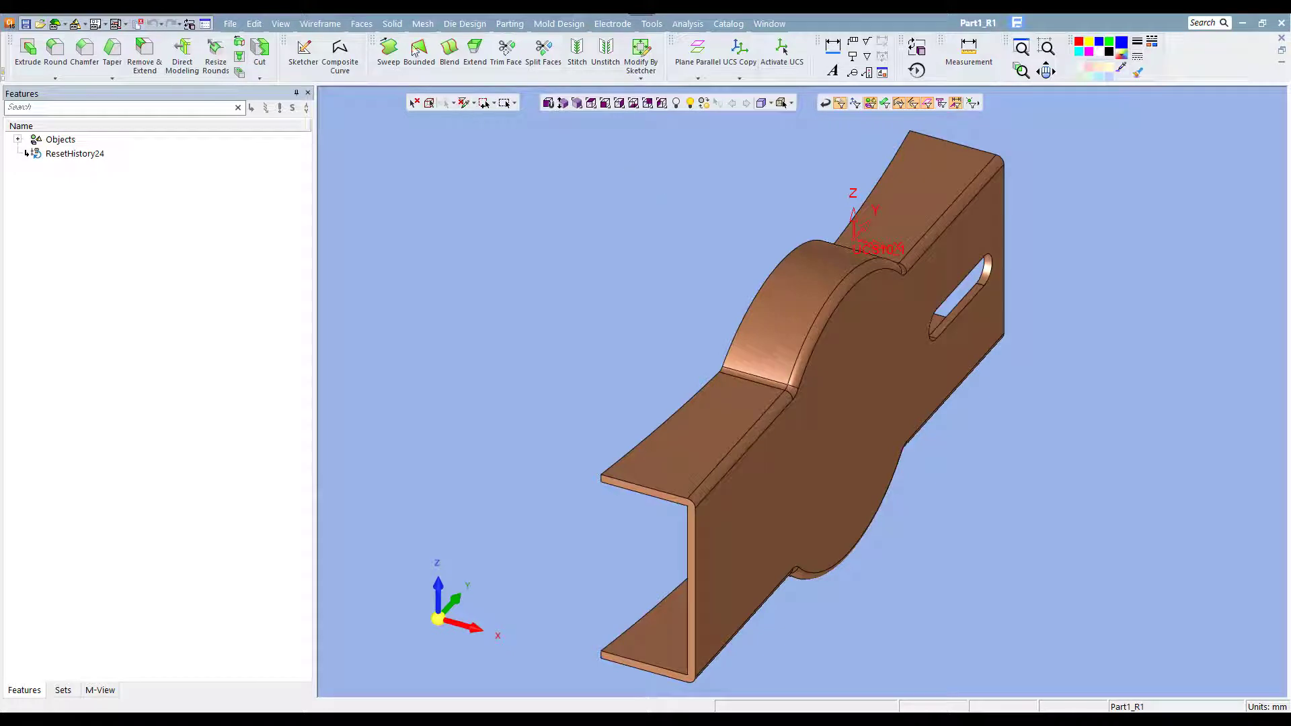
click(320, 23)
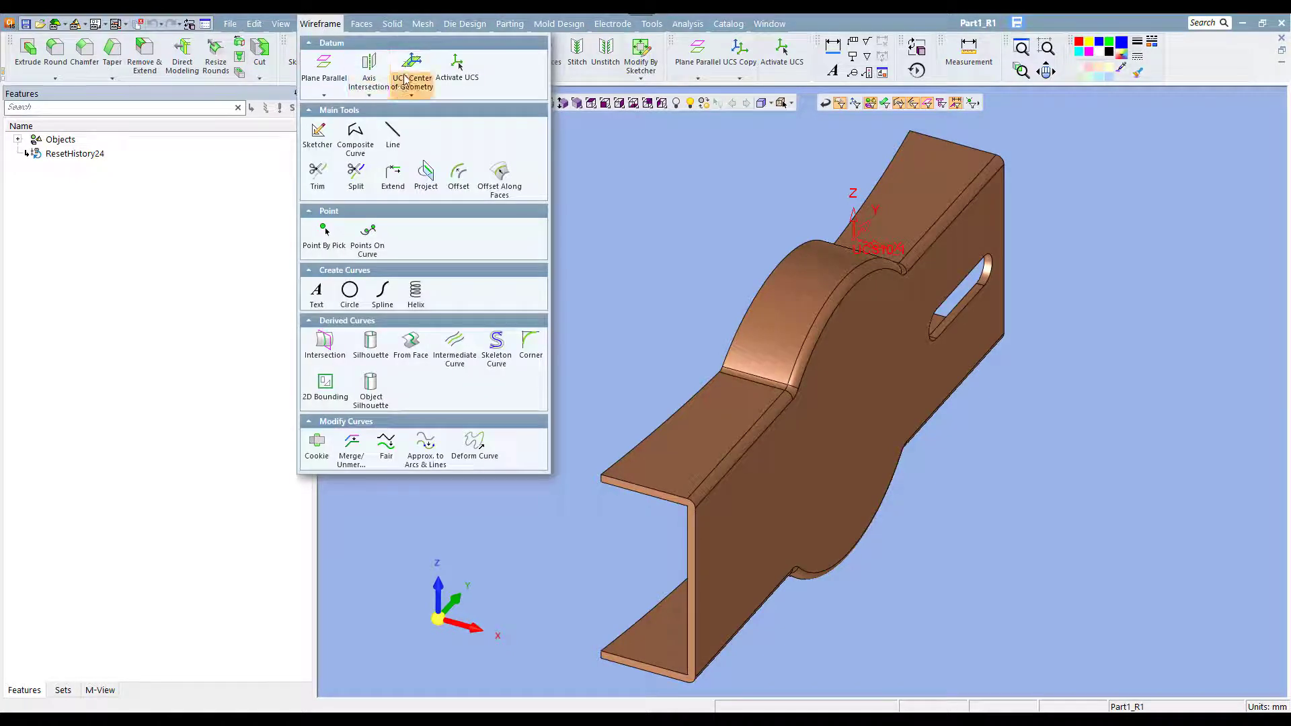
click(403, 77)
click(464, 175)
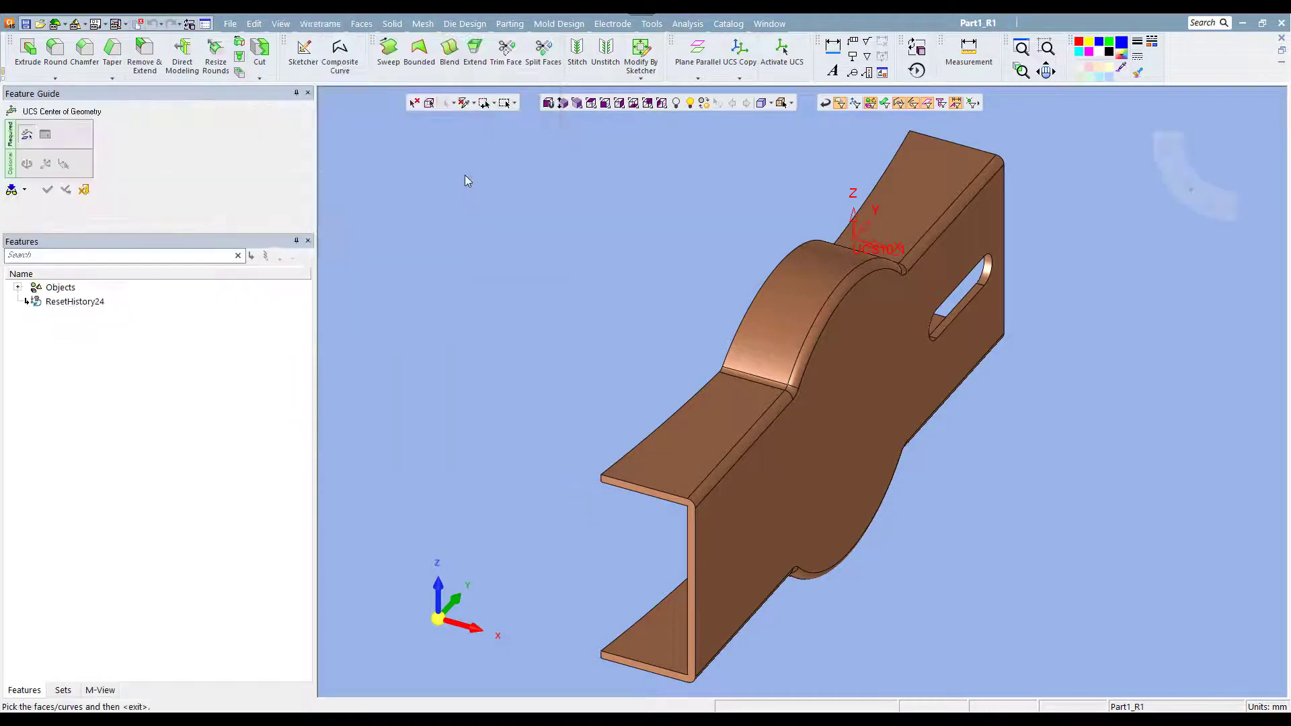
click(429, 102)
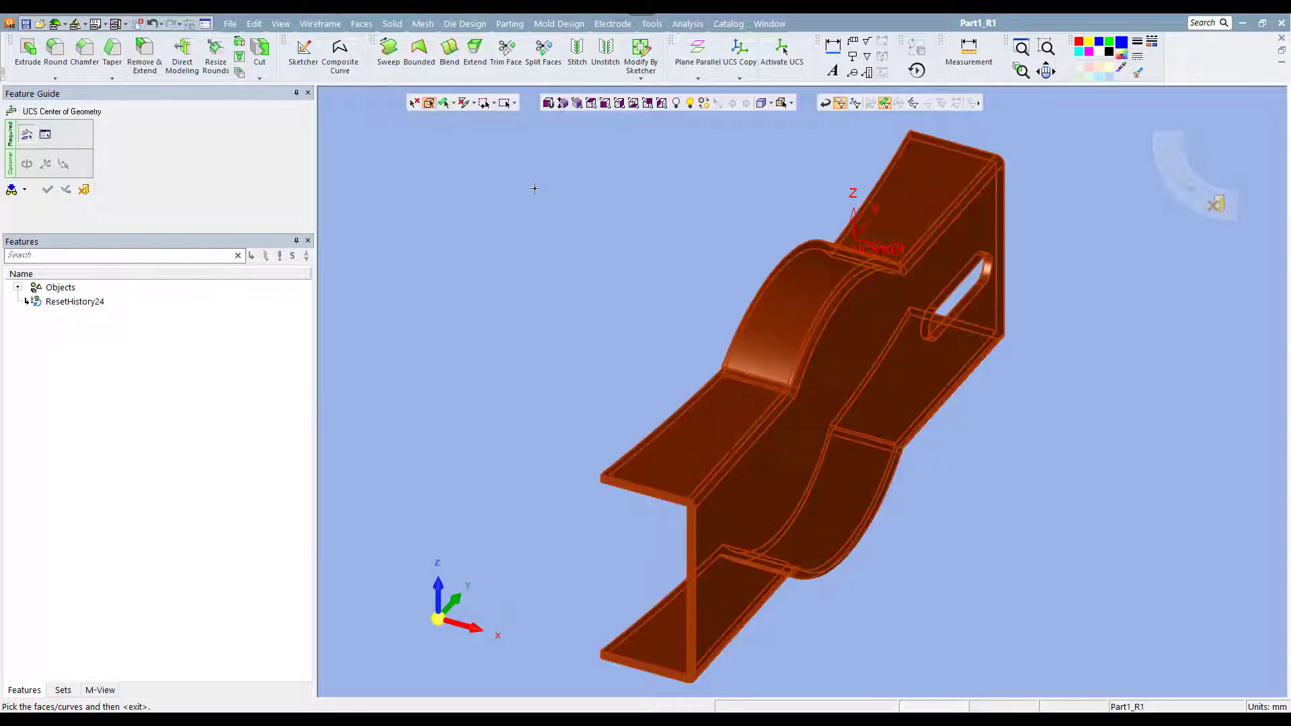
middle_click(572, 209)
Step: Flip the UCS direction, turn Activate UCS On, and create UCS25 in isometric view
mouse_move(632, 269)
middle_down()
mouse_move(696, 259)
mouse_move(726, 343)
middle_up()
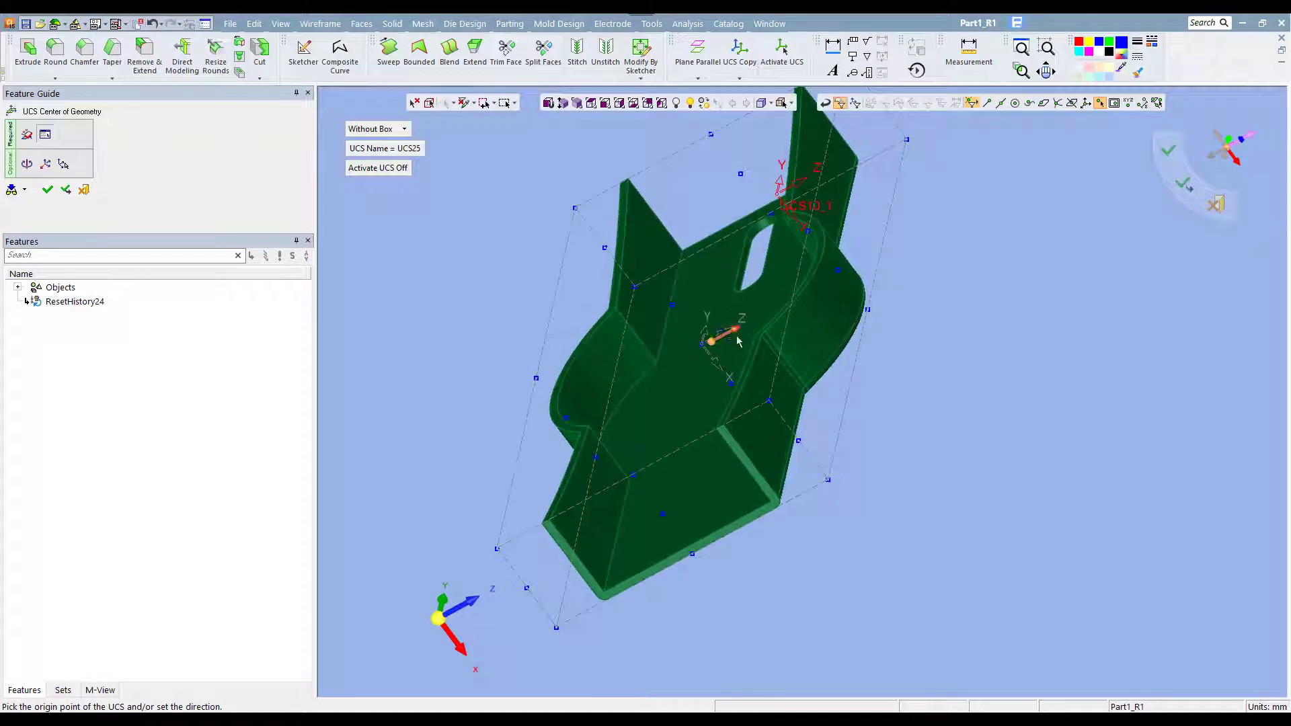
click(714, 347)
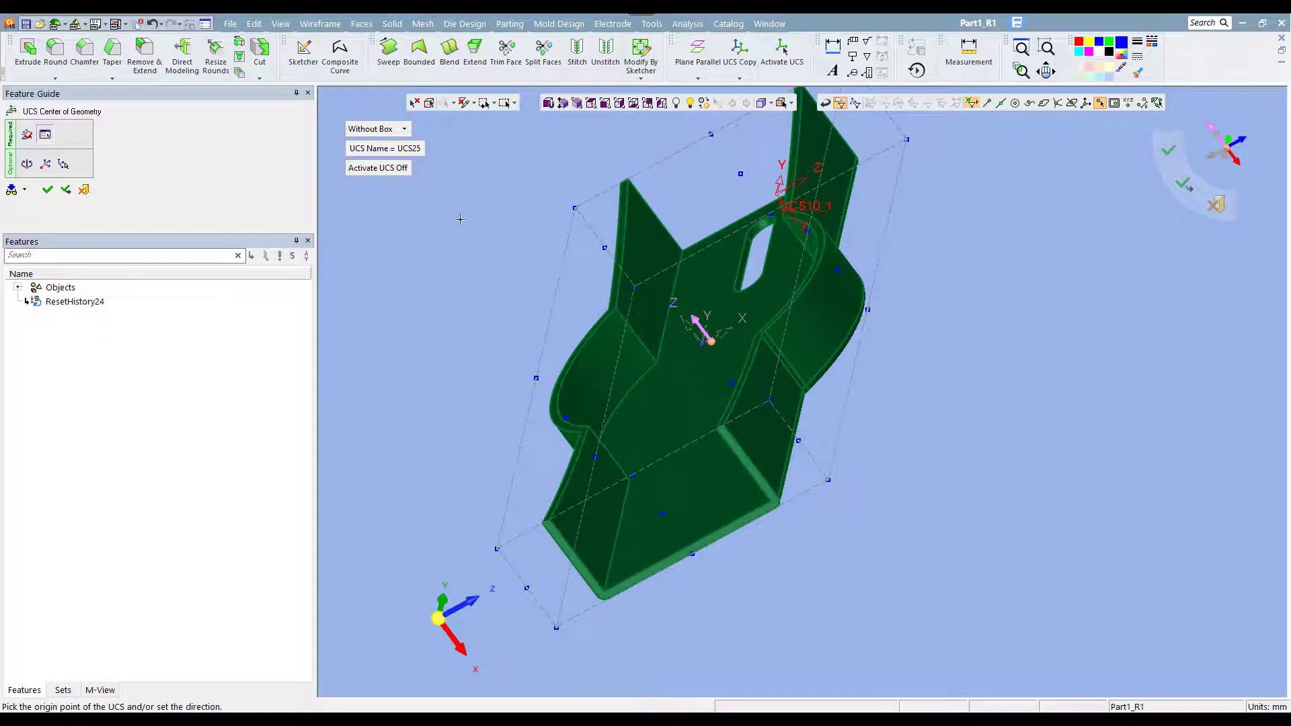
scroll(451, 249, up, 2)
scroll(471, 275, up, 2)
scroll(480, 269, down, 3)
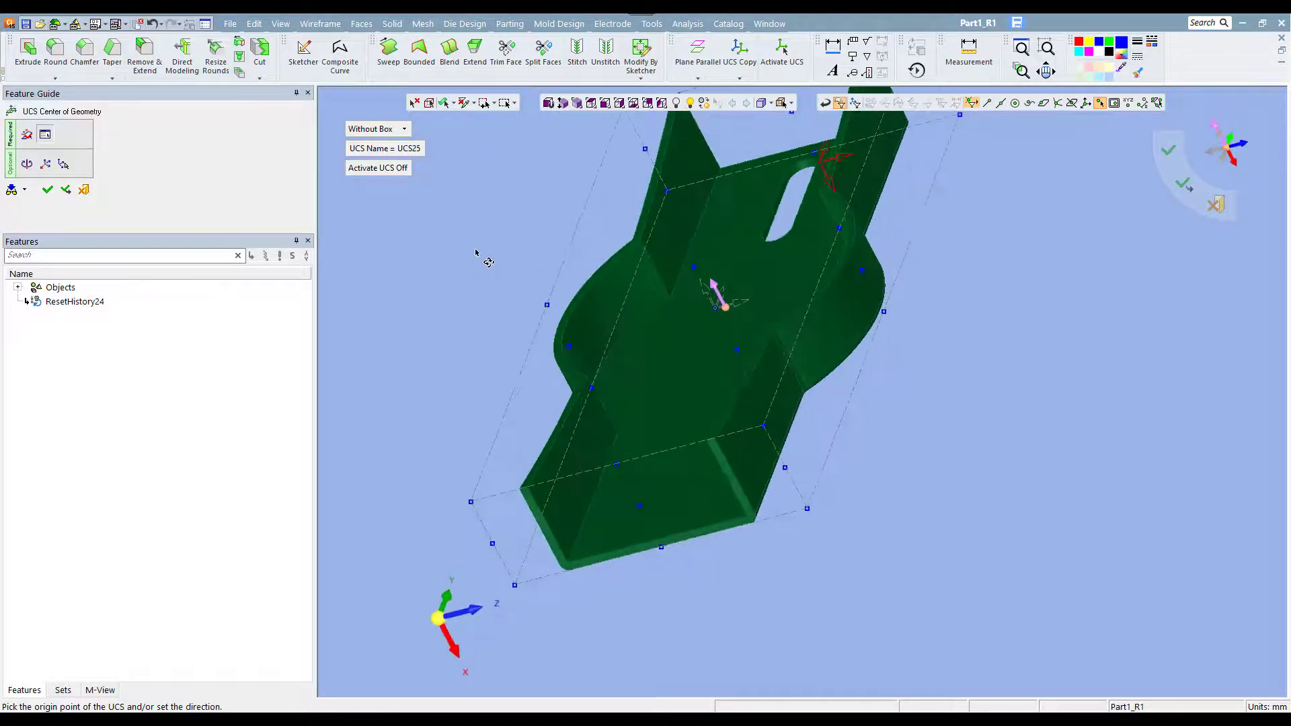
click(396, 173)
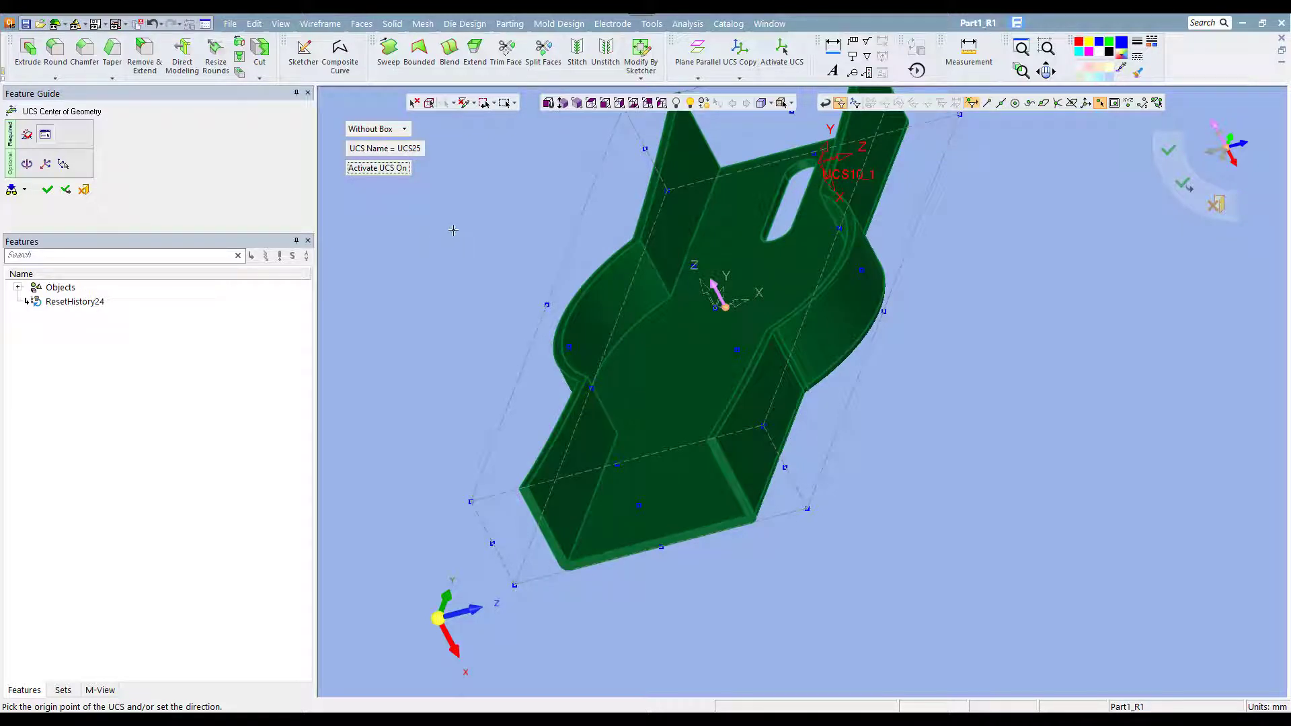
middle_click(453, 230)
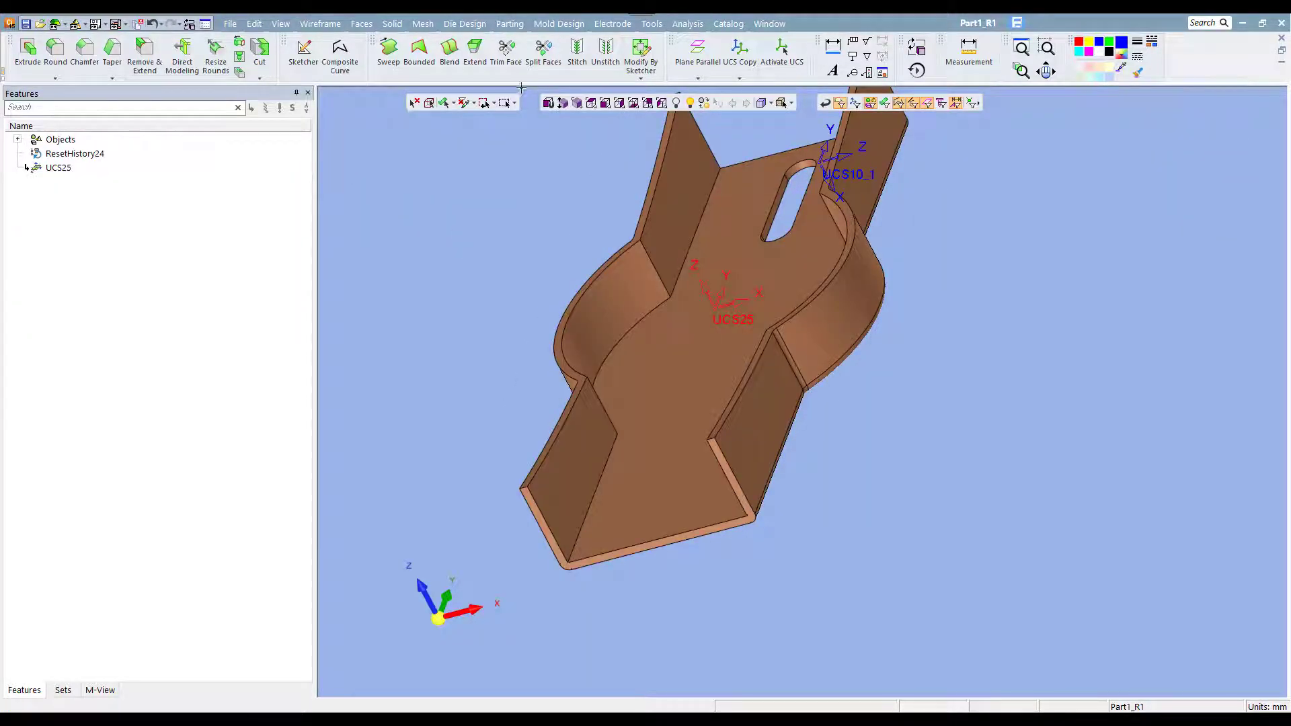
click(576, 102)
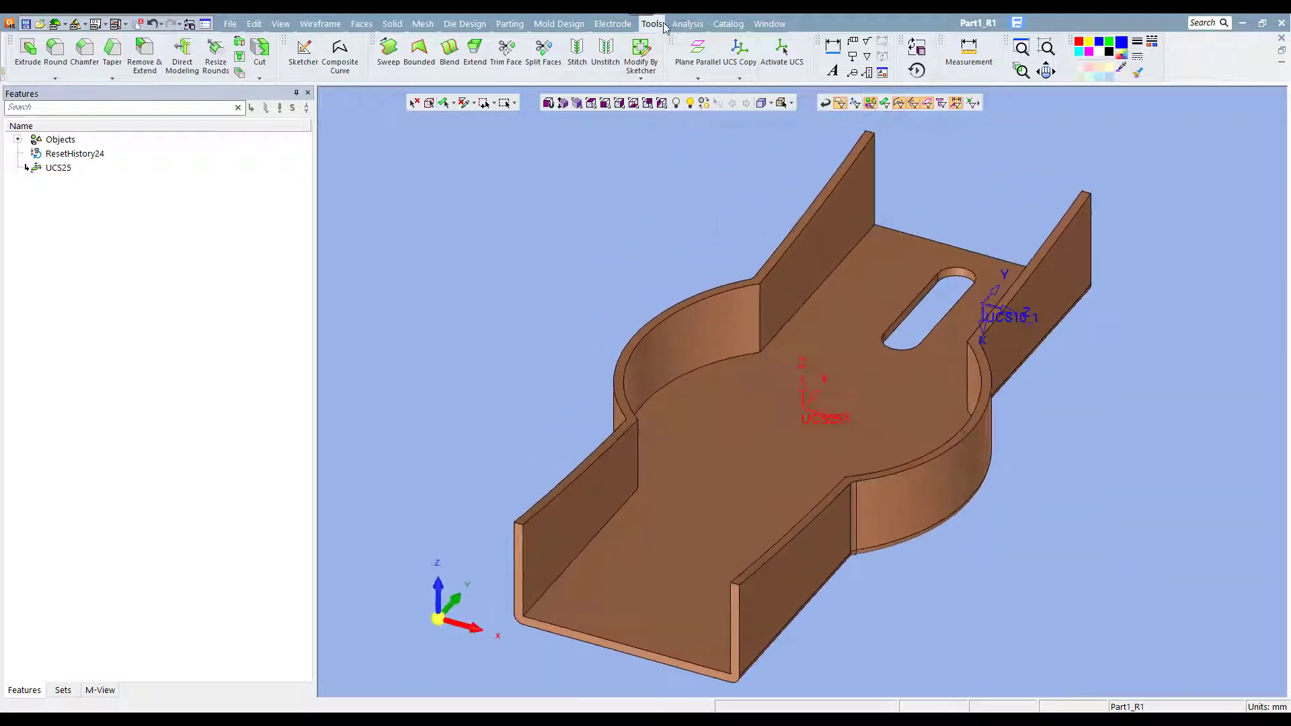
Step: Switch to Part0 and load Part1_R1.elt into a new Compare
click(769, 24)
click(790, 191)
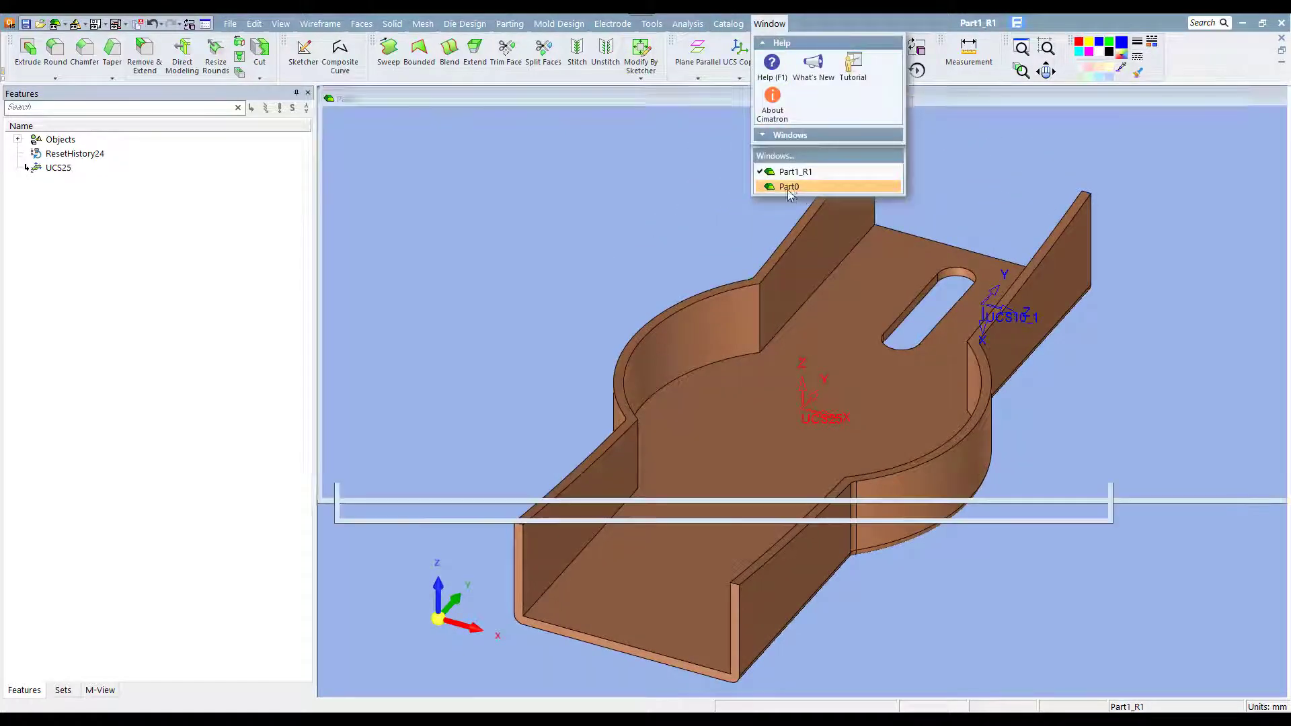
click(687, 23)
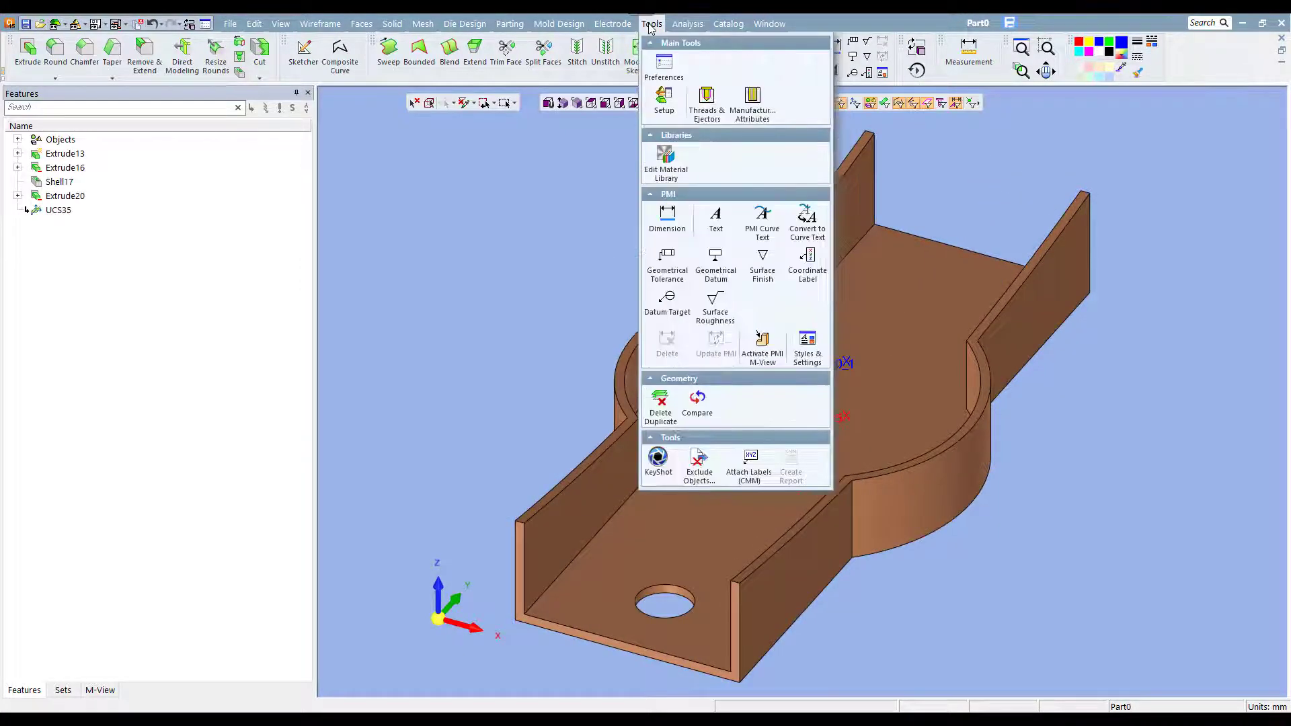
click(698, 403)
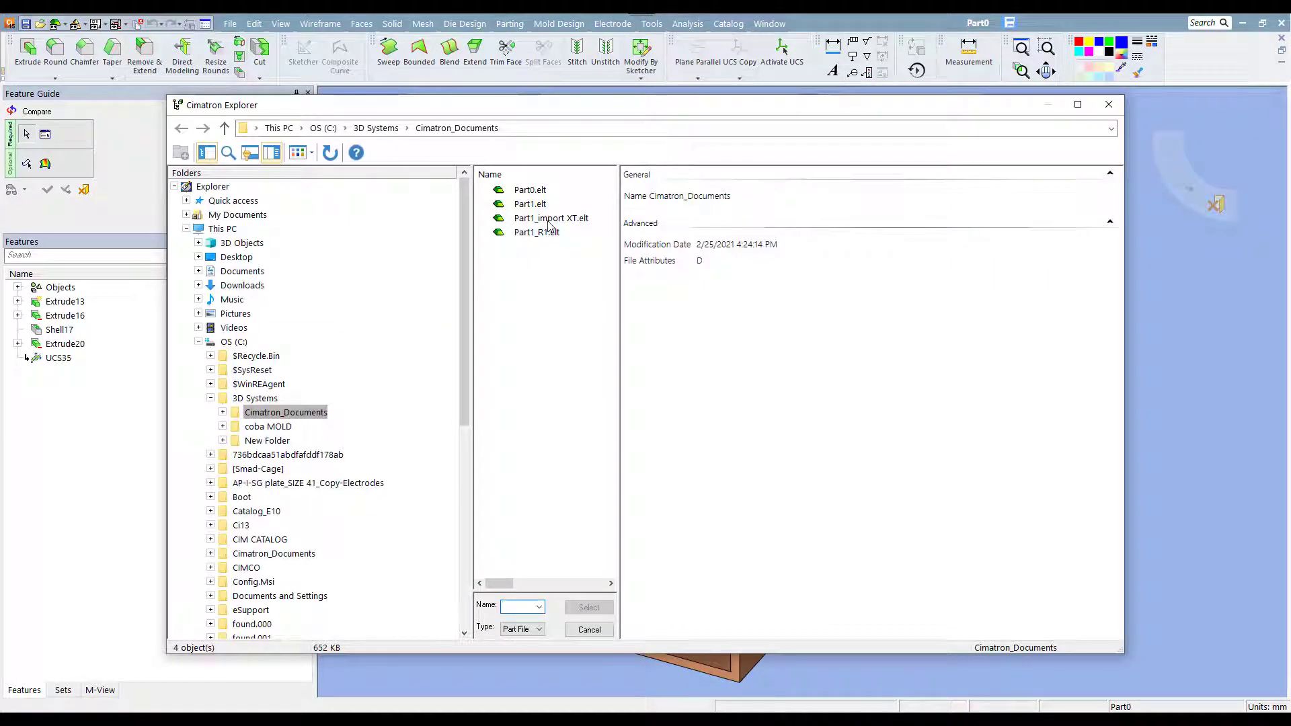
click(538, 232)
click(589, 607)
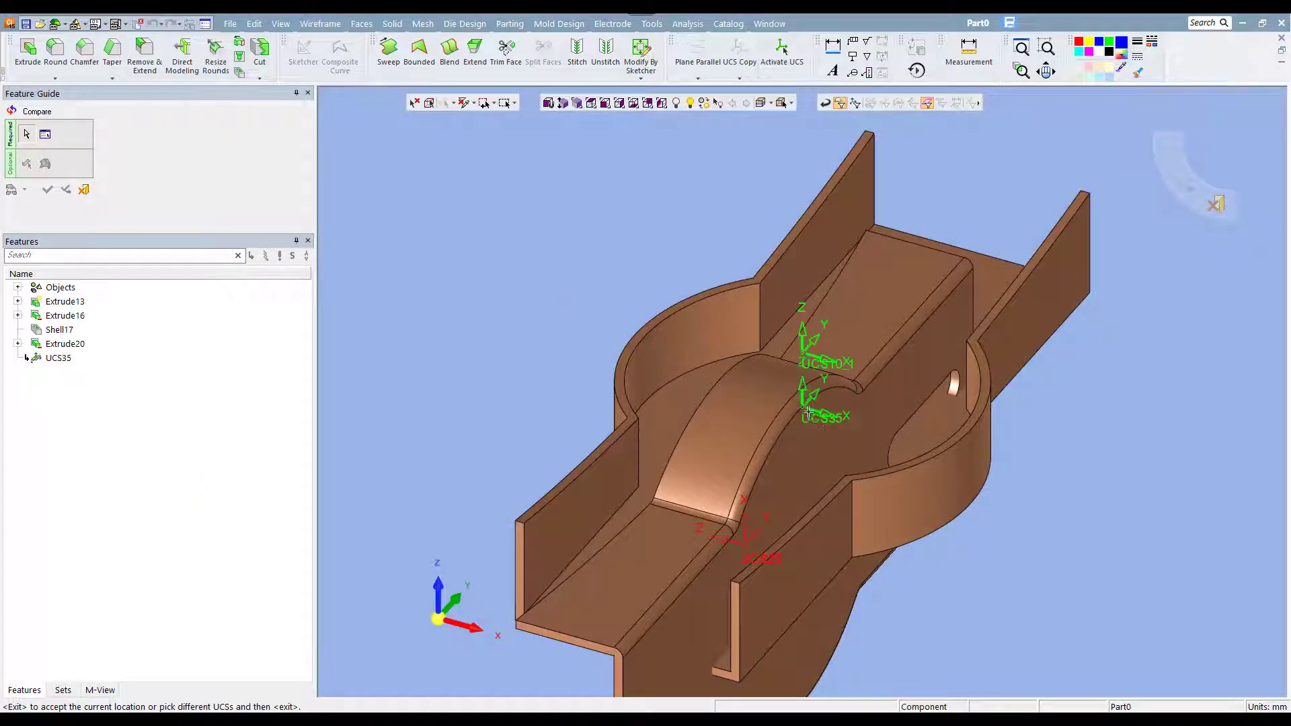
Step: Align the compared part from UCS35 to UCS25 and exit the comparison
click(815, 413)
click(746, 536)
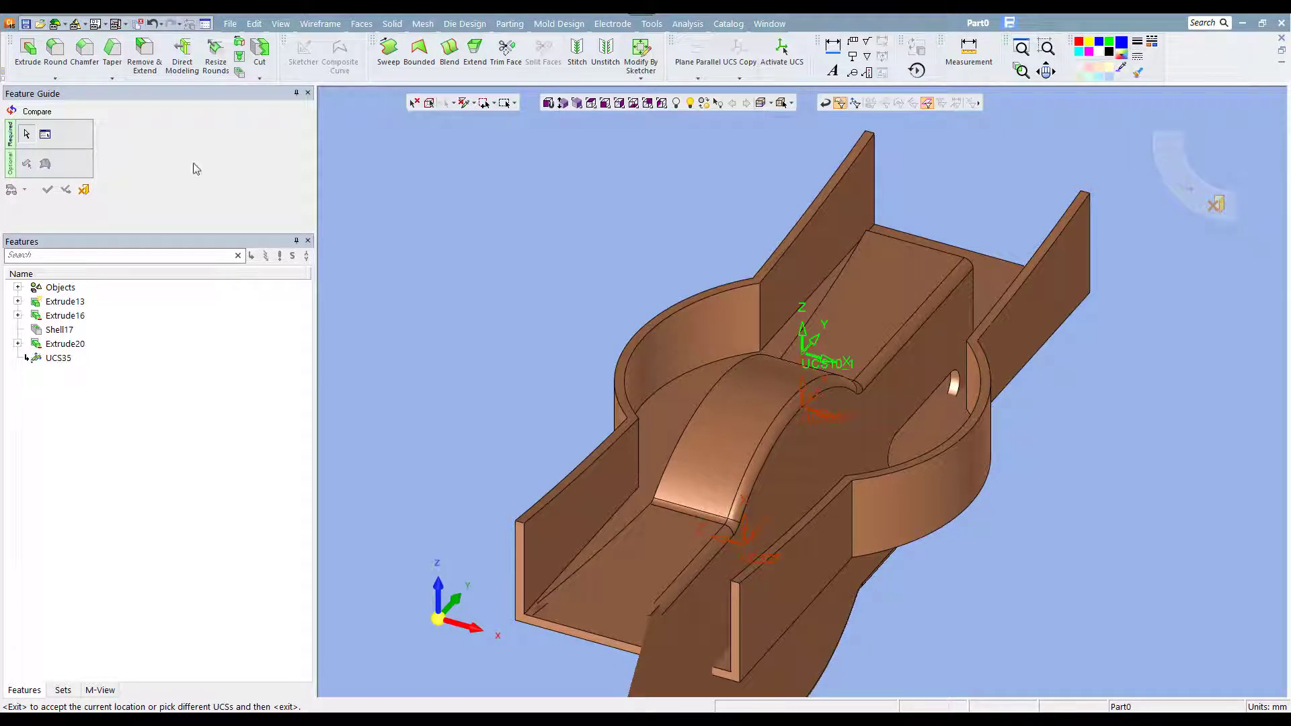
click(85, 191)
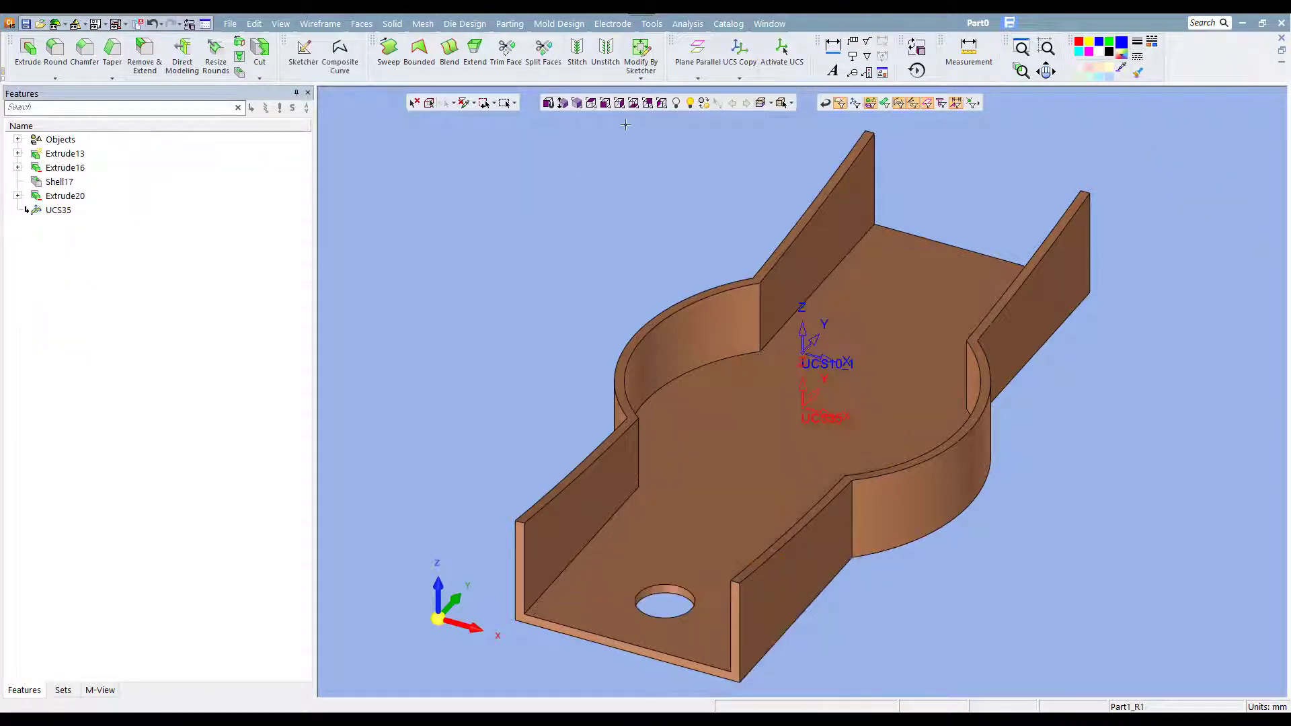
Step: Switch to the Part1_R1 window and back to Part0
click(769, 24)
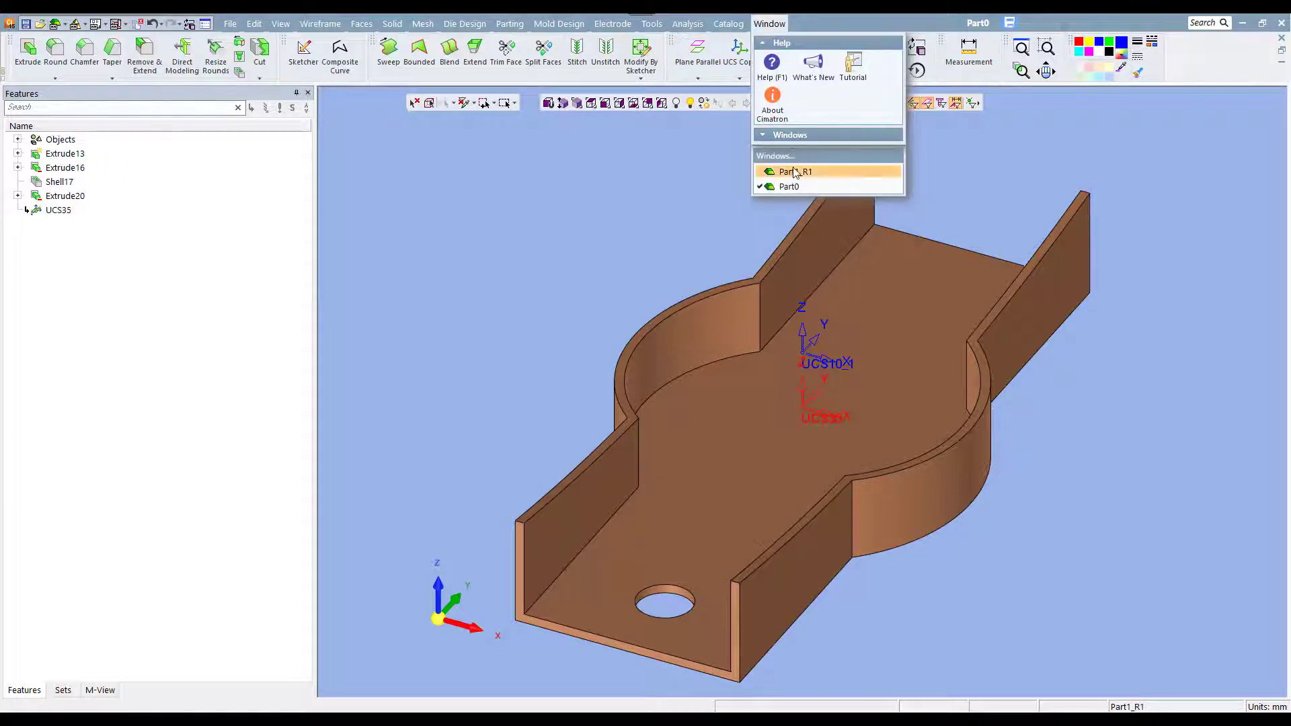
click(795, 173)
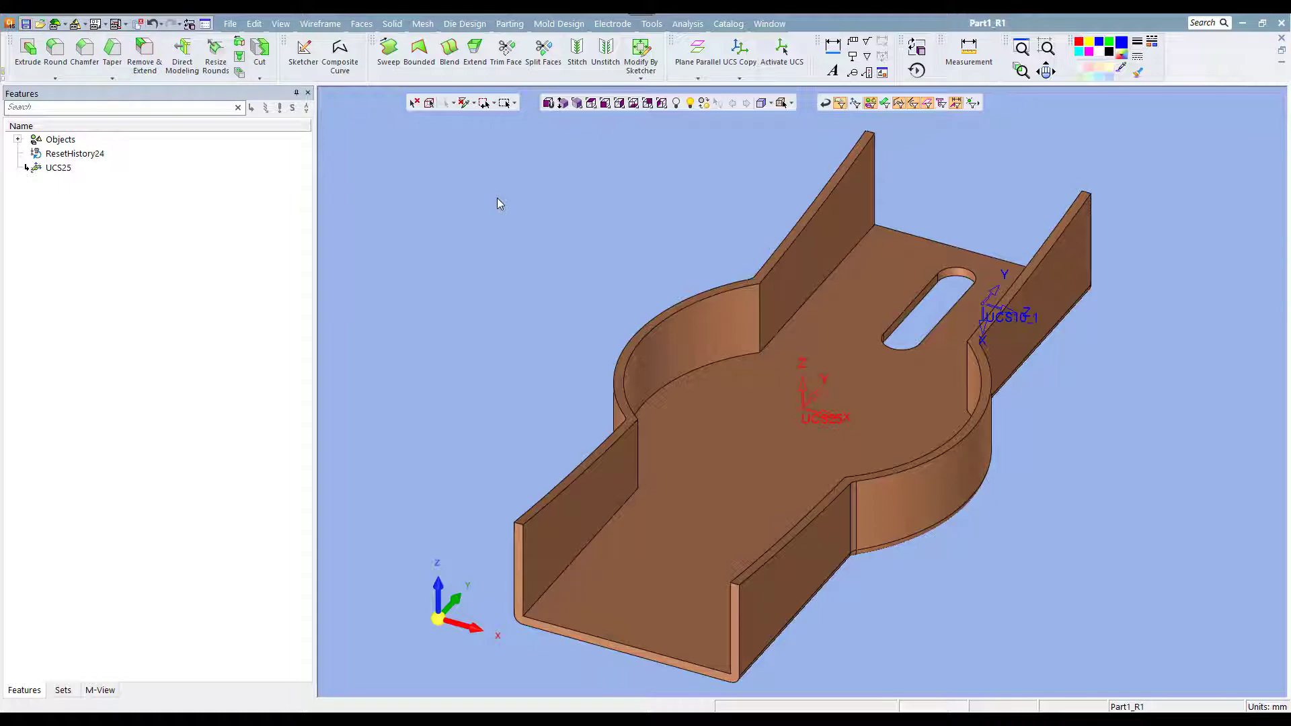
click(770, 24)
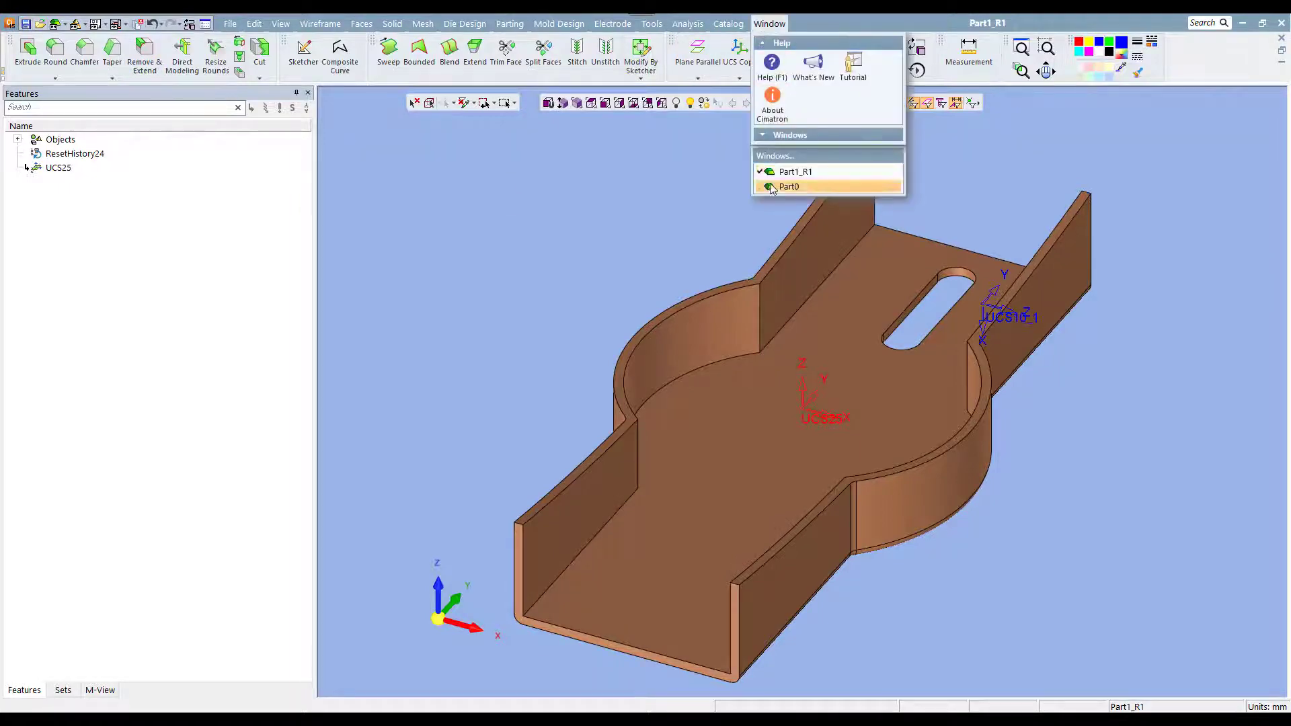
click(796, 186)
Step: Compare Part0 with Part1_R1.elt on the picked UCS, show face differences, then step back
click(687, 23)
click(753, 229)
click(537, 236)
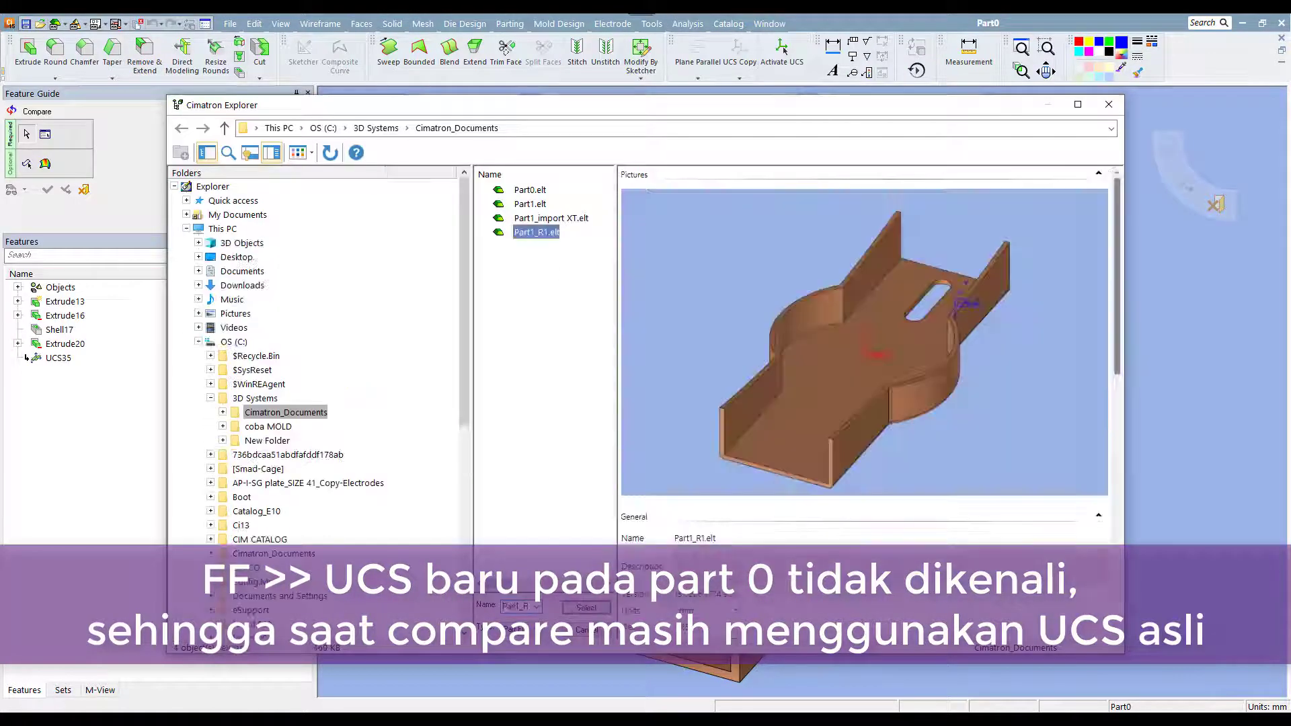
double_click(536, 236)
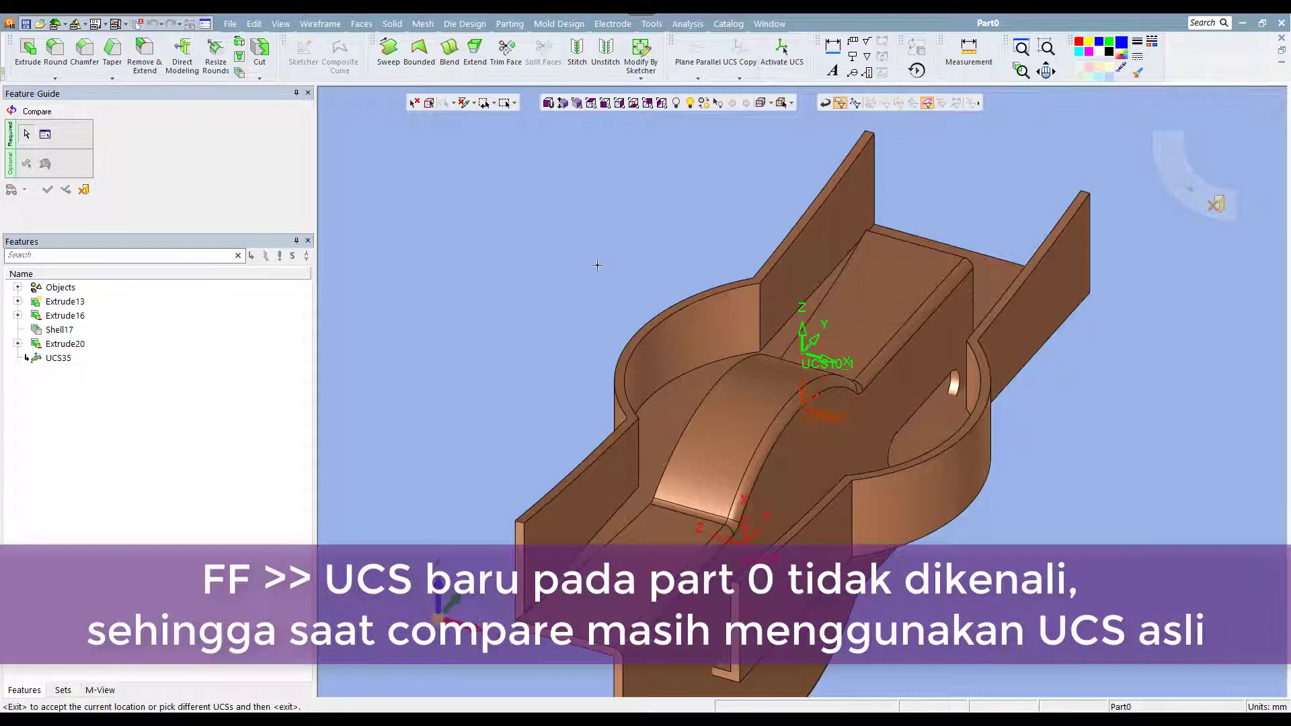
mouse_move(597, 265)
middle_down()
mouse_move(821, 288)
mouse_move(612, 387)
middle_up()
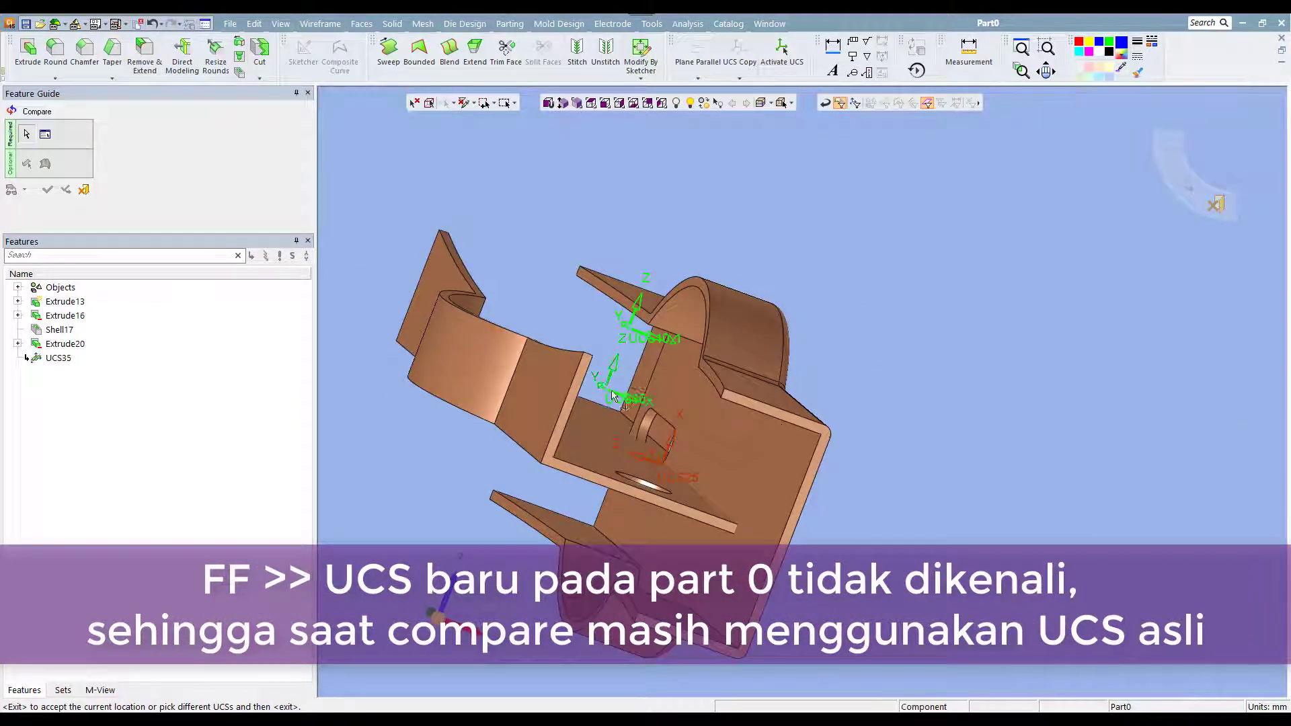
click(612, 395)
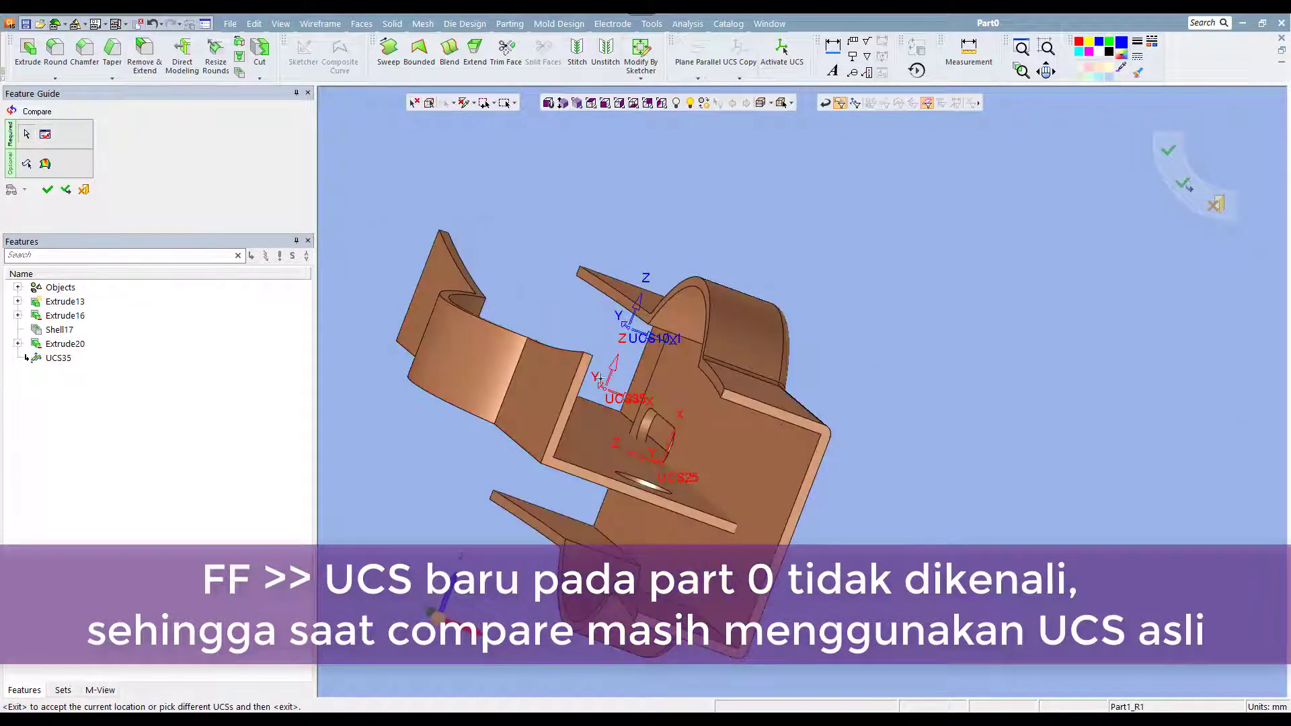
middle_click(599, 379)
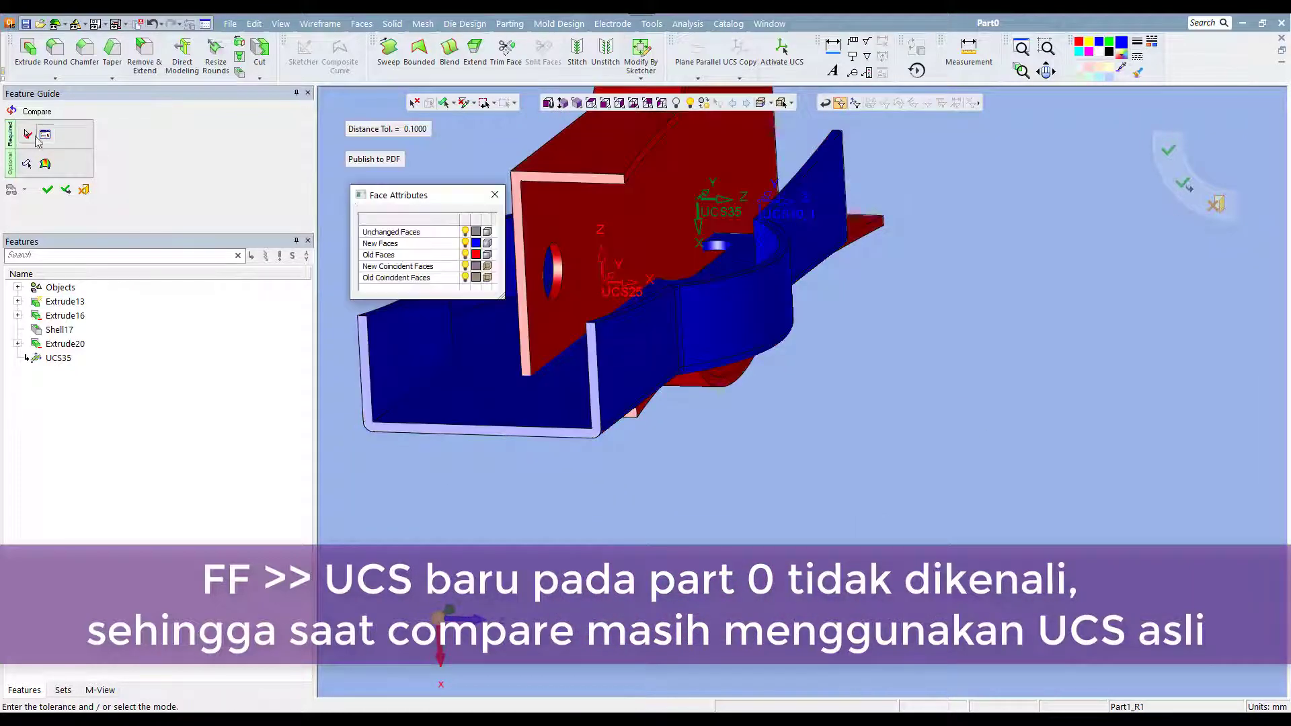
click(36, 137)
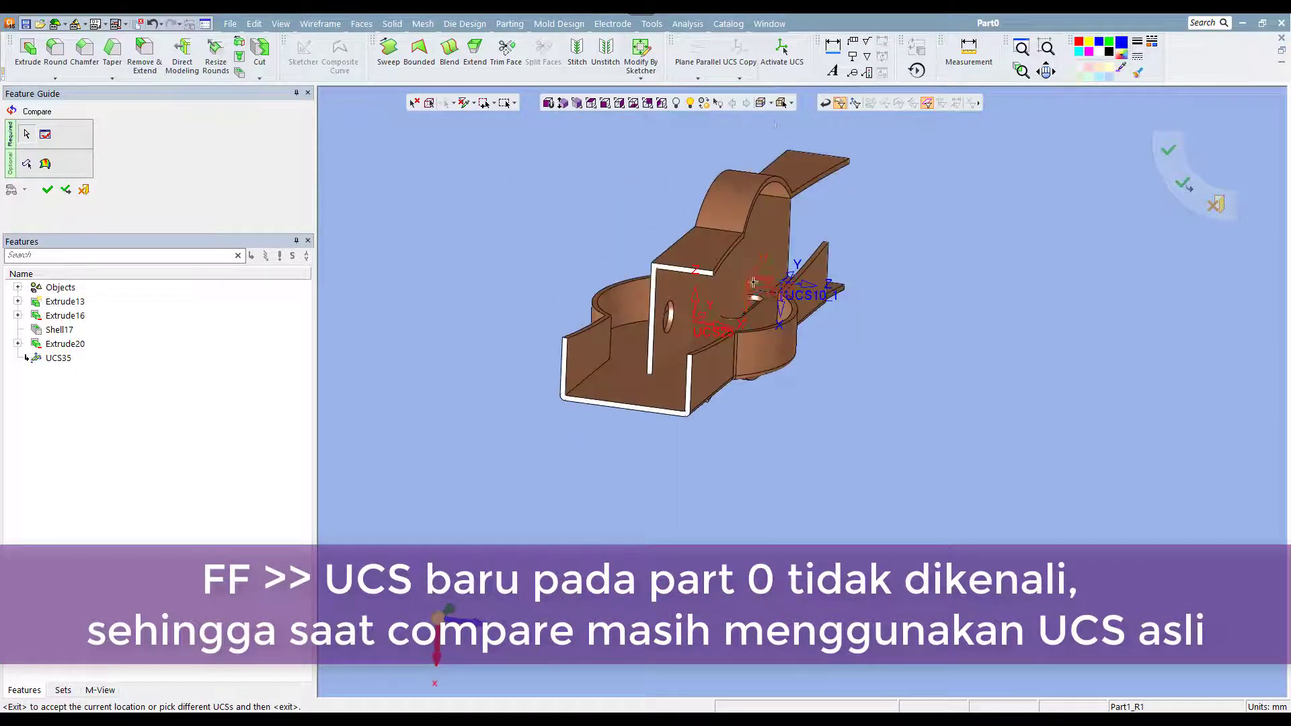
Step: Leave the comparison and display UCS25 on the Part1_R1 part
middle_click(753, 282)
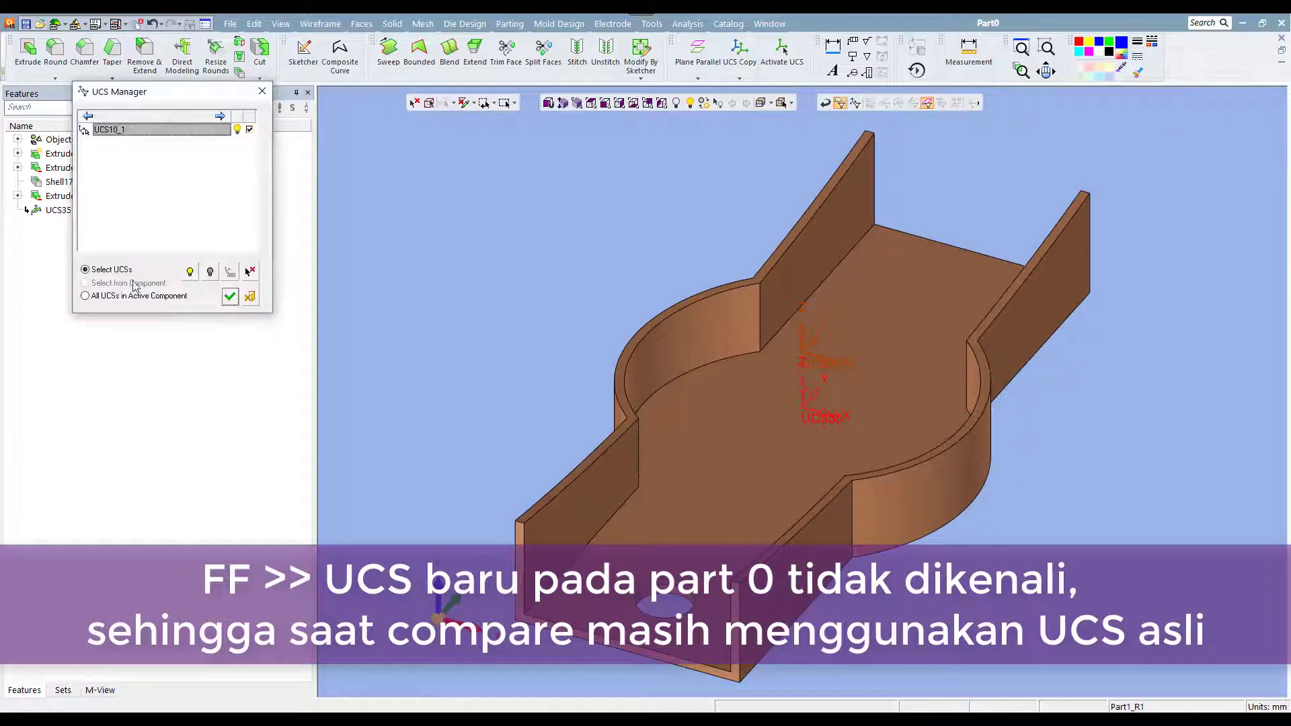
click(230, 297)
click(769, 24)
click(788, 181)
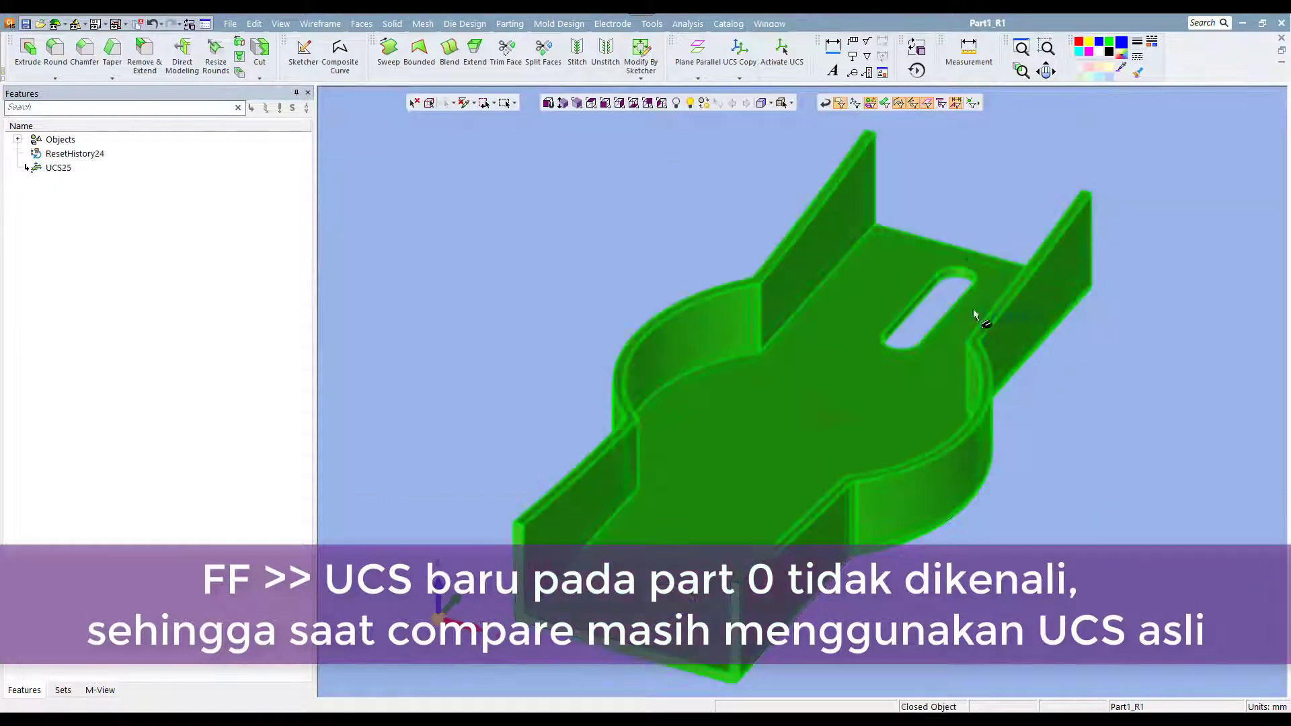
middle_click(974, 309)
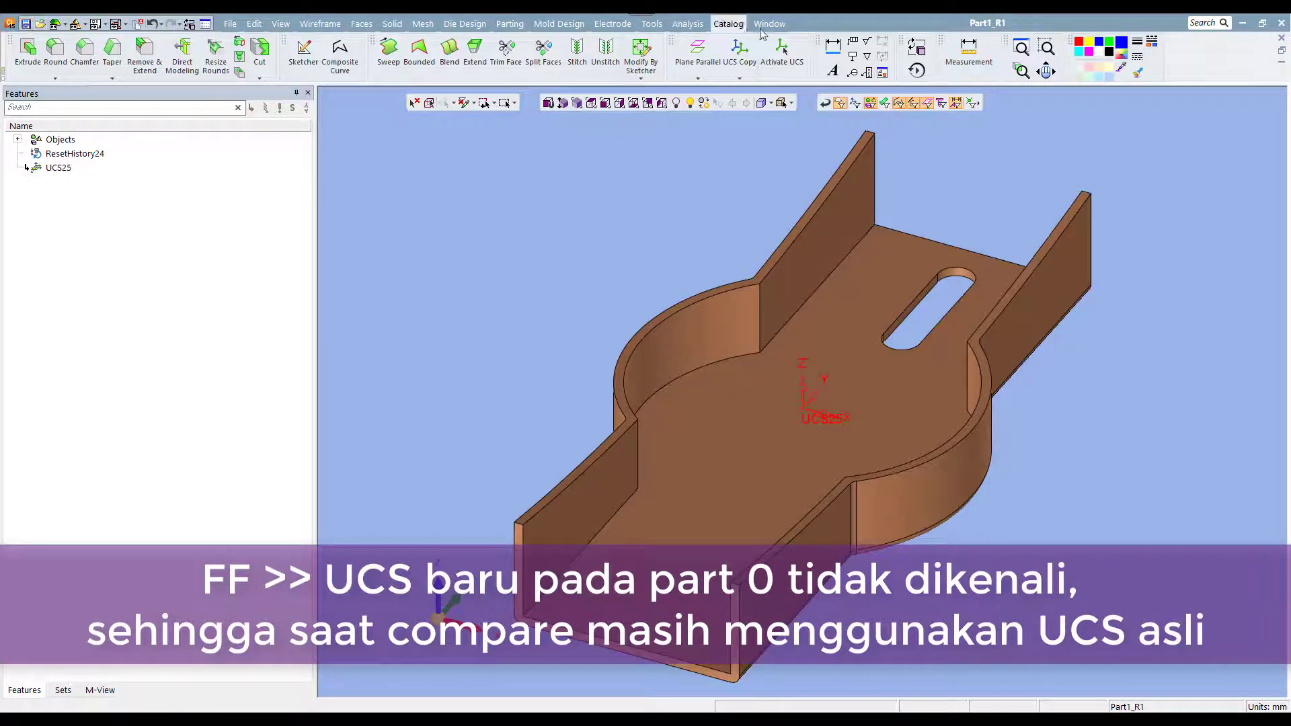
Step: Back in Part0, rerun the Compare with Part1_R1.elt, view colour differences, and end it
click(769, 24)
click(788, 167)
click(687, 24)
click(661, 456)
click(536, 232)
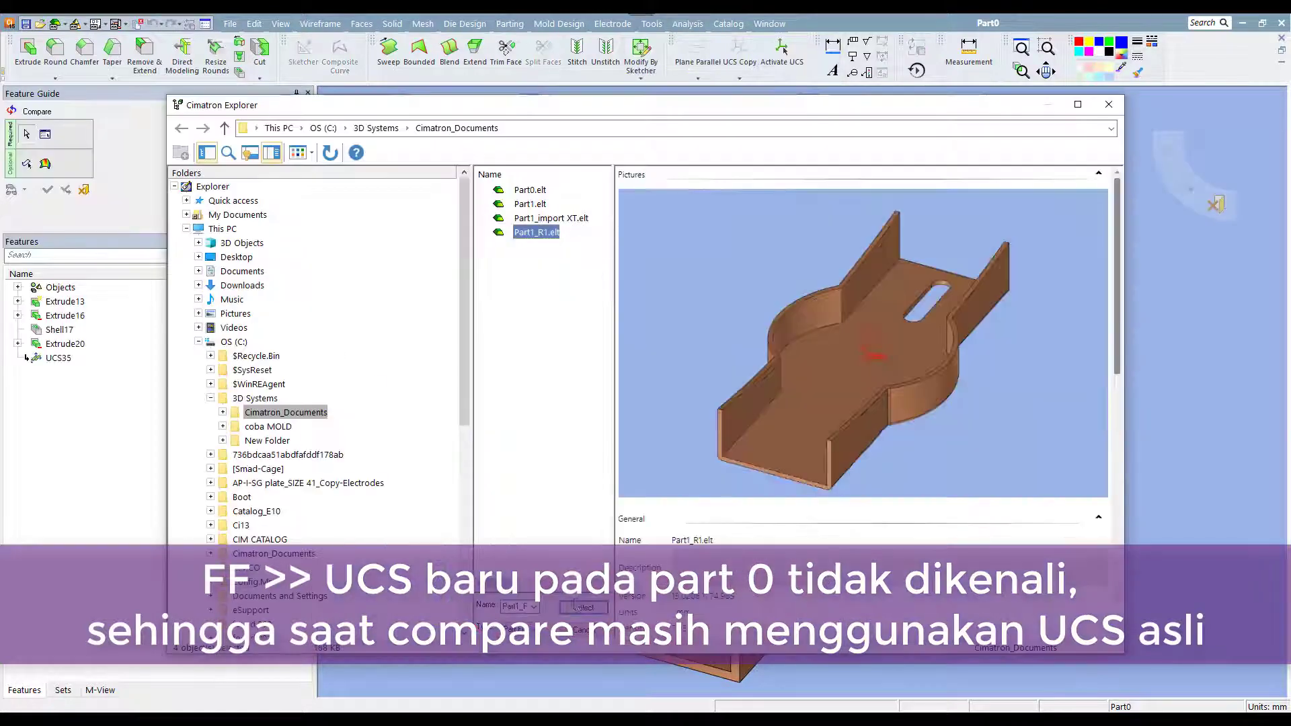
click(575, 607)
middle_drag(693, 336, 787, 321)
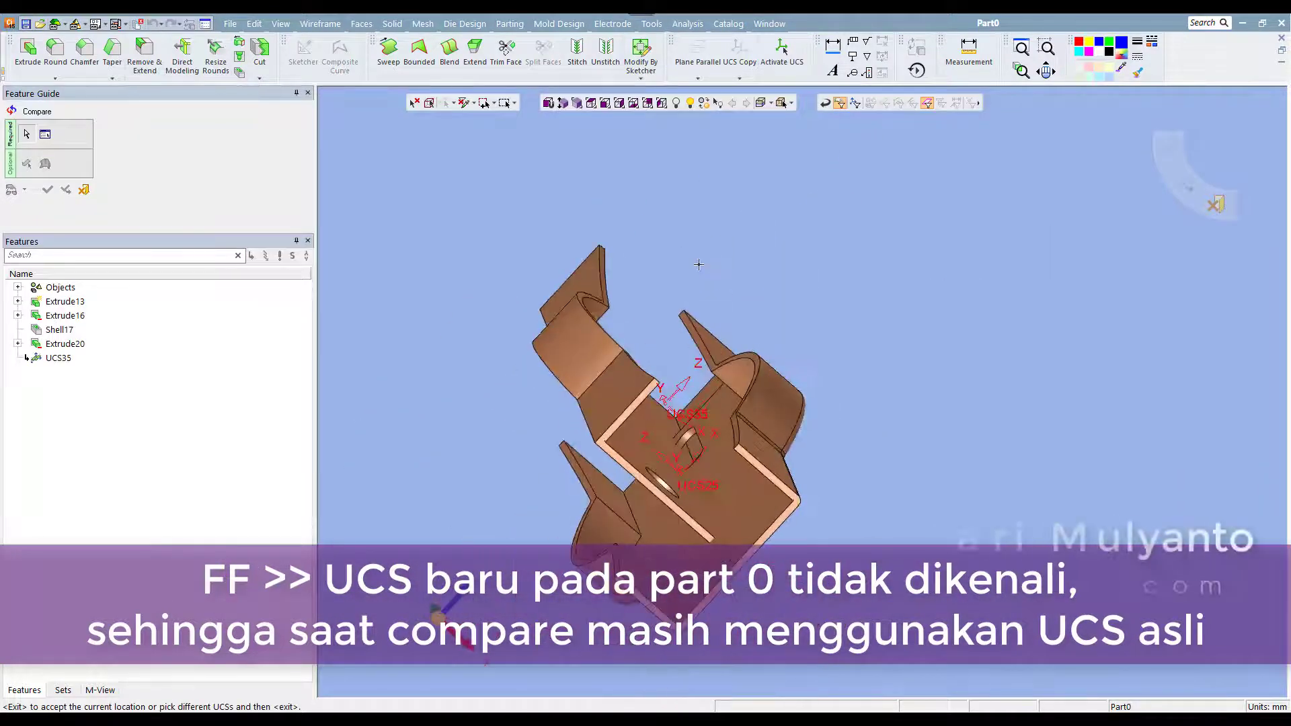
middle_click(786, 321)
mouse_move(763, 248)
middle_down()
mouse_move(556, 433)
mouse_move(528, 370)
mouse_move(726, 447)
middle_up()
middle_click(739, 291)
Step: Check Part1_R1 in top and front views, then return to Part0
middle_drag(738, 291, 629, 179)
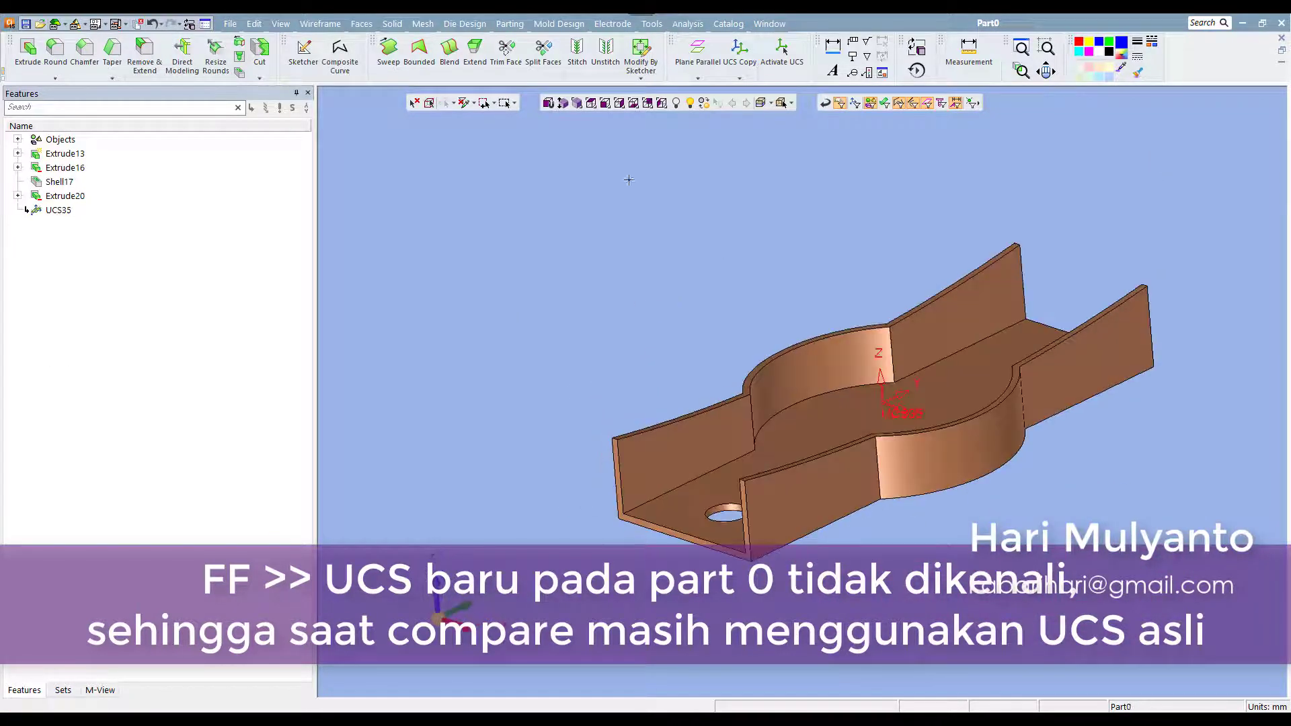
click(633, 103)
click(769, 24)
click(780, 168)
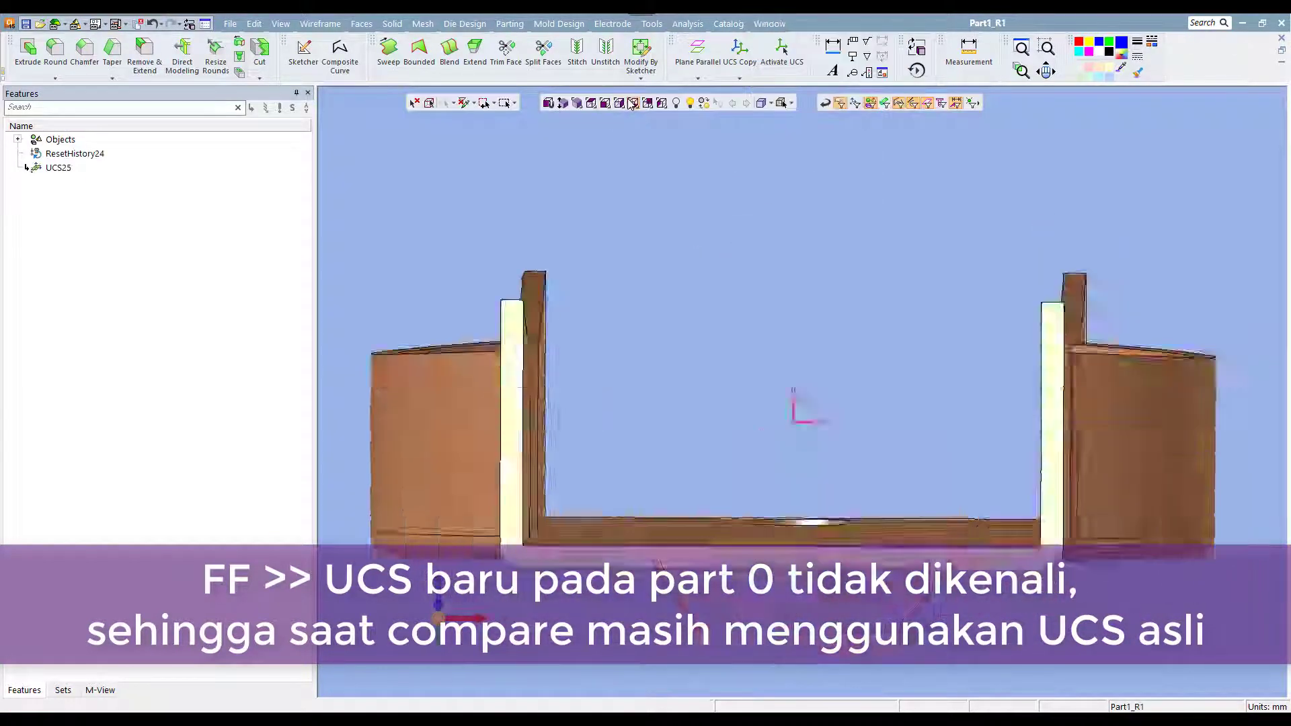
click(631, 104)
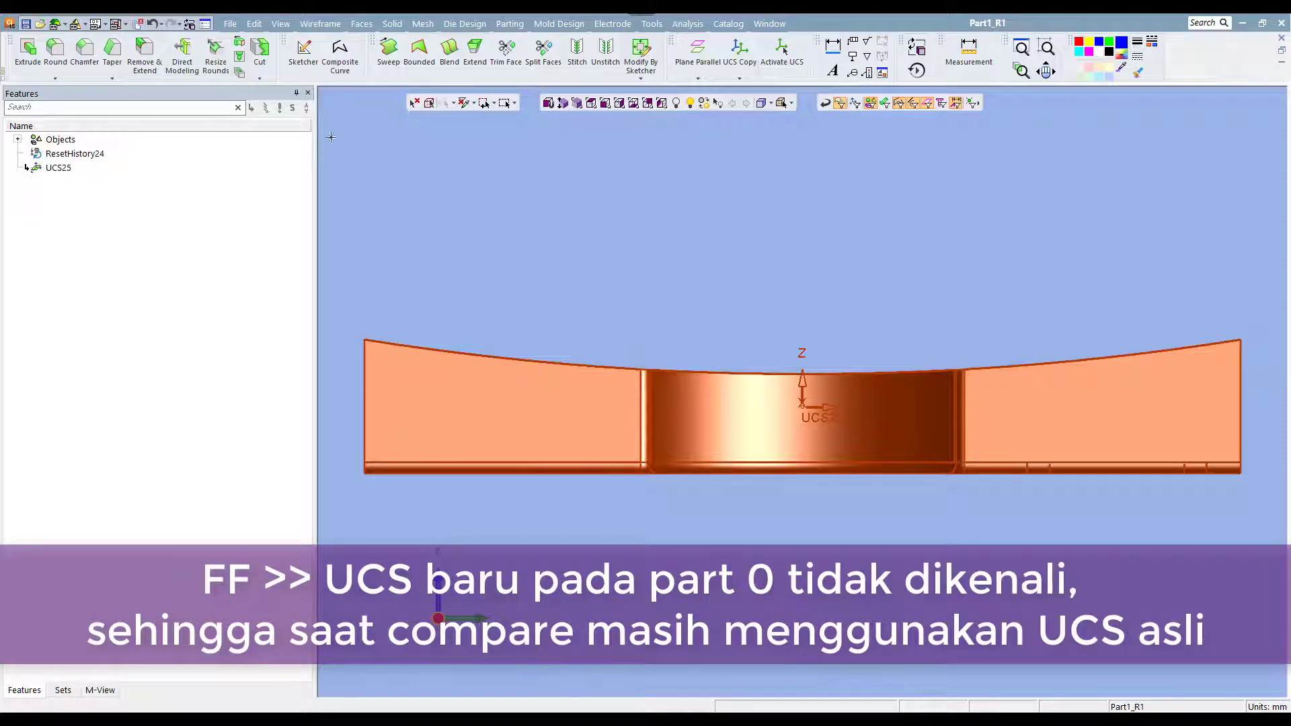
click(769, 23)
click(688, 321)
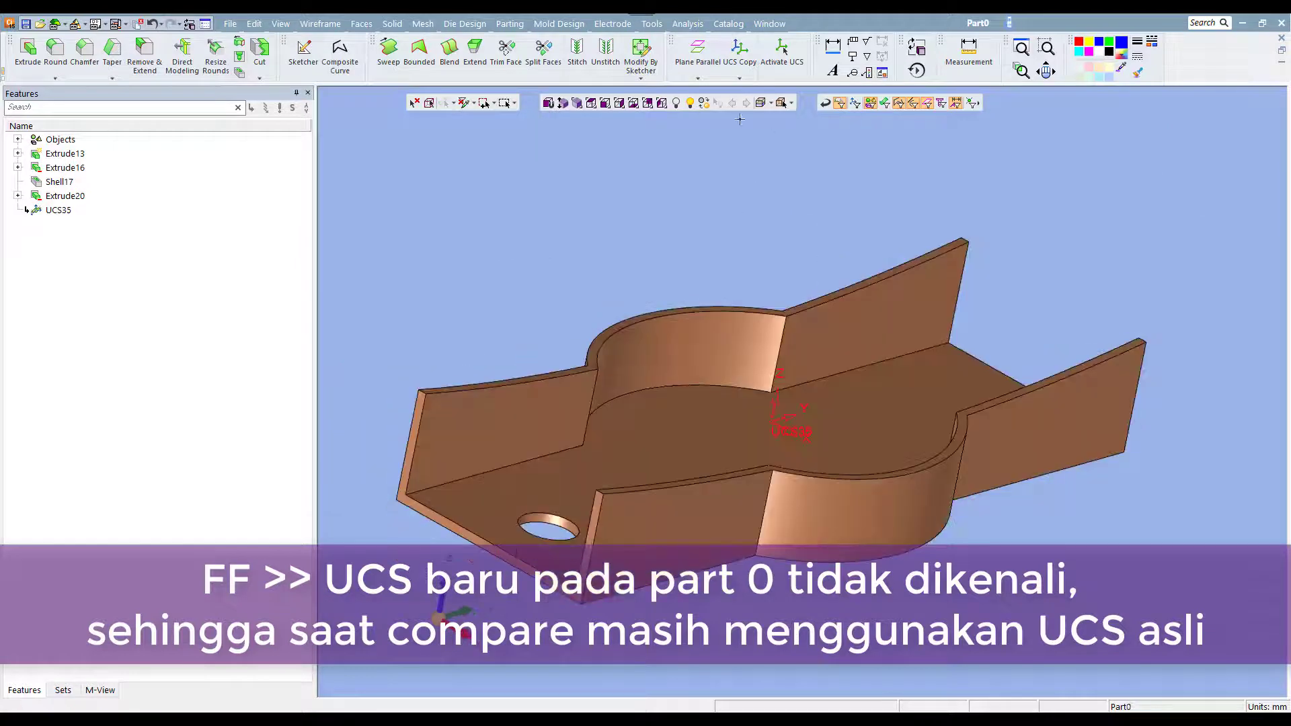
Step: Switch from Part0 to Part1_R1 and back to Part0
middle_drag(800, 220, 760, 255)
click(134, 300)
click(229, 296)
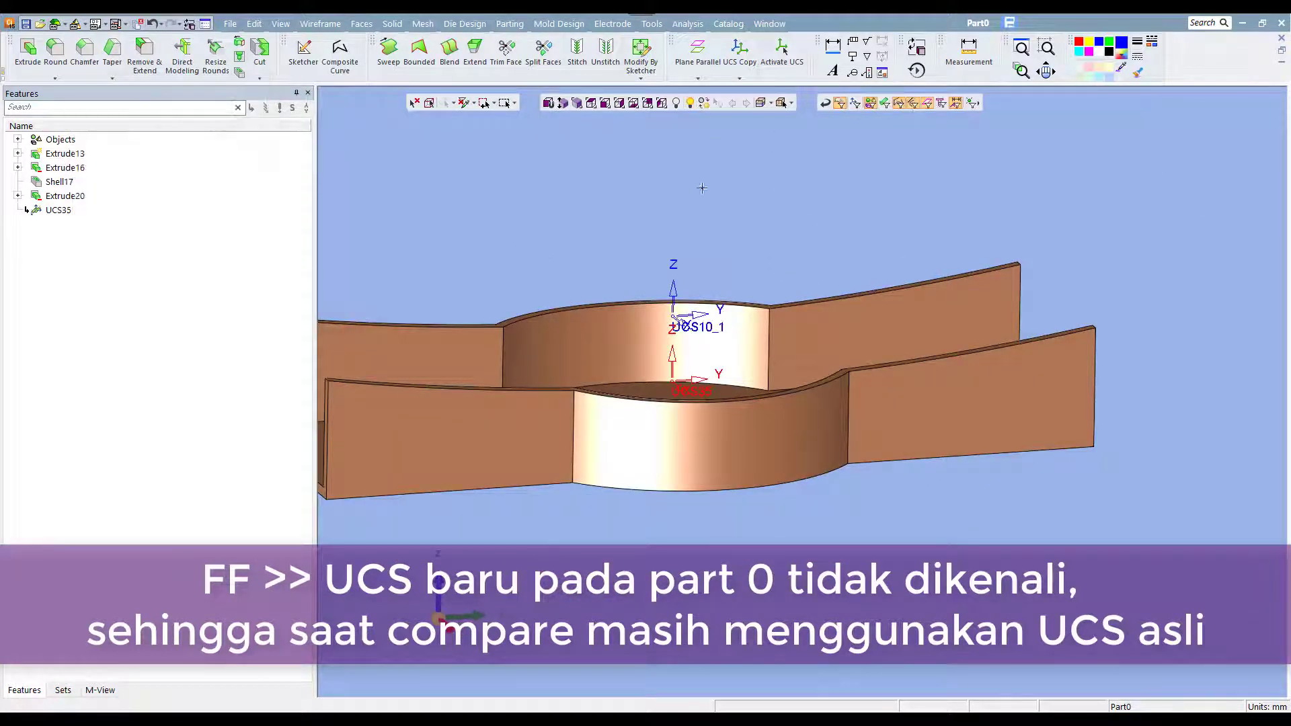
click(769, 24)
click(807, 173)
click(769, 24)
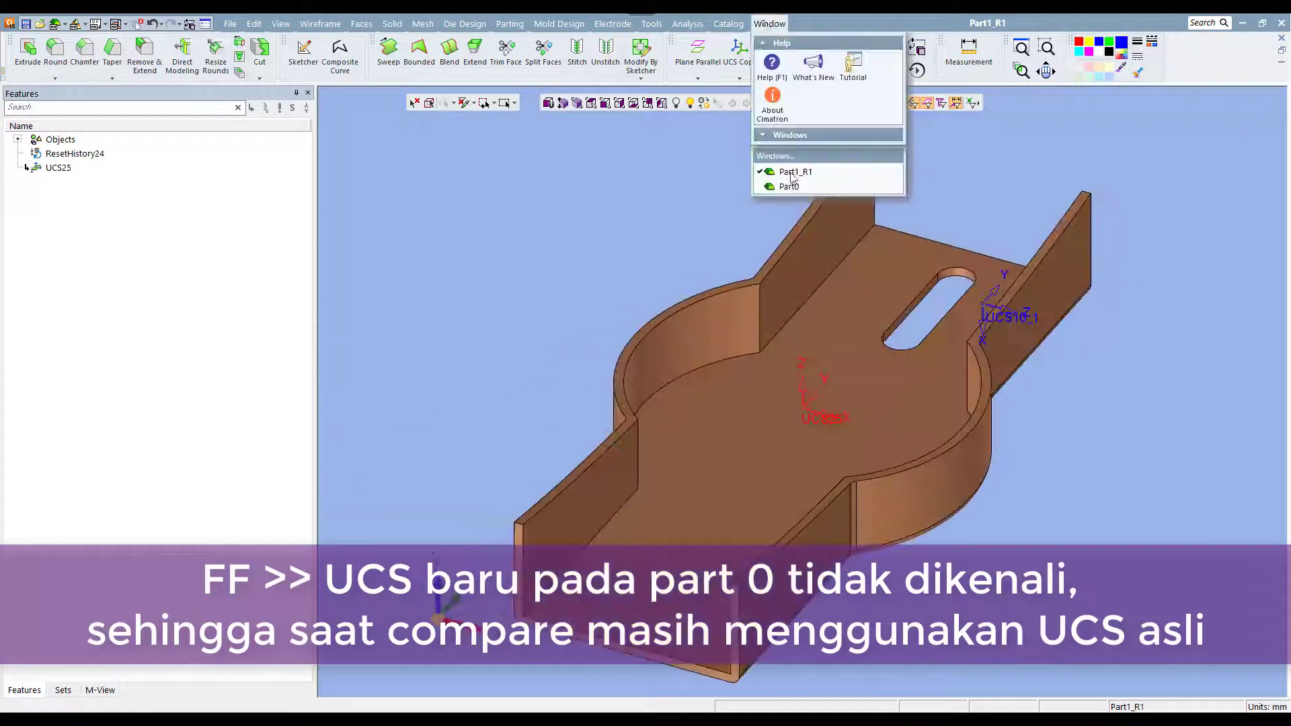
Step: Run a trial comparison against Part1_R1, cancel it, and bring up UCS35's options
click(760, 179)
click(651, 24)
click(683, 412)
double_click(537, 232)
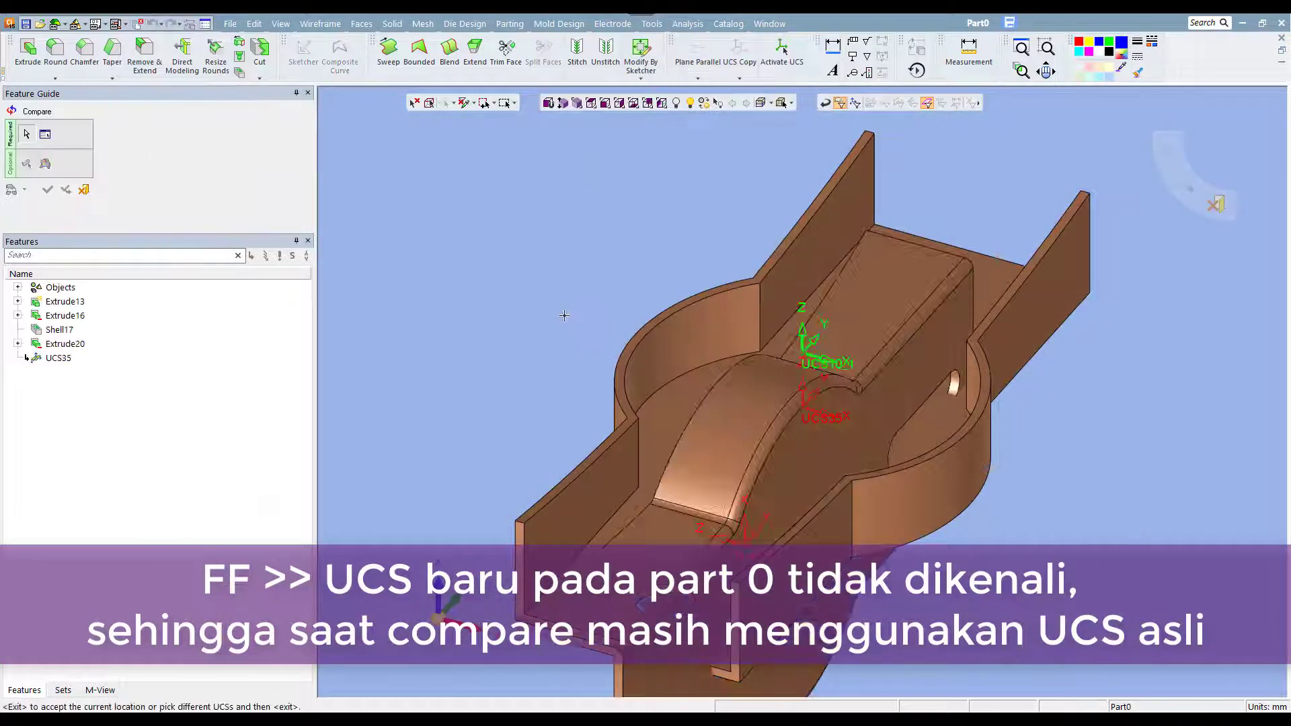
mouse_move(562, 311)
middle_down()
mouse_move(720, 288)
mouse_move(703, 289)
middle_up()
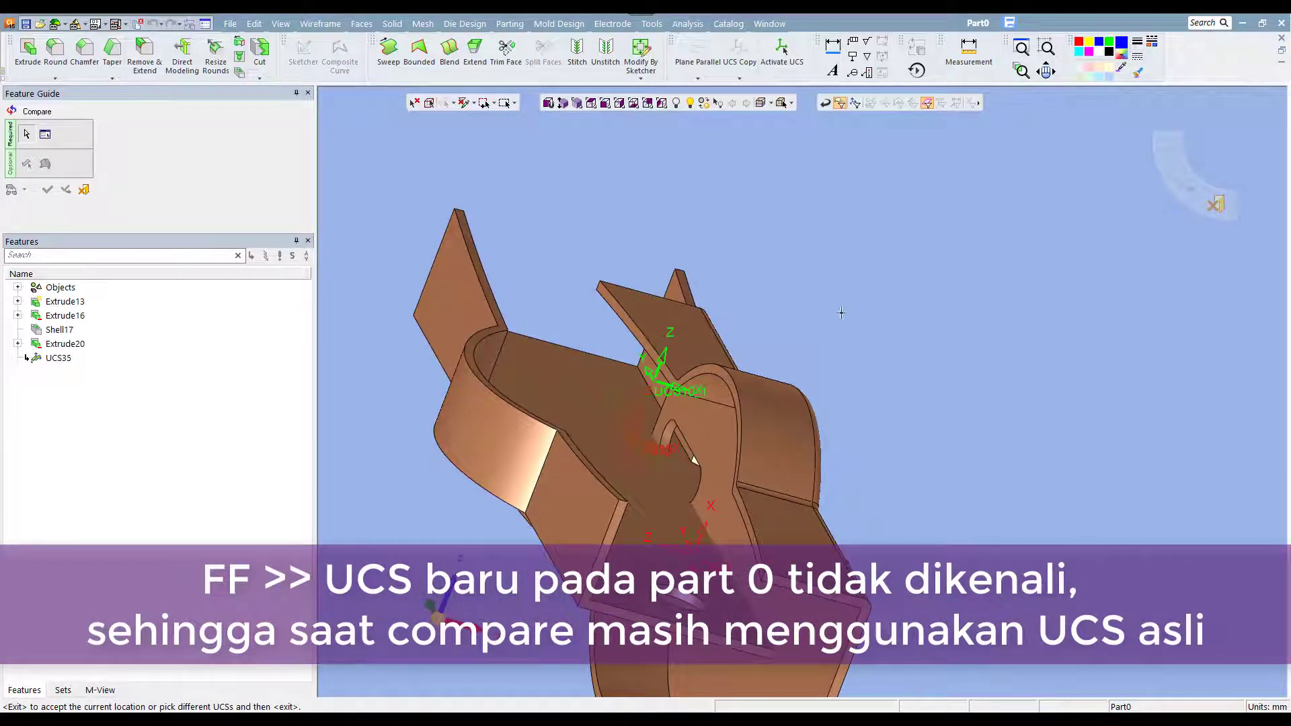
click(677, 394)
click(694, 536)
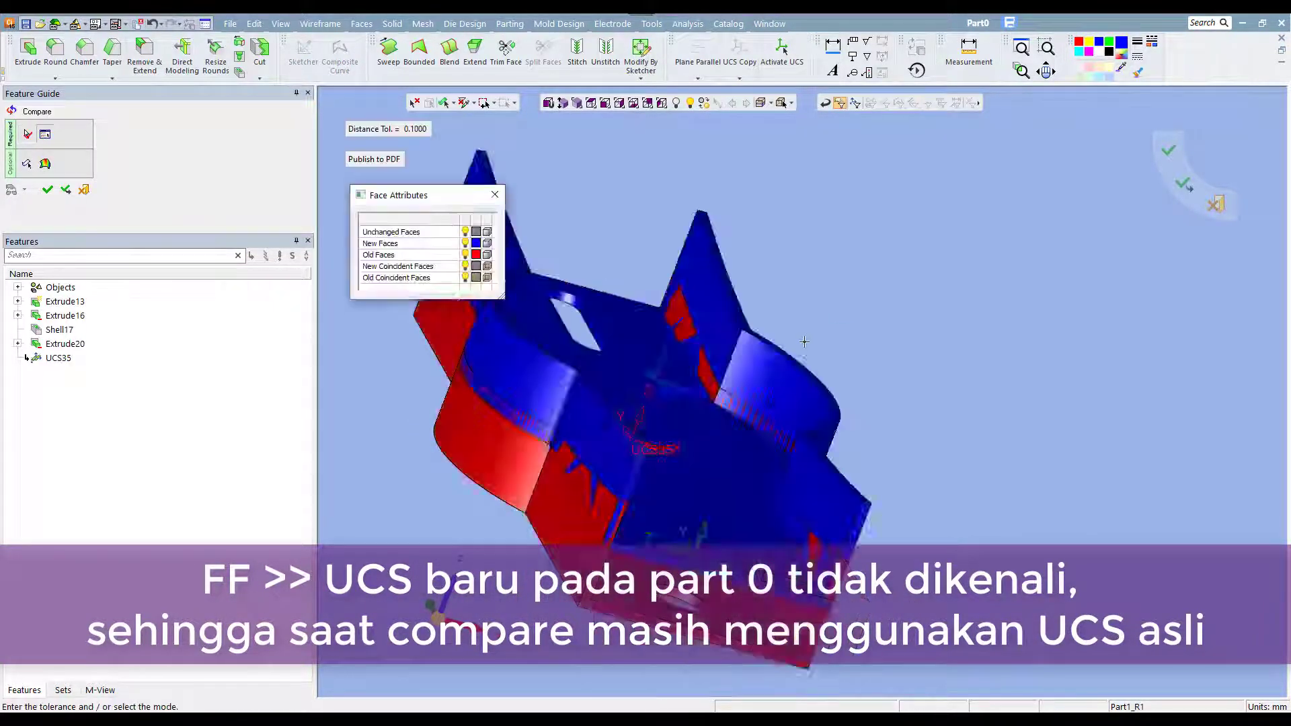
right_click(52, 210)
Step: Delete UCS35 and create UCS36 at the bracket's centre of geometry with default settings
click(132, 304)
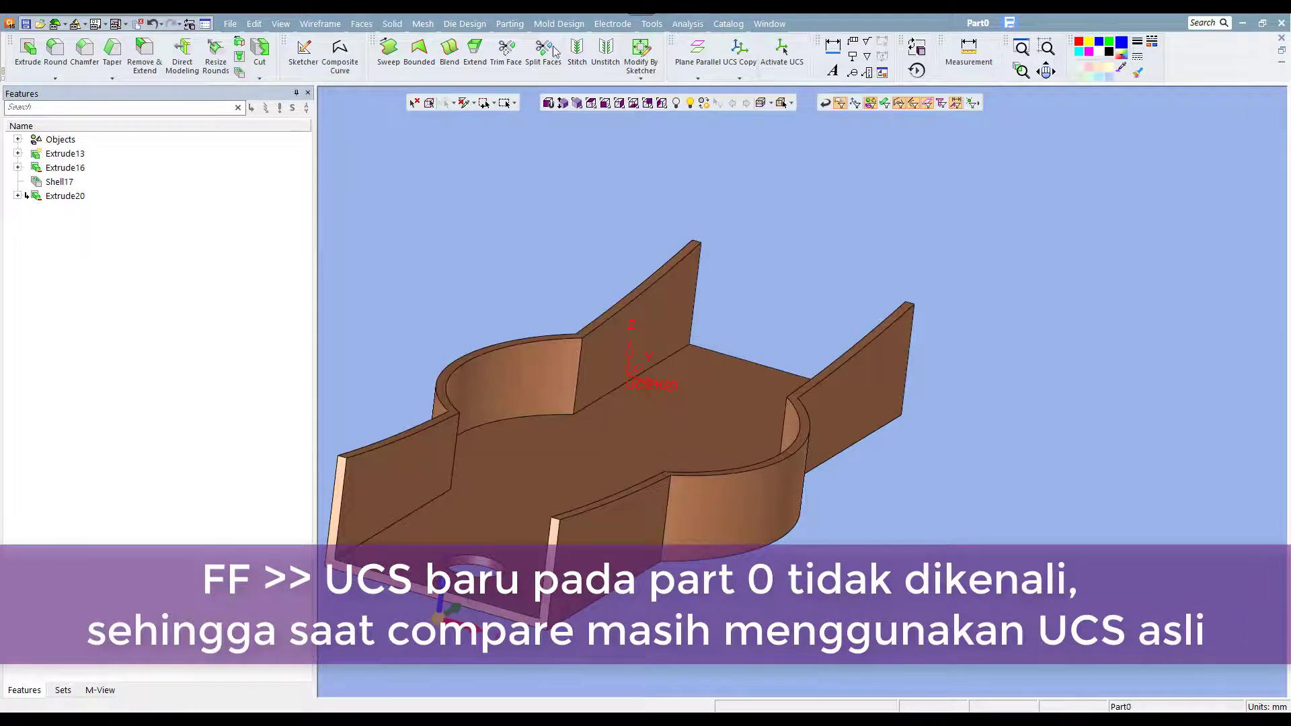
click(320, 24)
click(446, 133)
middle_click(725, 392)
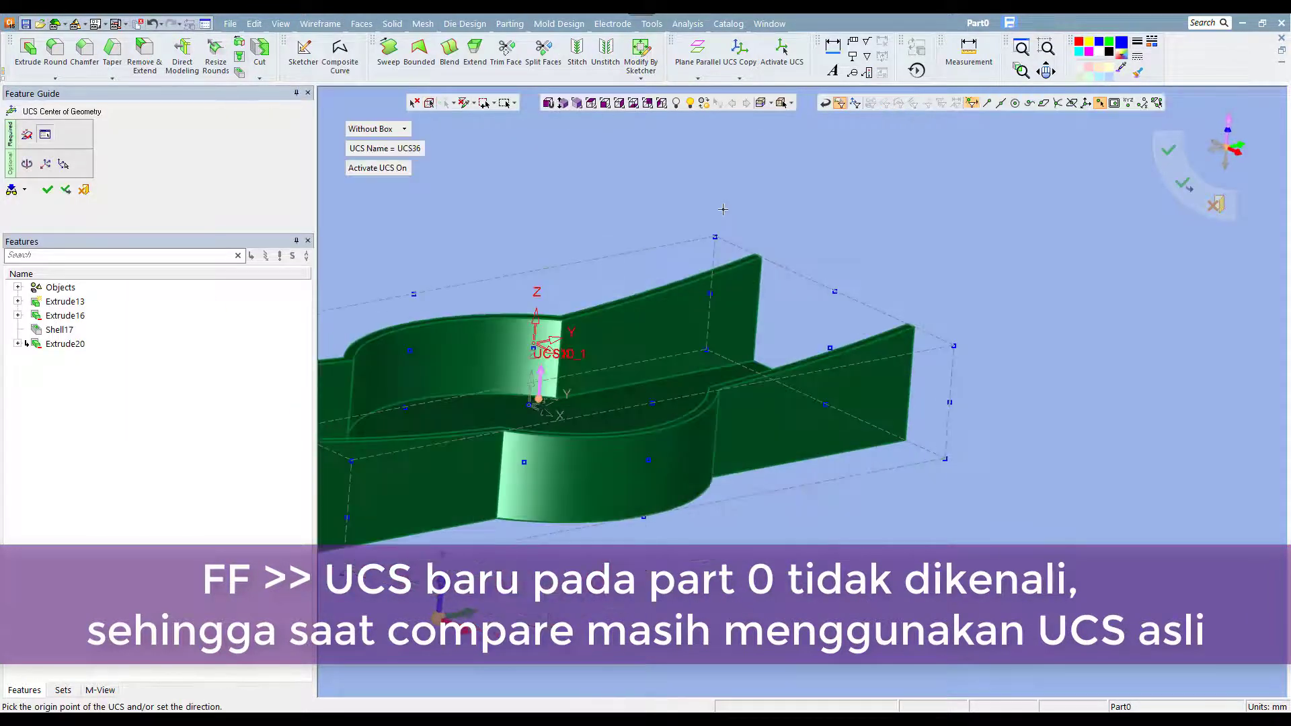
Step: Start another comparison and load a part file into it
click(651, 24)
click(696, 402)
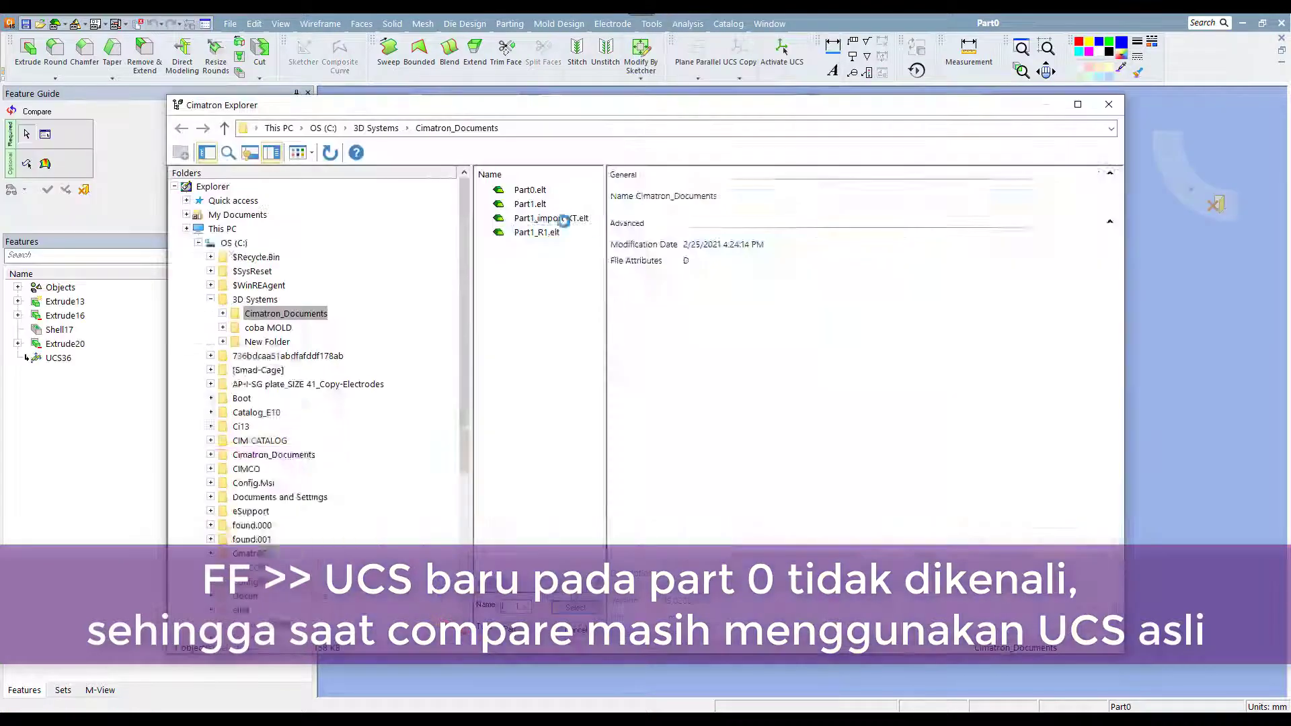
double_click(562, 221)
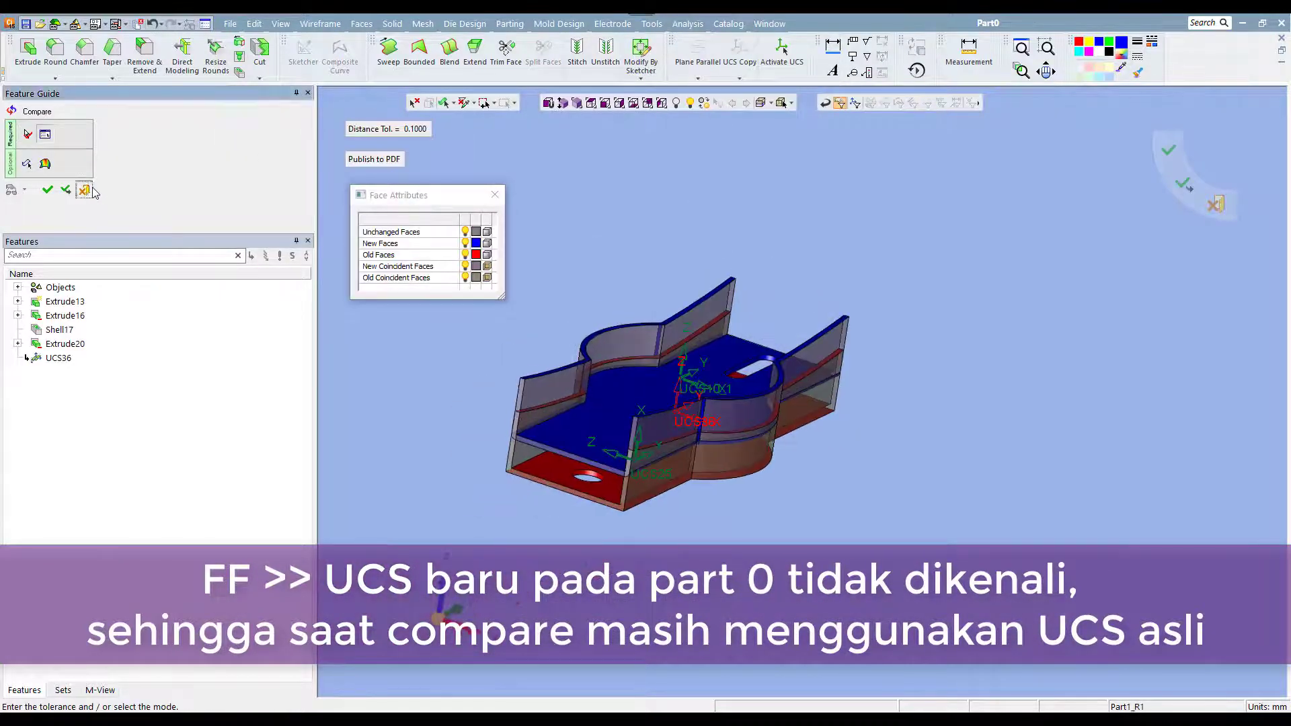
click(254, 23)
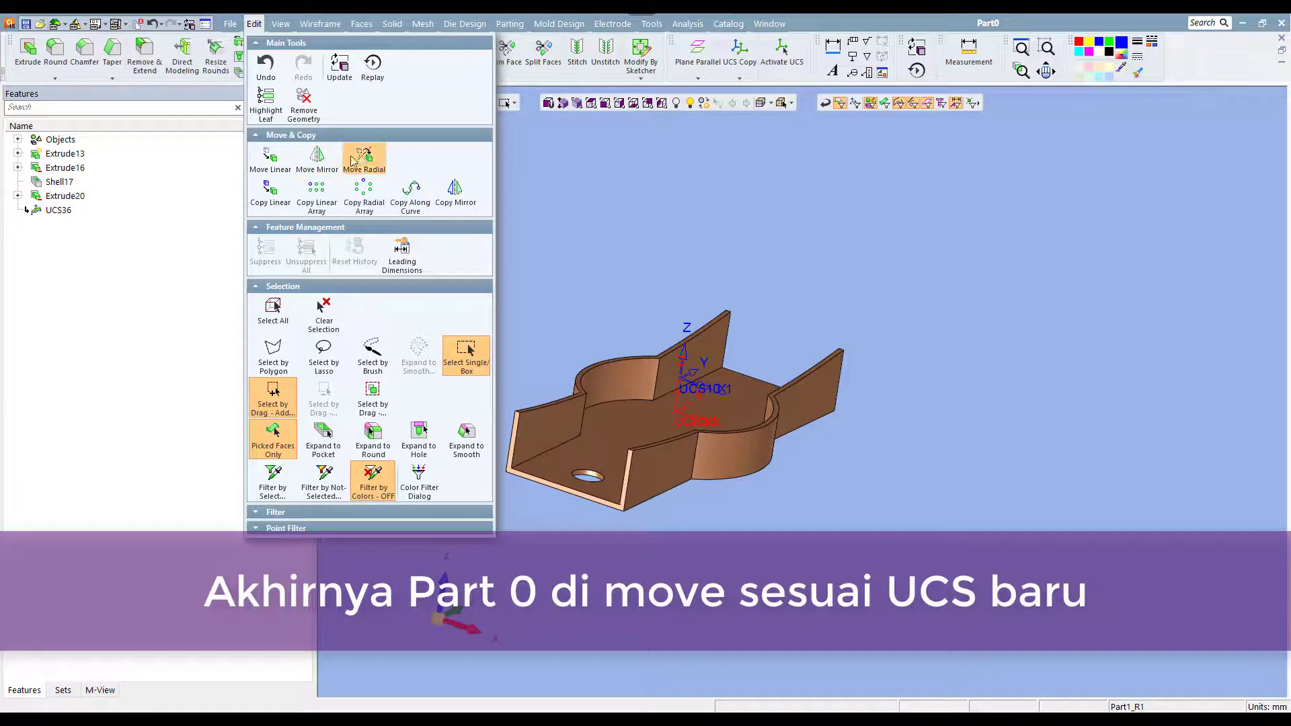
Step: Move the bracket body linearly from its origin UCS onto the new centre UCS36
click(270, 158)
click(586, 419)
middle_click(546, 269)
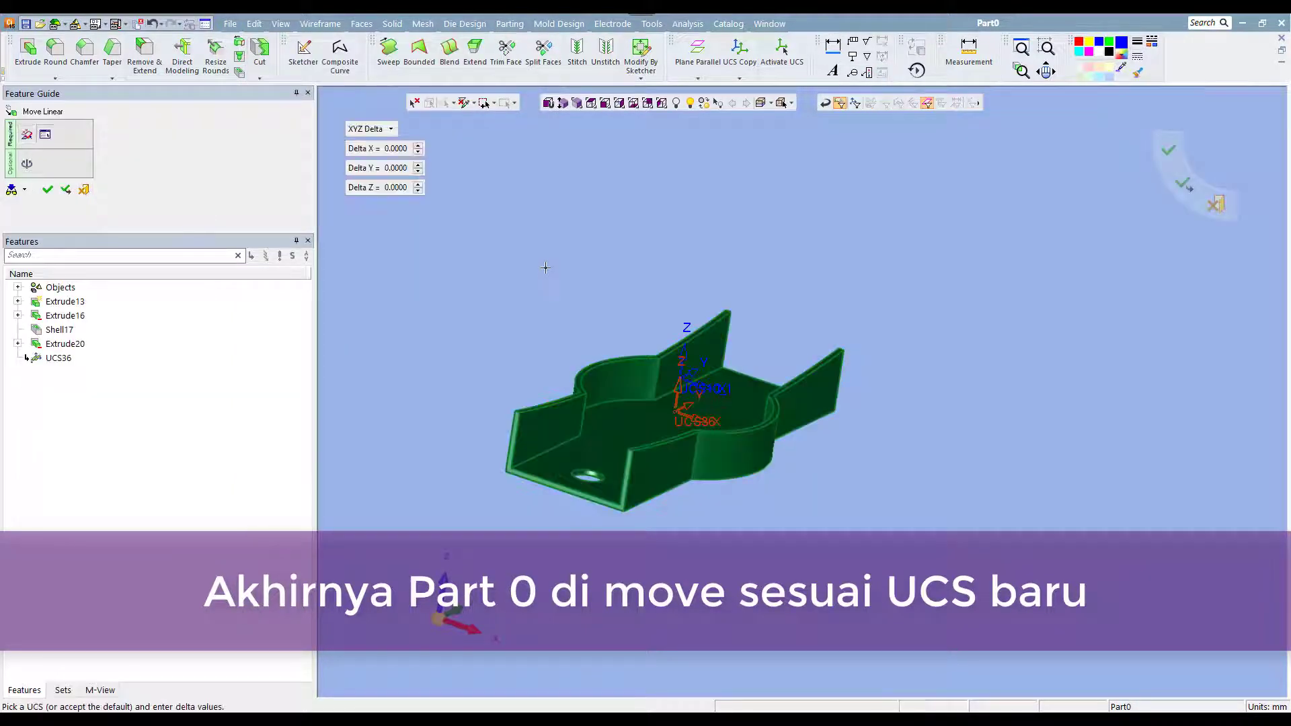
click(388, 129)
click(385, 187)
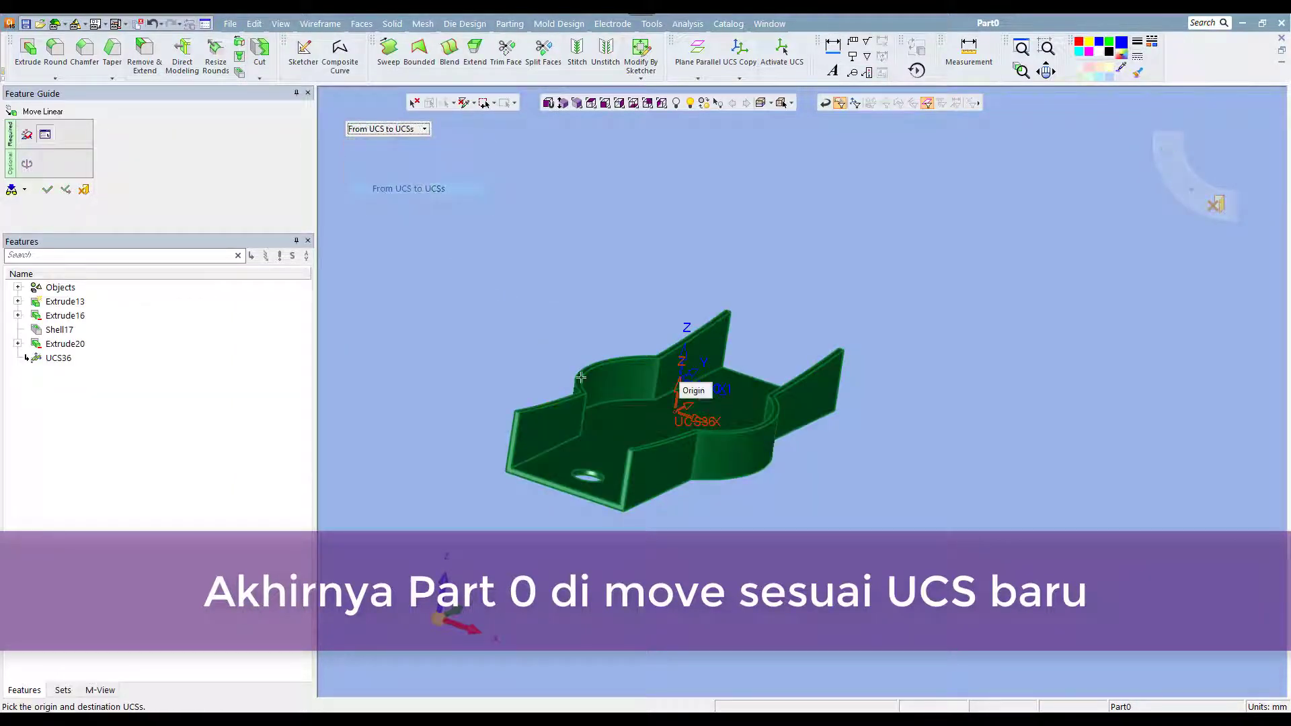
click(686, 365)
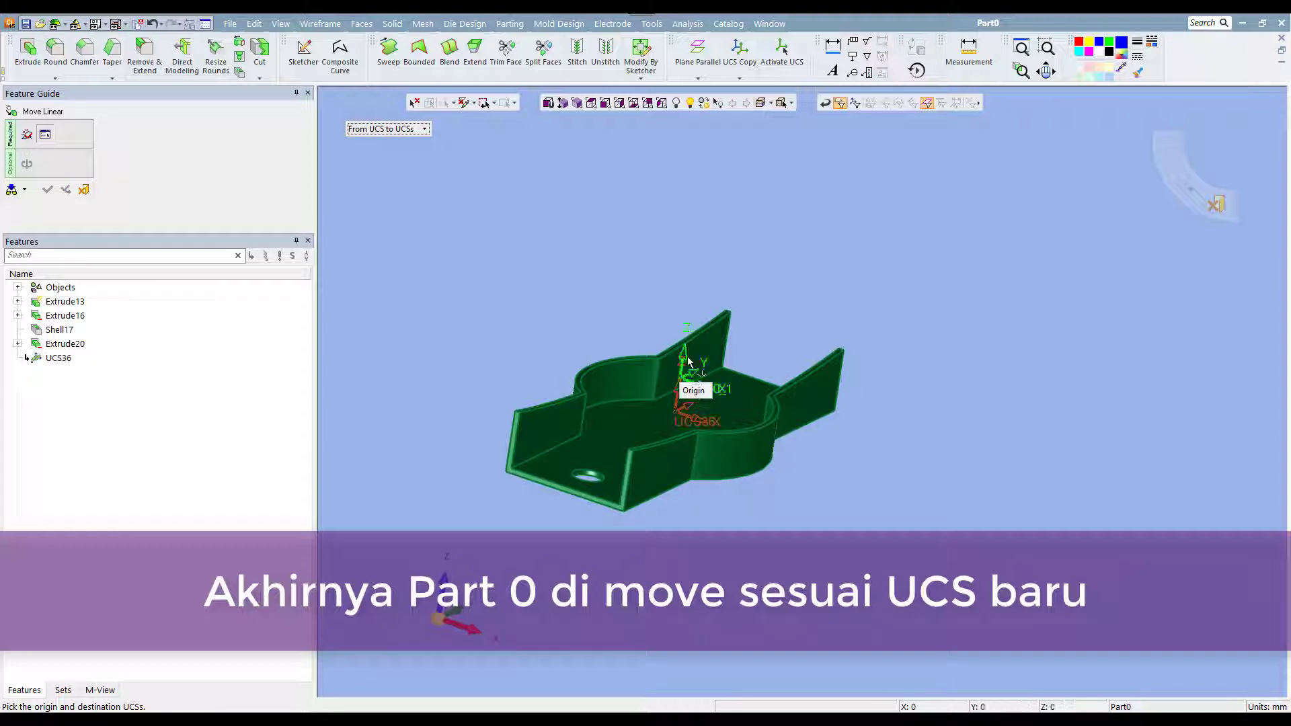
click(688, 361)
right_click(775, 278)
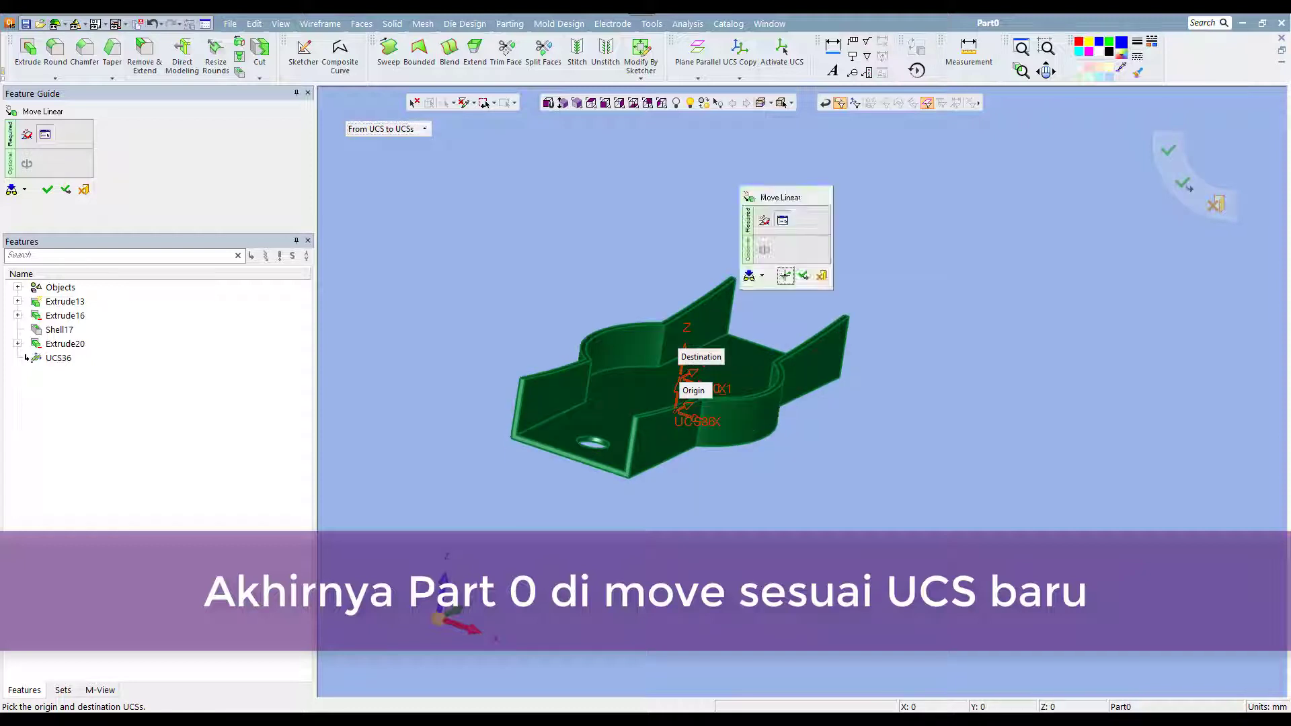
click(784, 277)
mouse_move(805, 250)
middle_down()
mouse_move(784, 240)
mouse_move(833, 271)
middle_up()
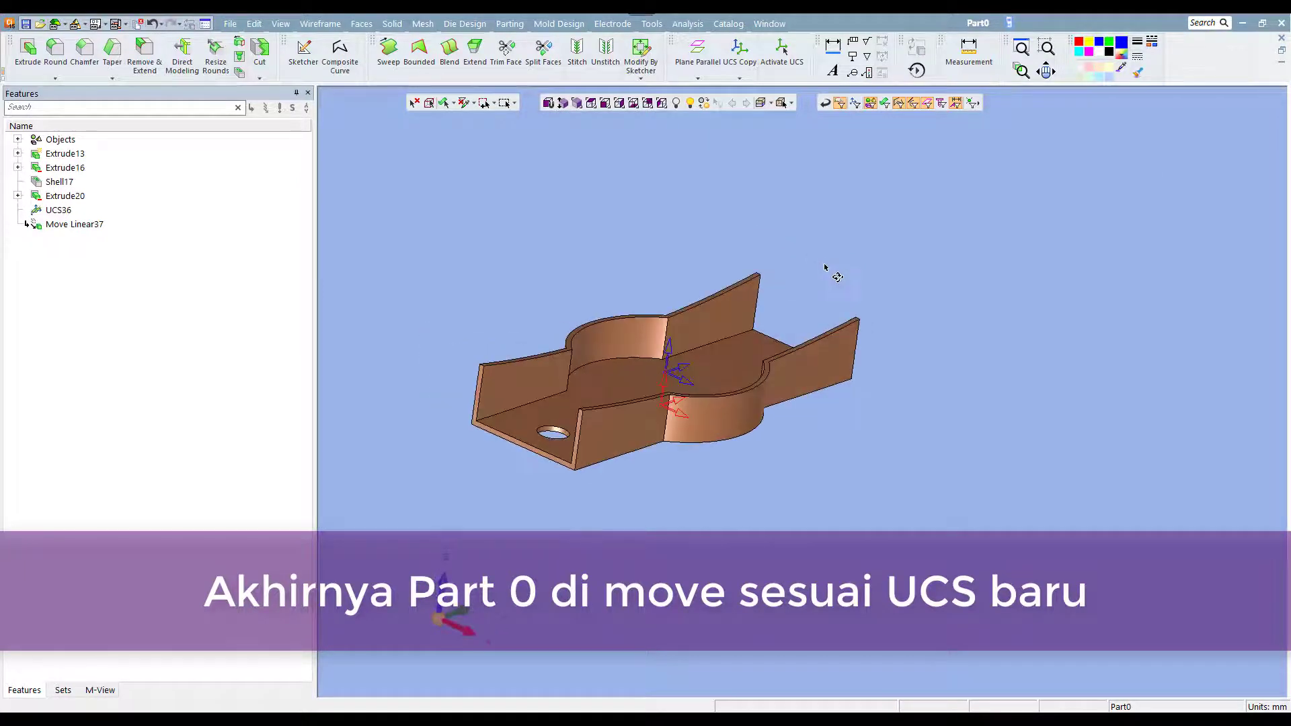
Step: Make UCS10_1 the active coordinate system and hide UCS36
click(870, 103)
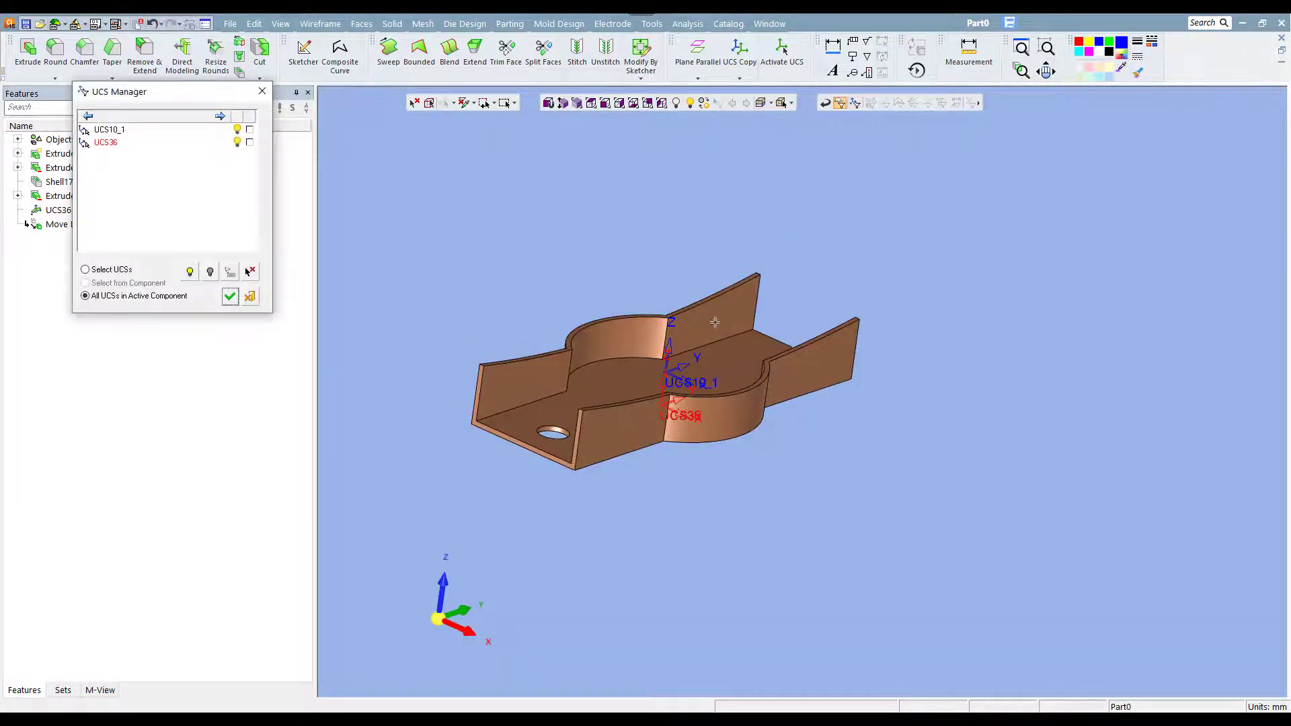
right_click(115, 130)
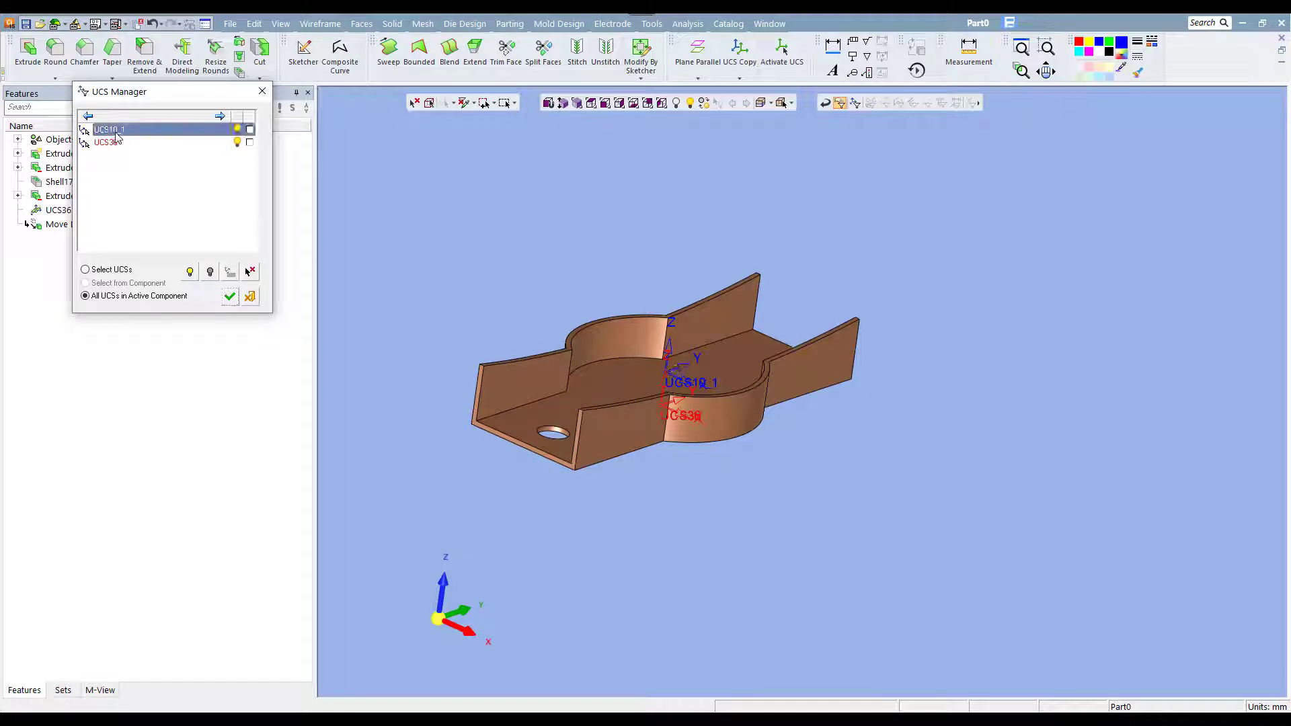
click(143, 140)
click(236, 142)
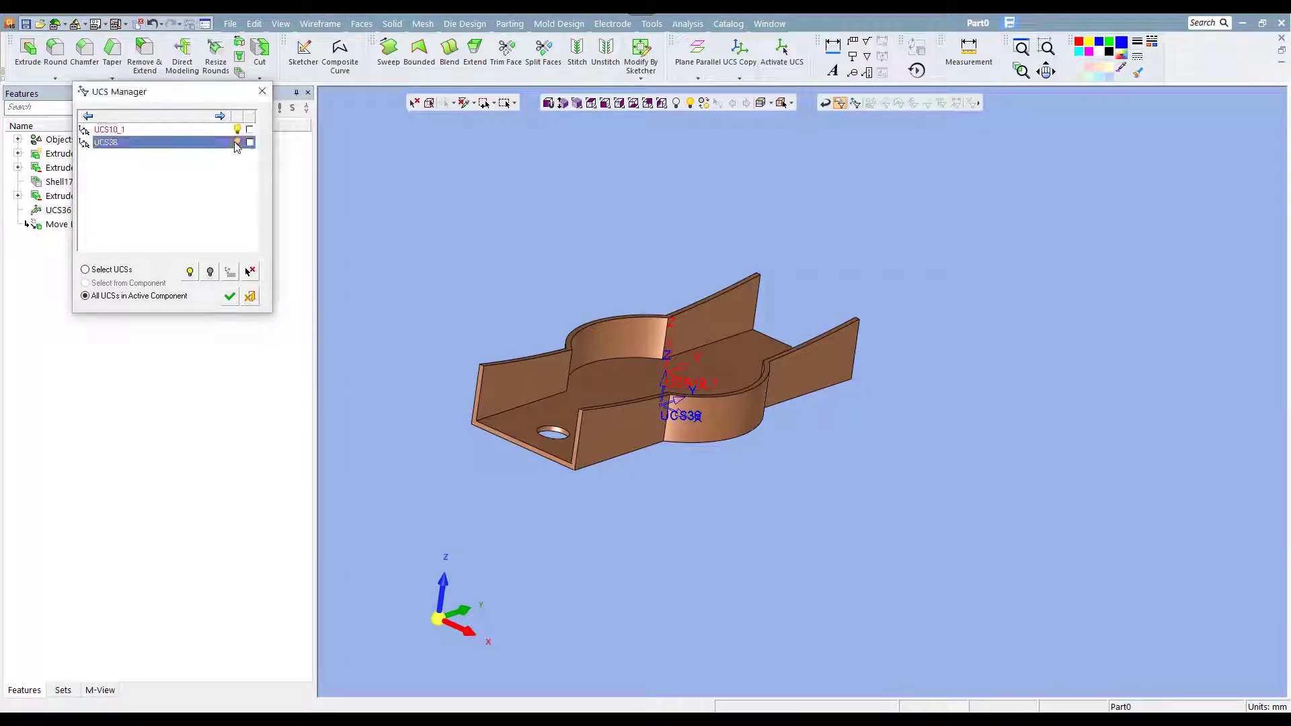
click(231, 297)
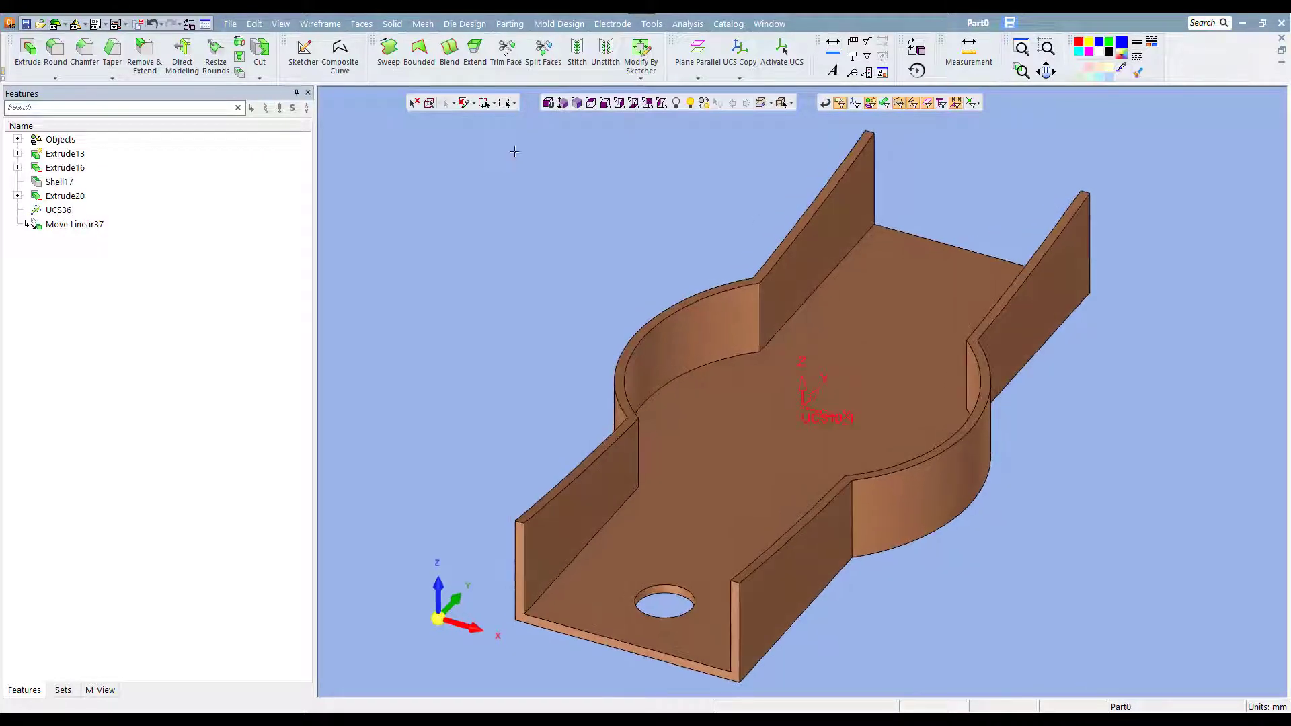
click(651, 24)
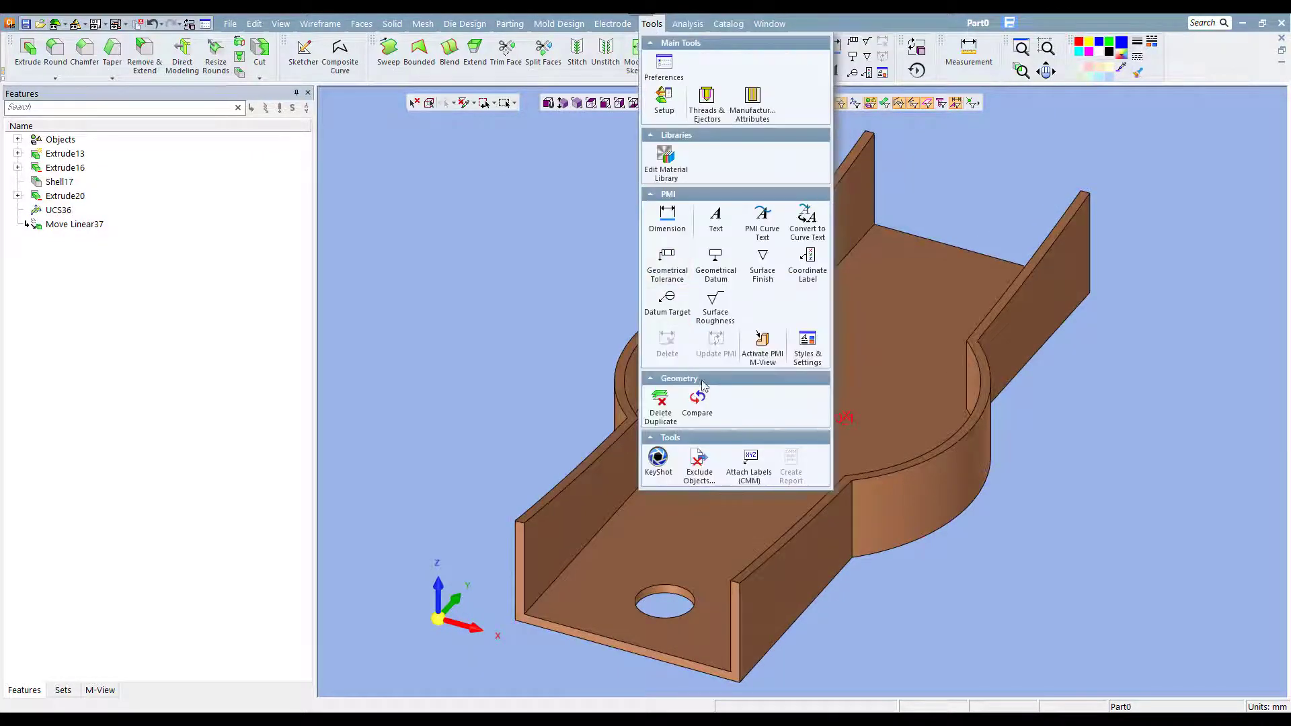
Step: Compare Part0 against Part1_R1.elt aligned on UCS25, creating Compare38 with face-colour differences
click(698, 400)
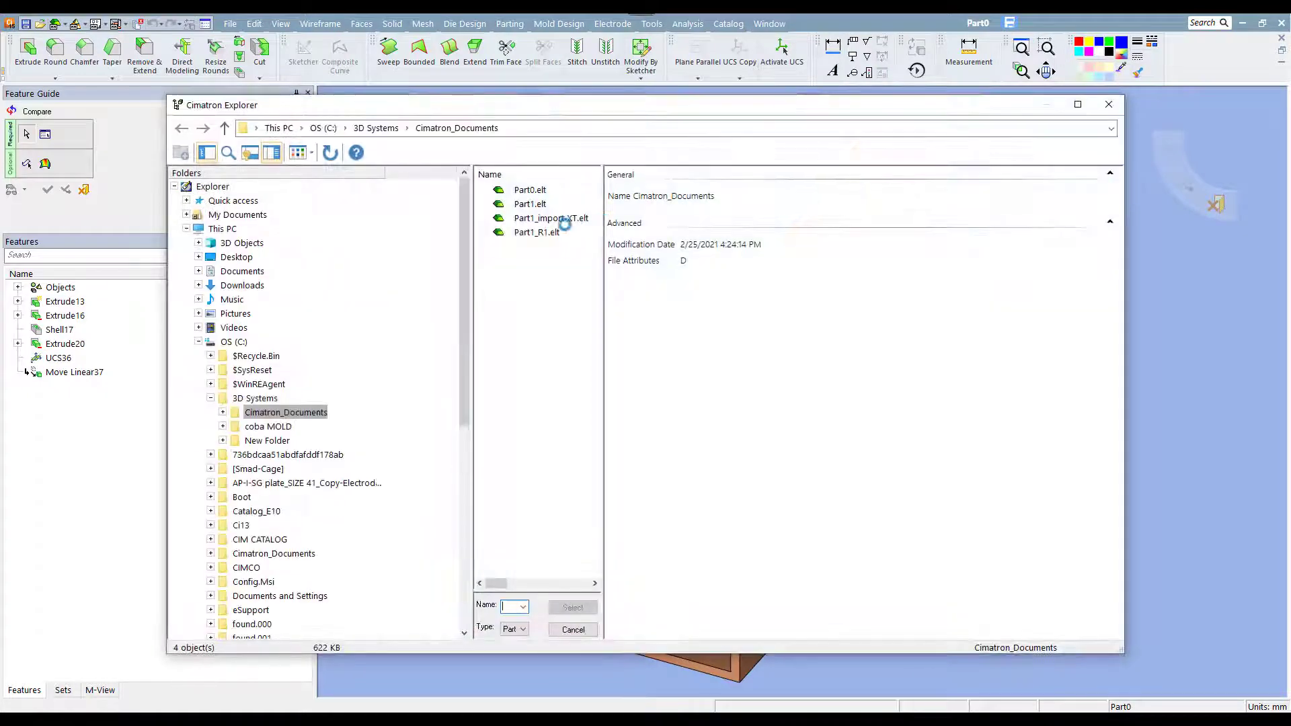
click(543, 232)
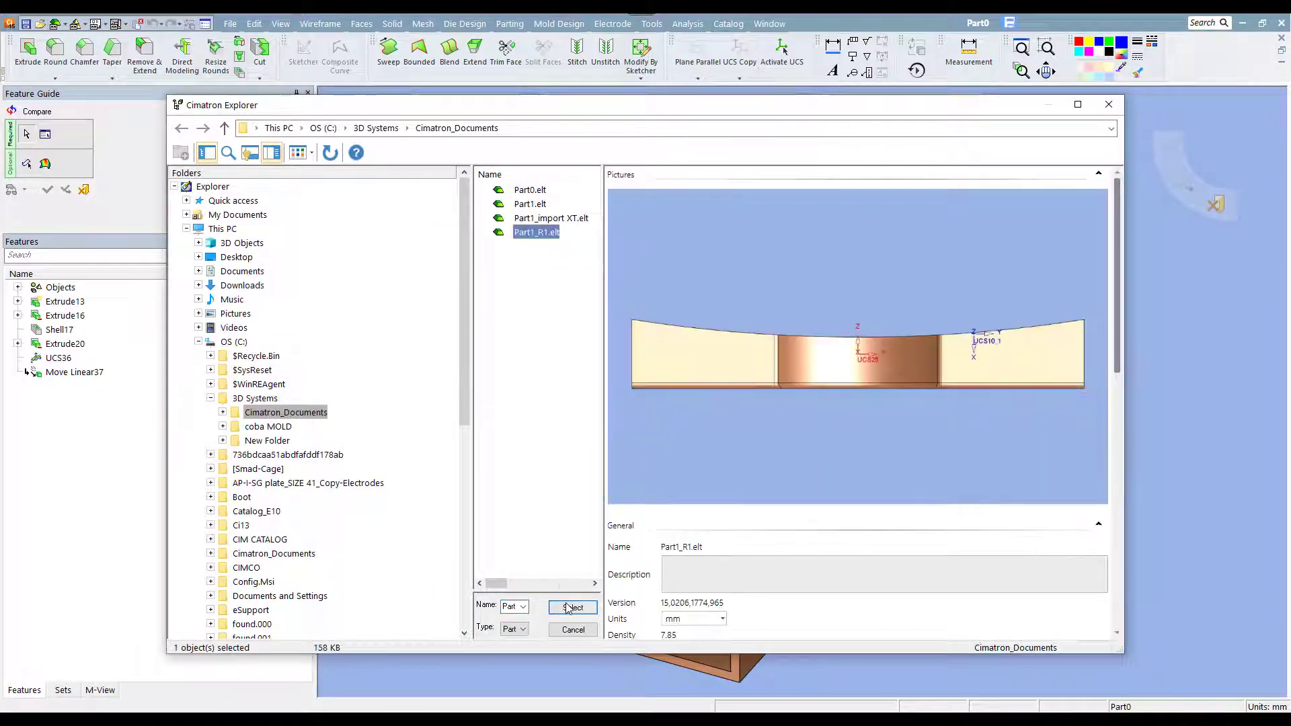
click(570, 608)
click(729, 602)
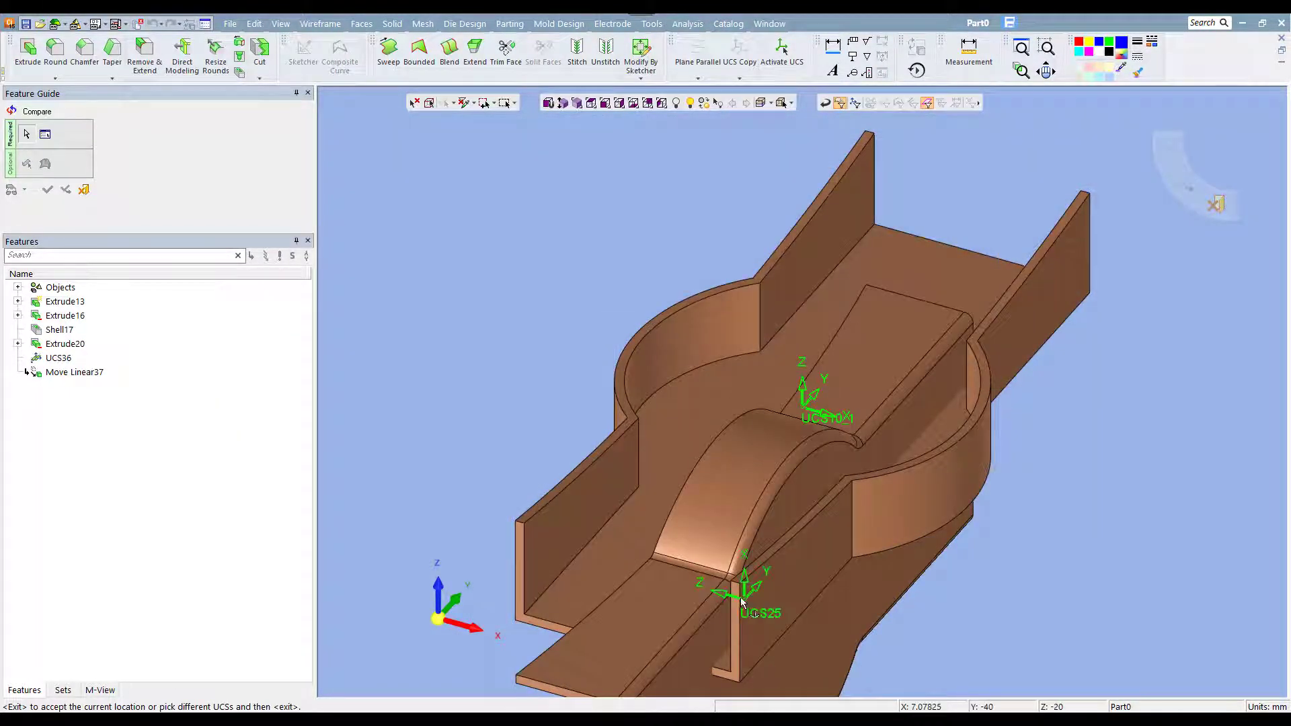
middle_click(650, 294)
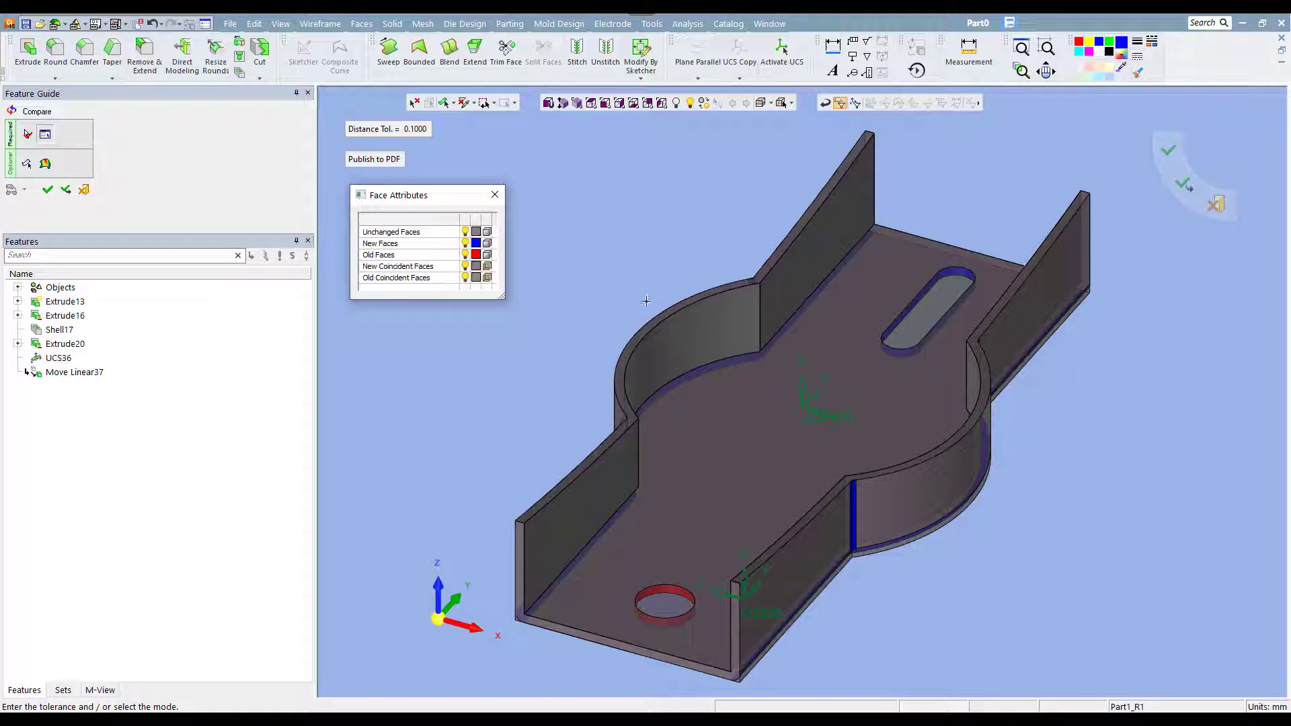
middle_drag(723, 320, 743, 330)
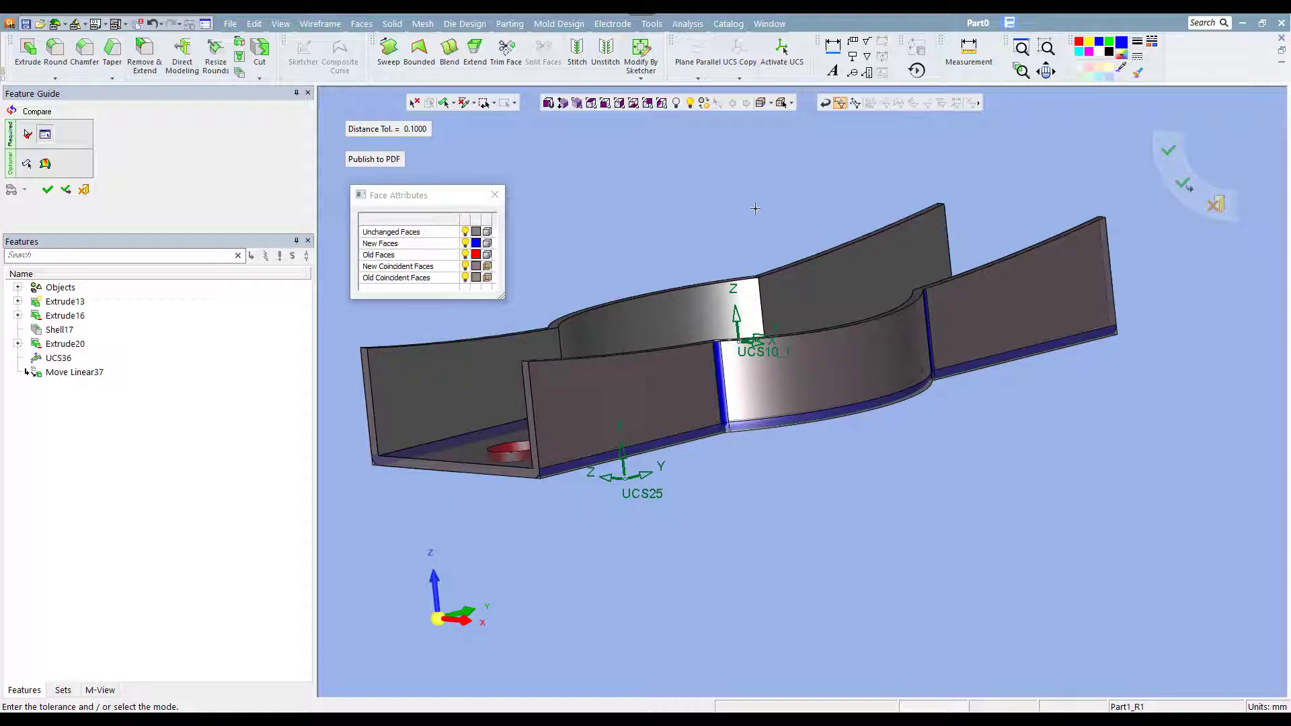
middle_drag(604, 143, 636, 176)
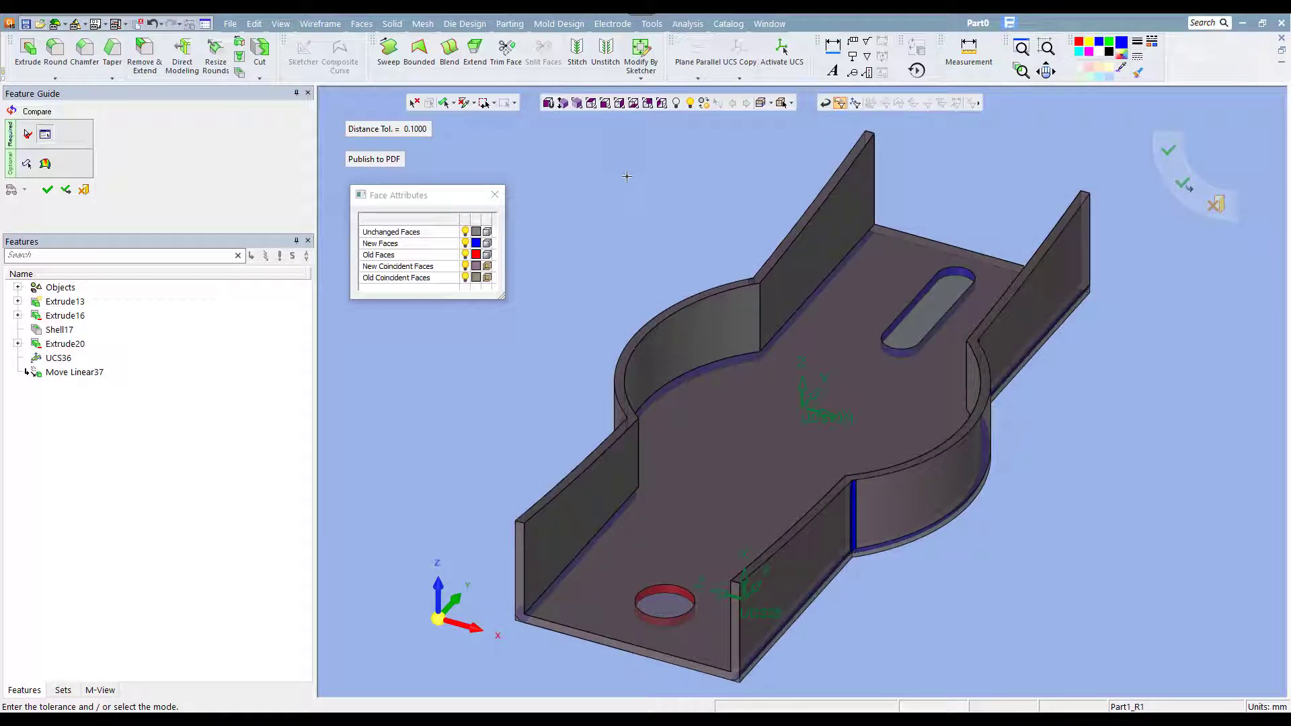
right_click(624, 209)
click(624, 209)
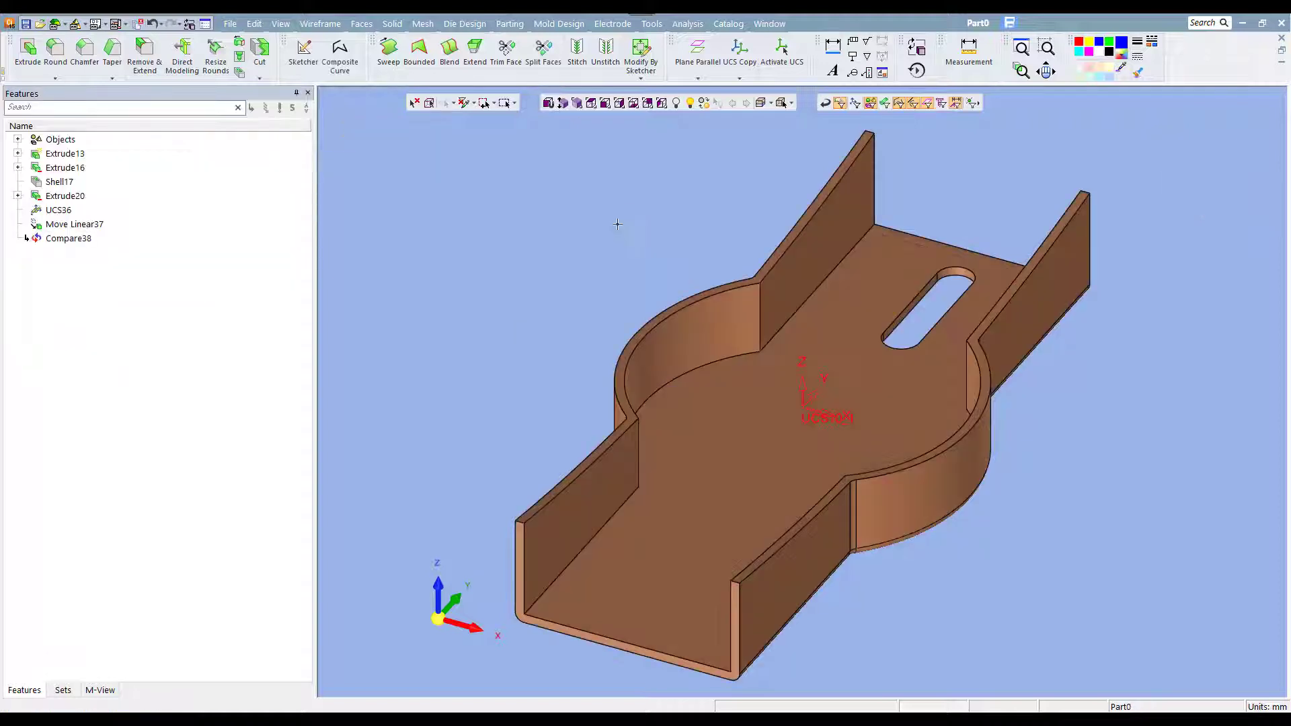
mouse_move(618, 224)
middle_down()
mouse_move(556, 179)
mouse_move(553, 120)
mouse_move(582, 129)
mouse_move(513, 110)
mouse_move(582, 252)
mouse_move(592, 237)
mouse_move(546, 161)
middle_up()
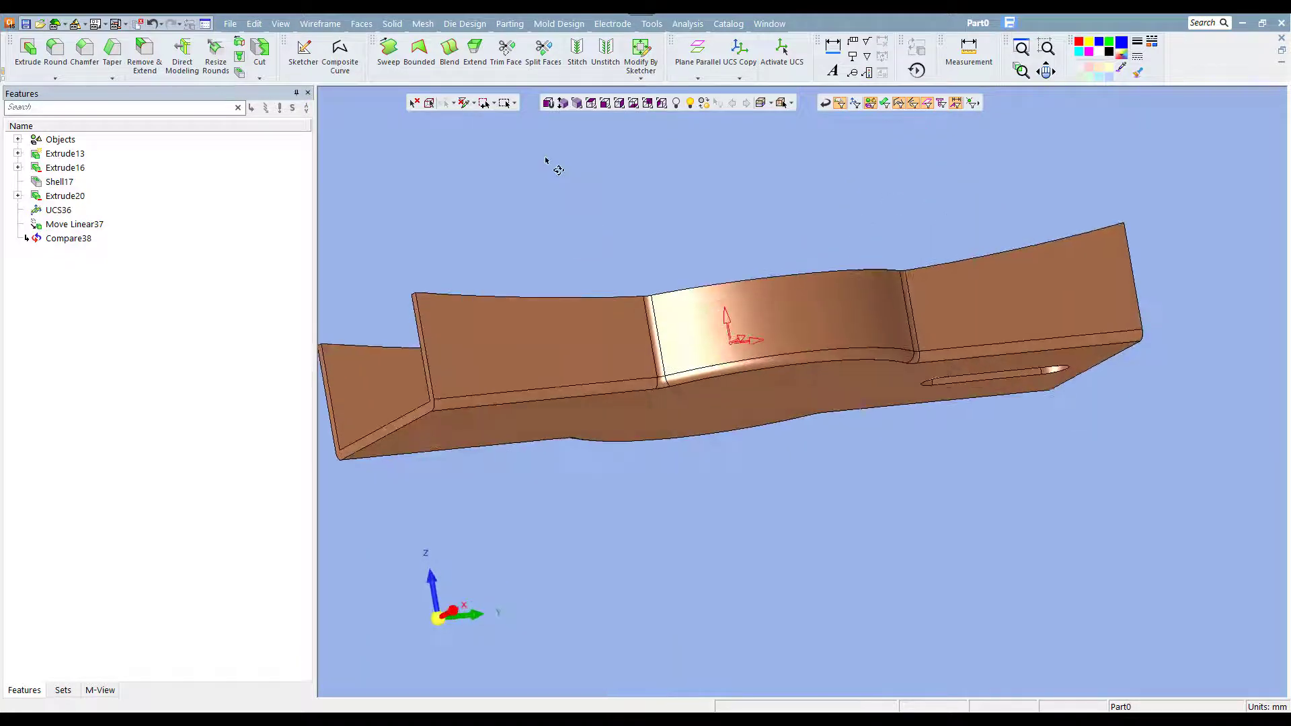
click(577, 103)
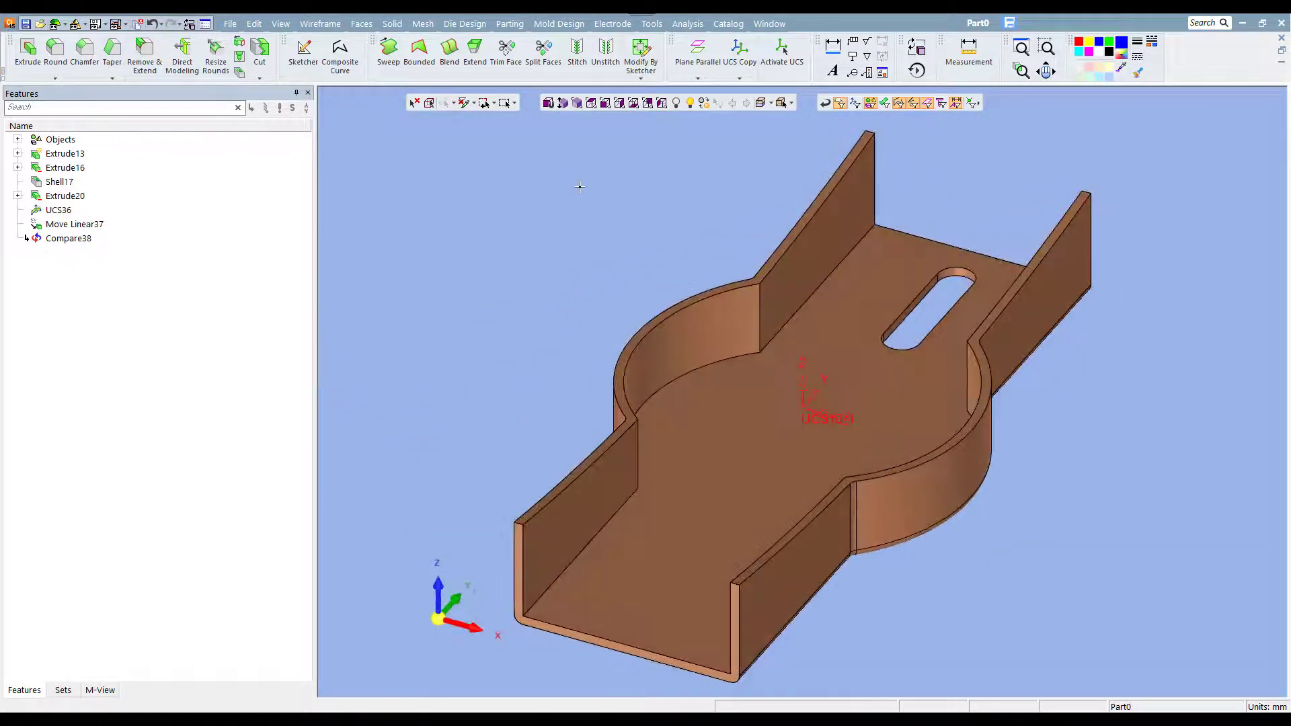